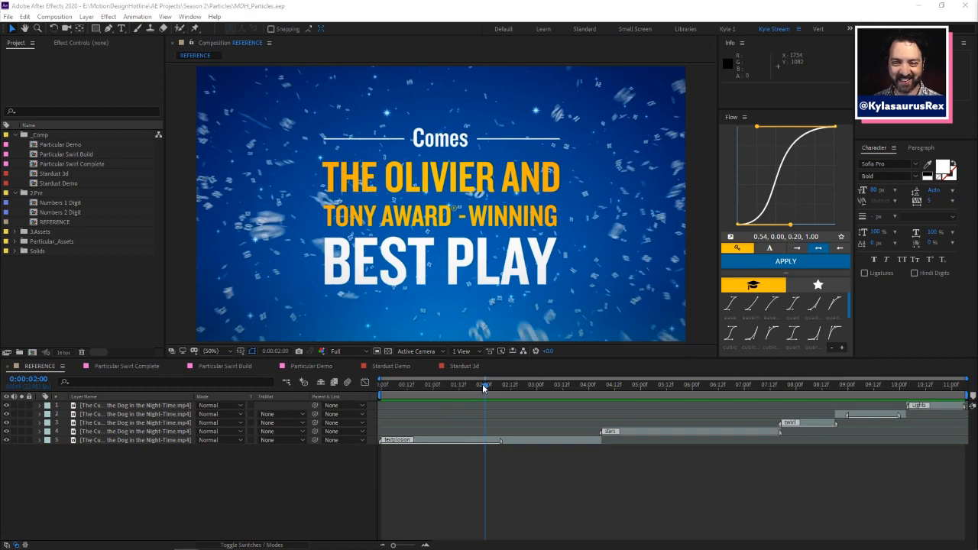
Step: Return to the start of the REFERENCE composition and look through the Simulation effects available for the bottom layer
left_click_drag(484, 386, 381, 387)
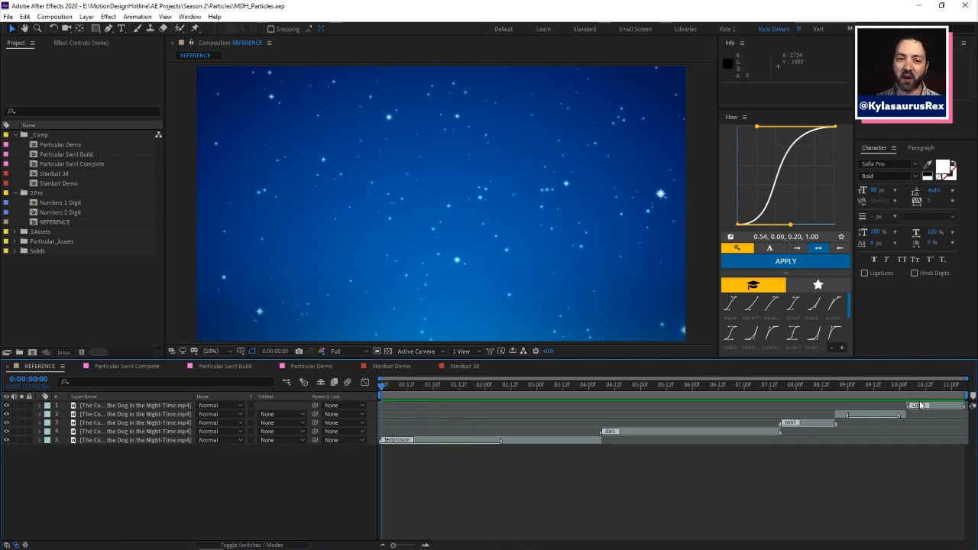
right_click(153, 441)
mouse_move(232, 302)
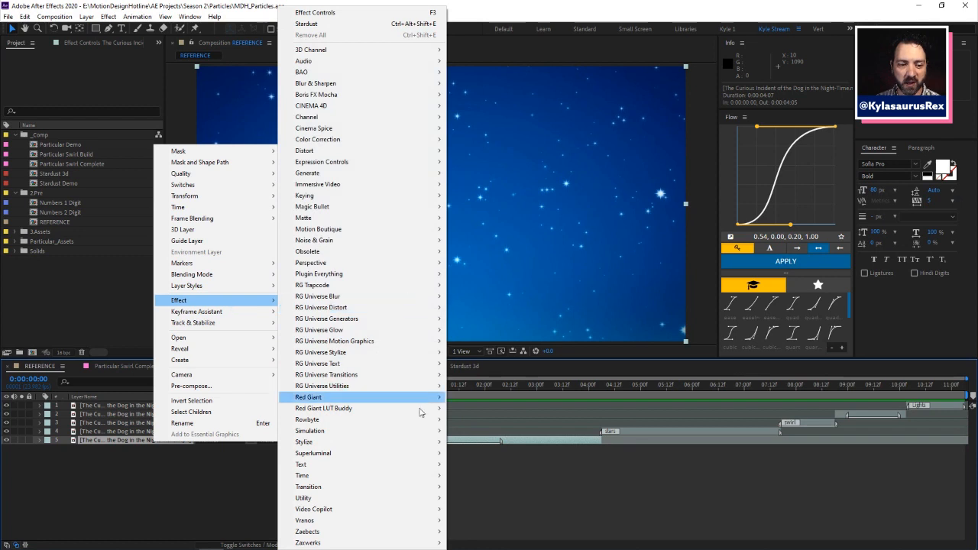
mouse_move(397, 433)
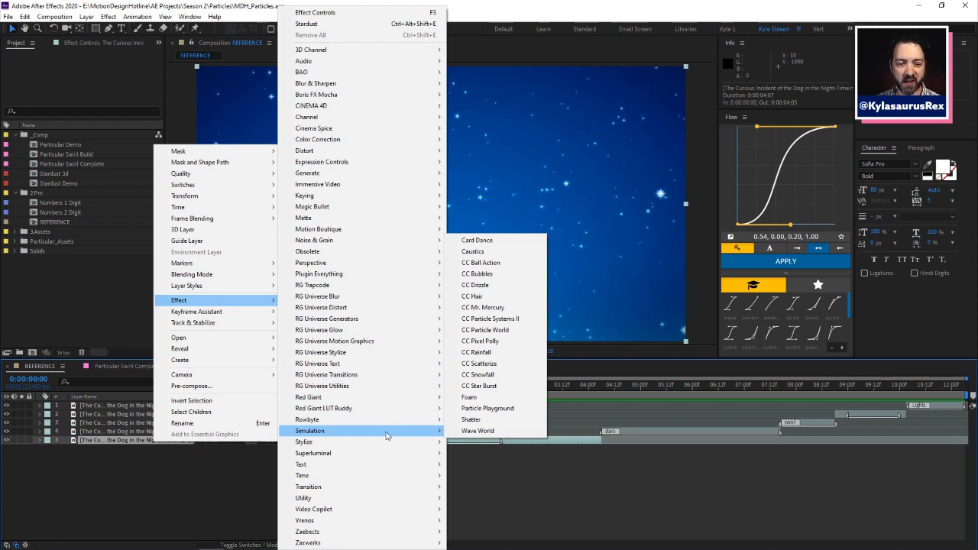
left_click(193, 477)
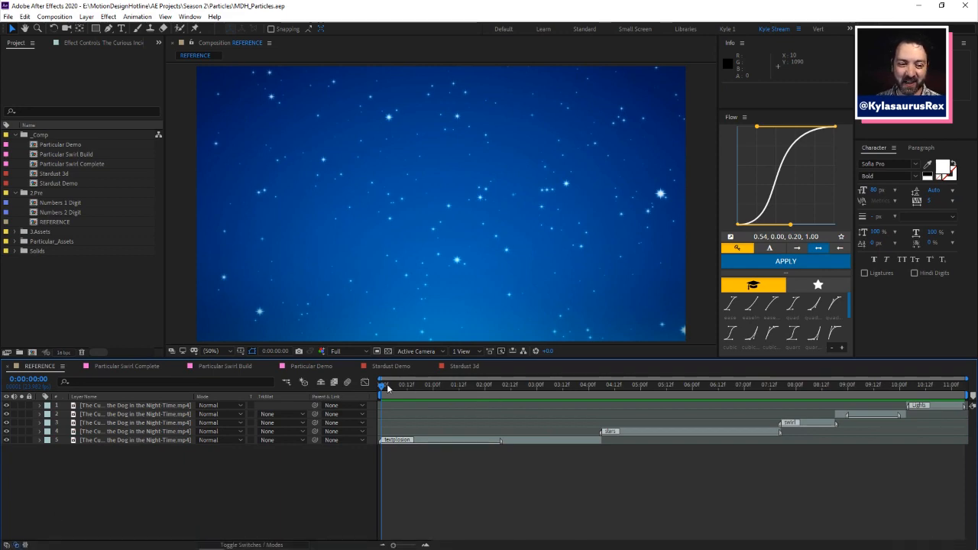
Step: Play and scrub through the REFERENCE composition to examine its text explosion, swirl and lights sections
left_click_drag(387, 383, 423, 390)
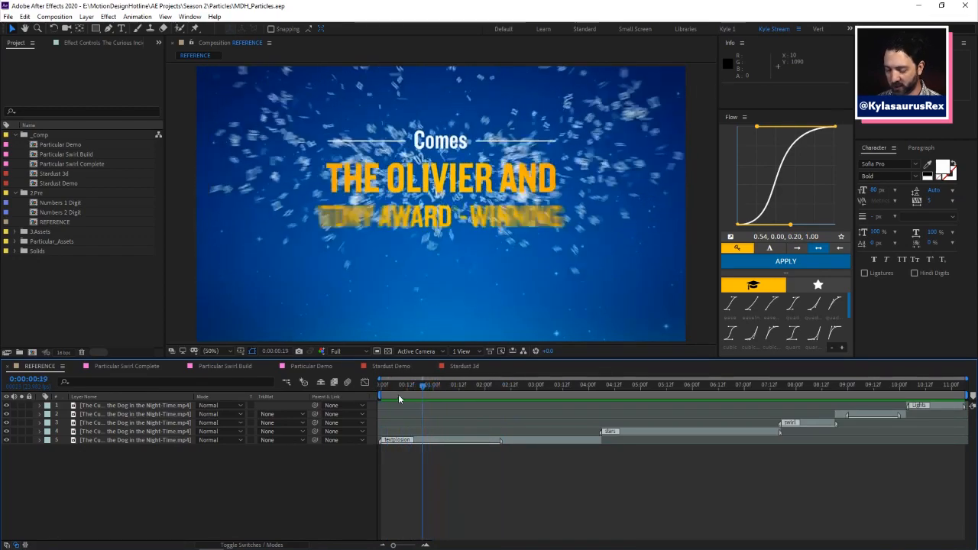
key("space")
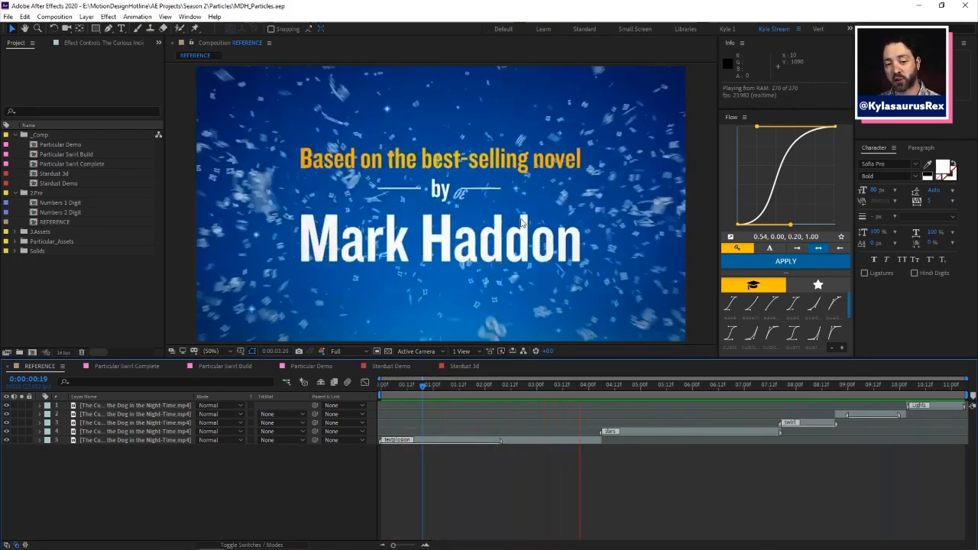
left_click_drag(386, 385, 930, 388)
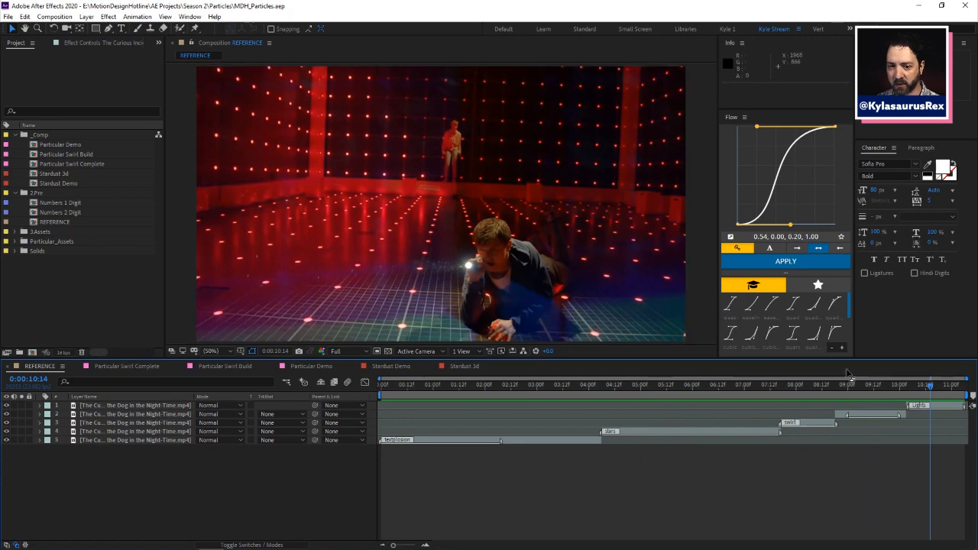
left_click_drag(917, 386, 799, 387)
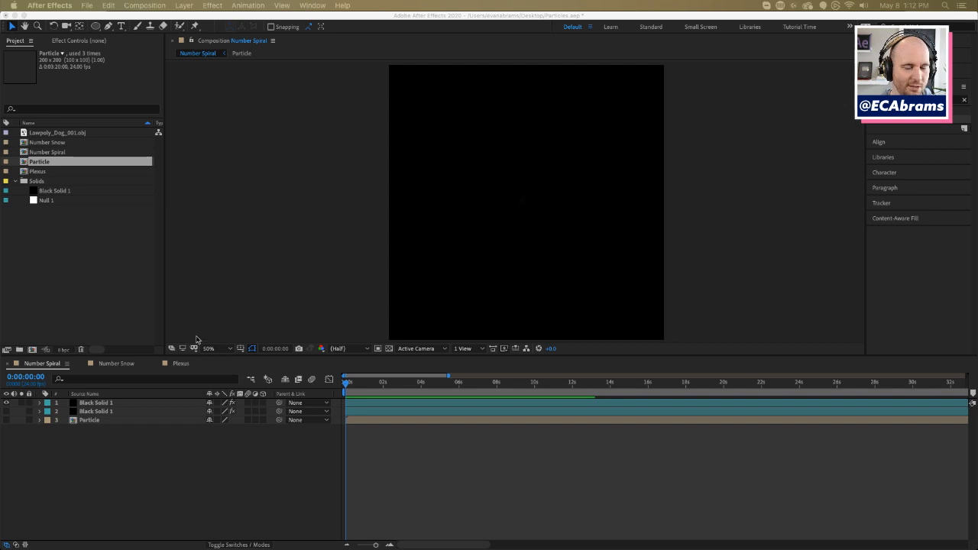
Step: Widen the Effects panel area and preview the Number Spiral composition's animation from its first frame
left_click(913, 244)
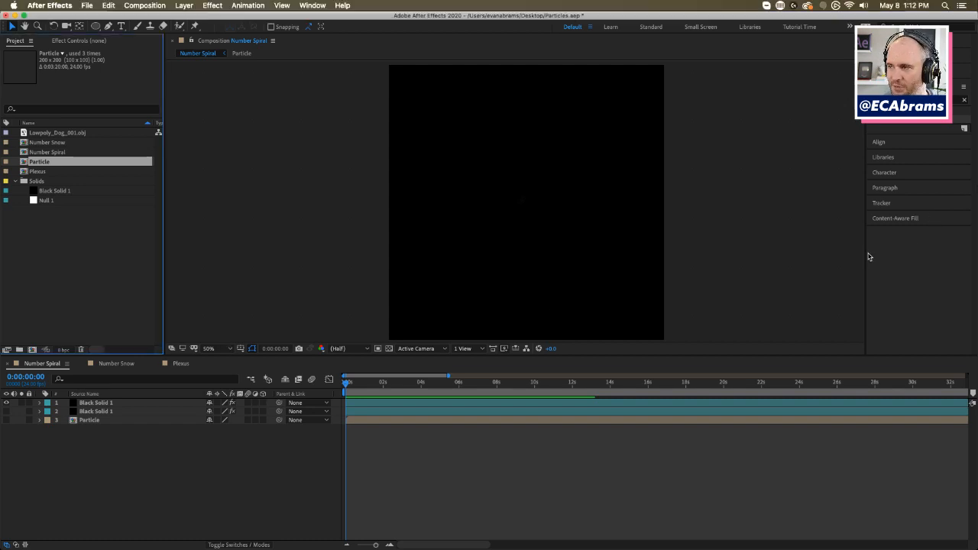
left_click_drag(865, 255, 830, 277)
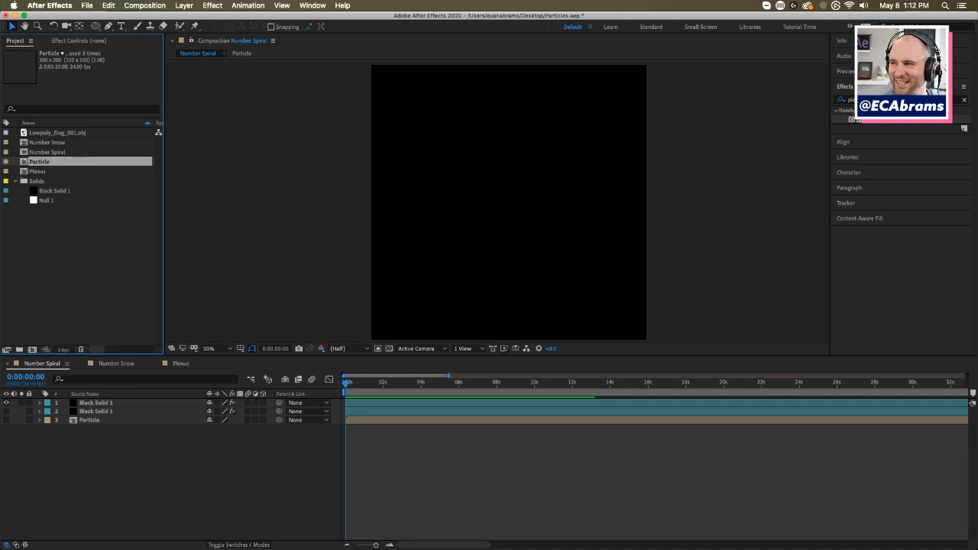
left_click(517, 505)
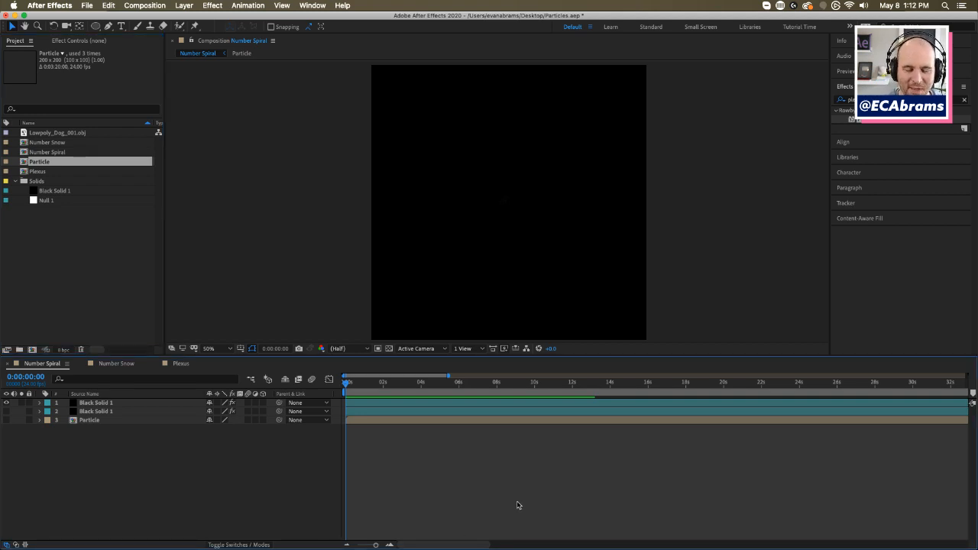
key("space")
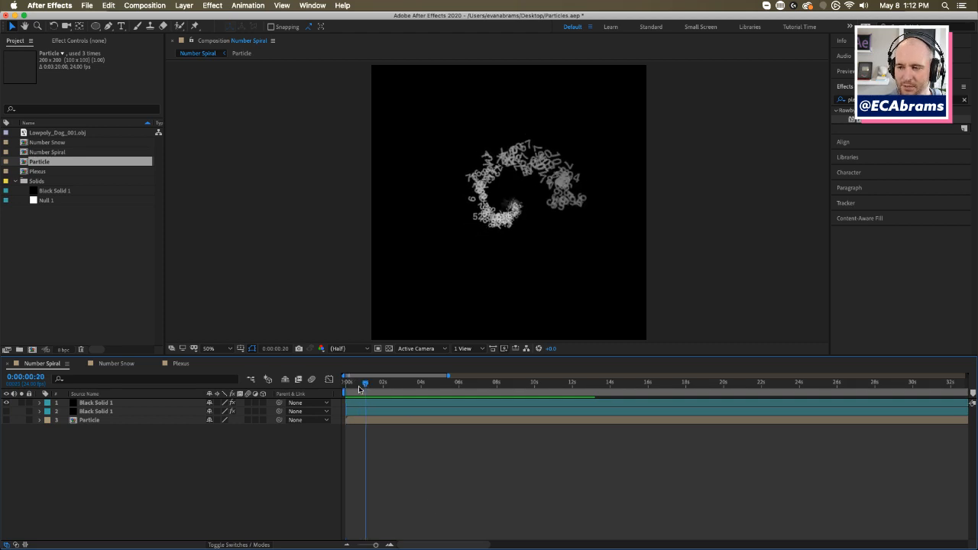
left_click_drag(359, 389, 326, 390)
key("space")
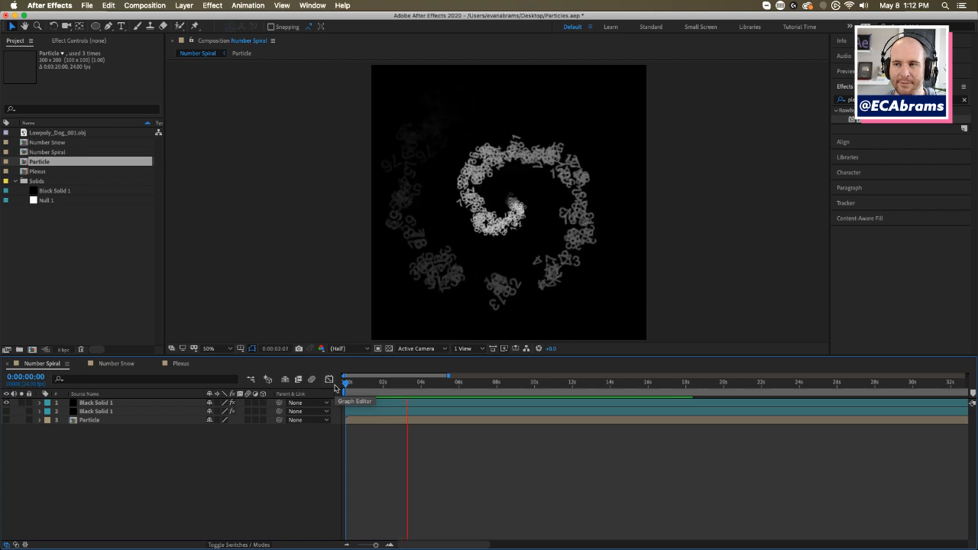
key("space")
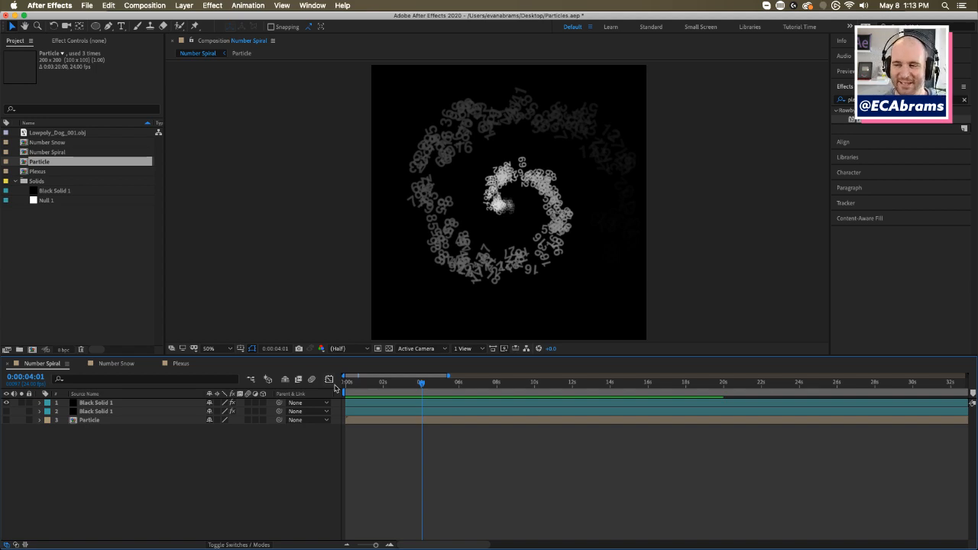
Step: Inspect the CC Particle World effect on the top Black Solid 1 layer, collapse its settings and go to 0:00:02:02
left_click_drag(409, 388, 343, 394)
left_click(119, 405)
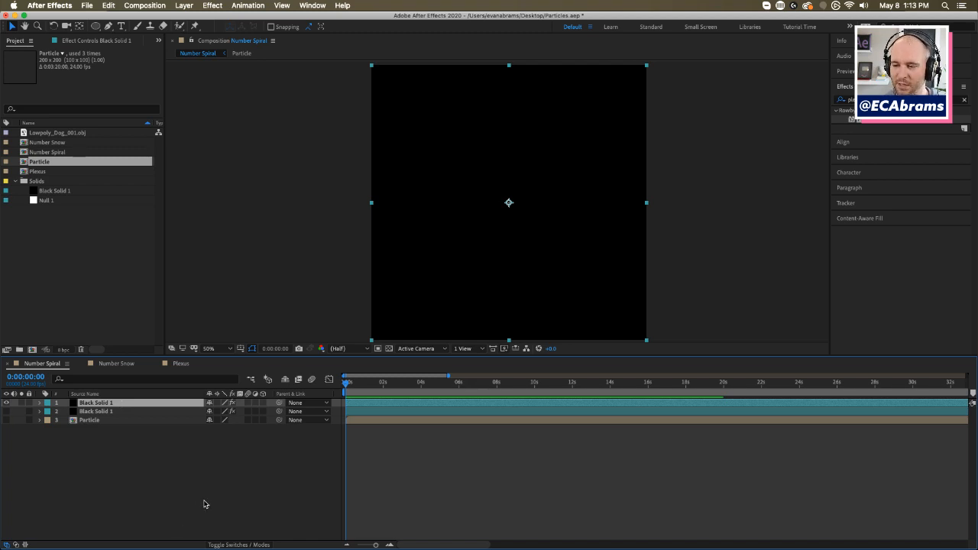
left_click(109, 42)
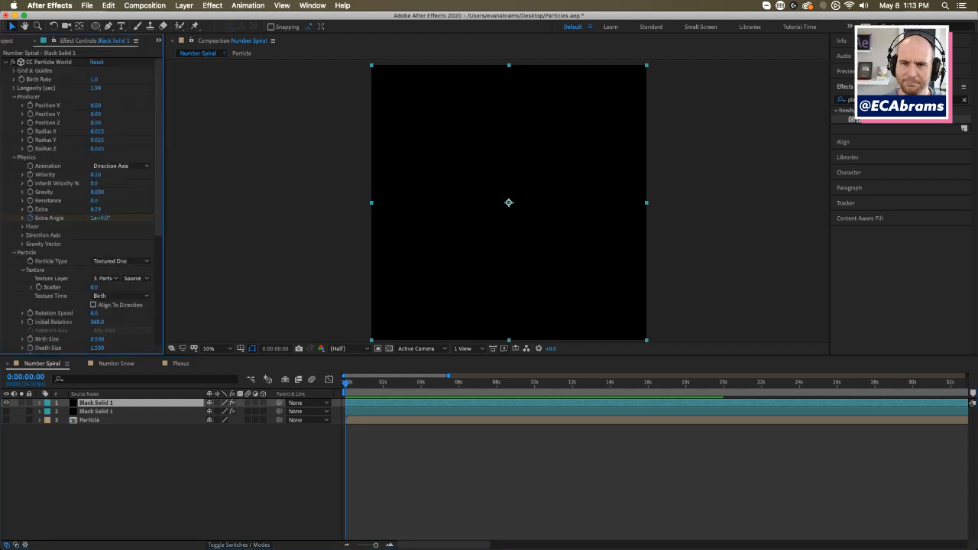
left_click(11, 63)
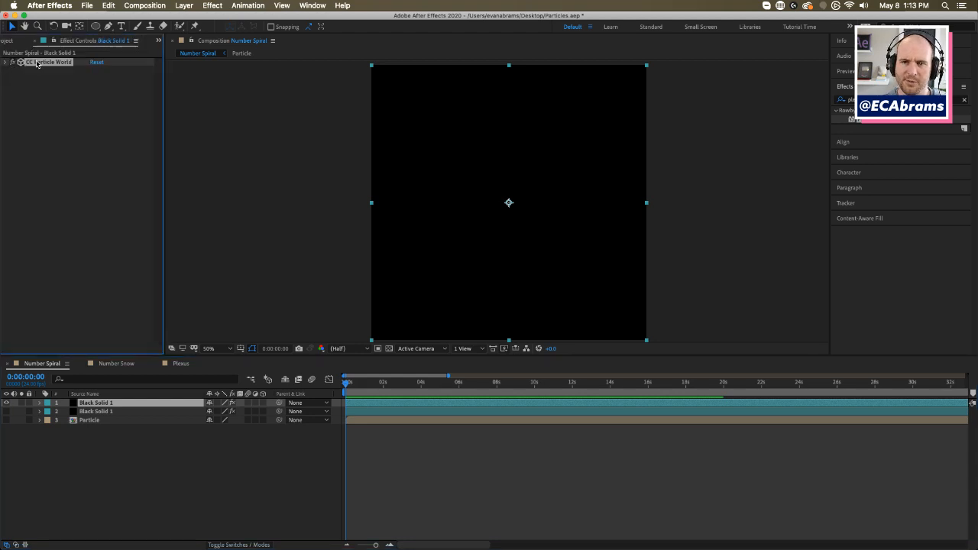
left_click(385, 391)
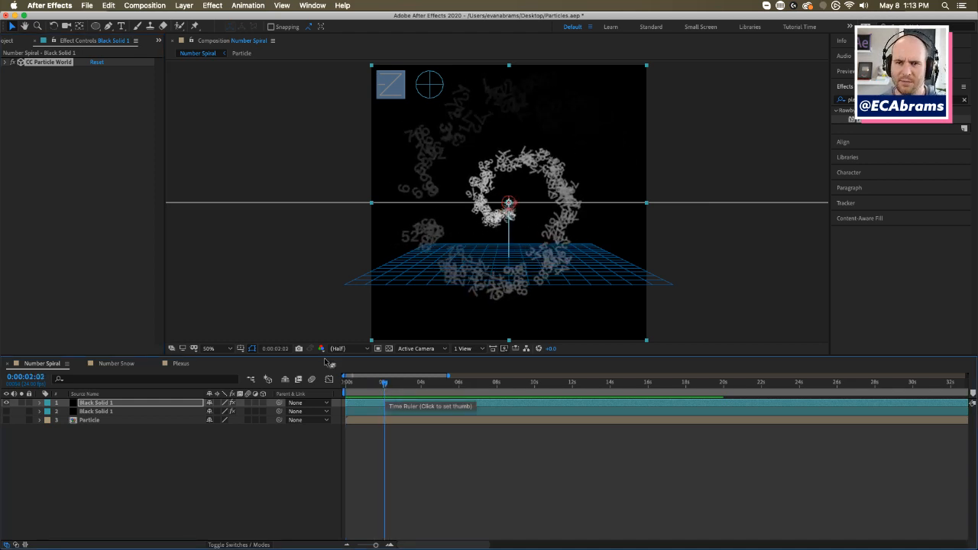
Step: Duplicate the top Black Solid 1 layer, hide the original, reset the duplicate's CC Particle World effect and preview the default particles
left_click(148, 405)
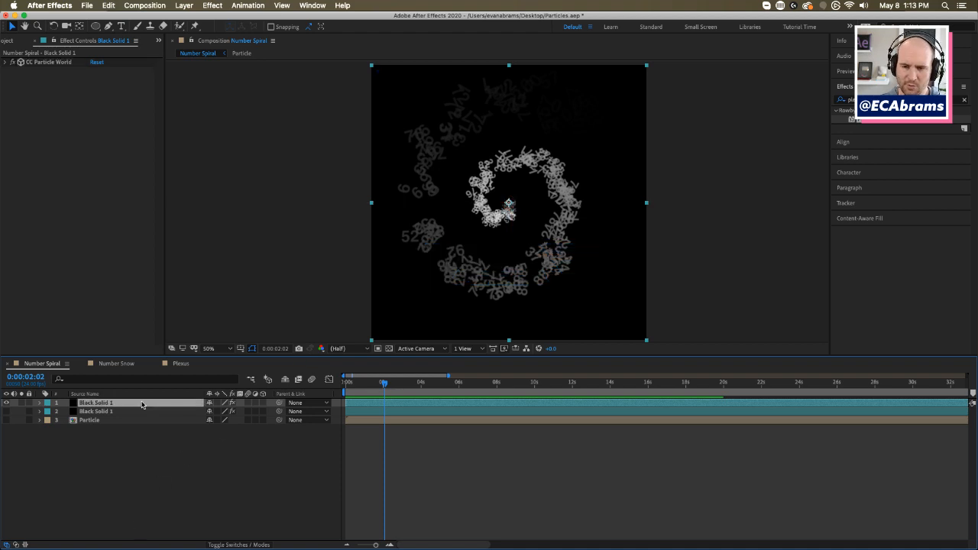
key("ctrl+d")
left_click(9, 411)
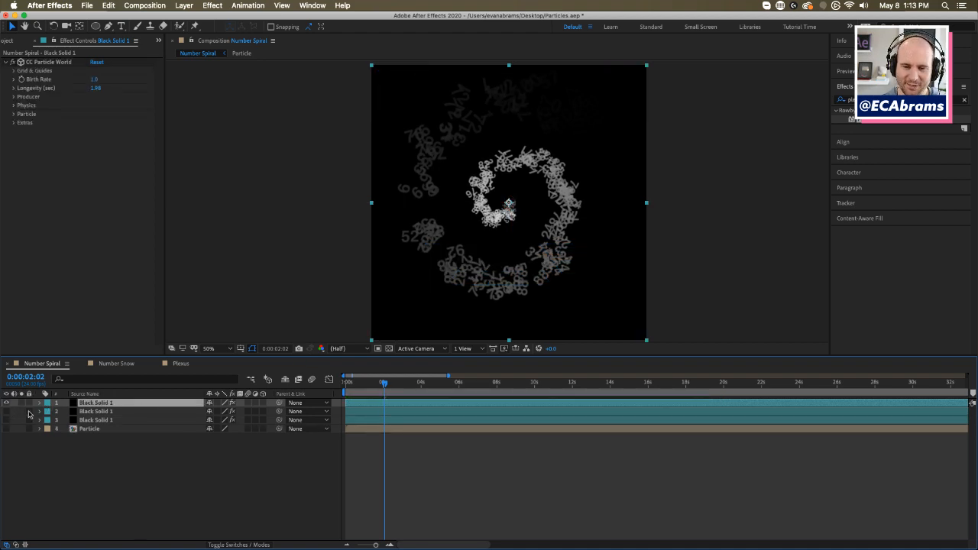
left_click(97, 62)
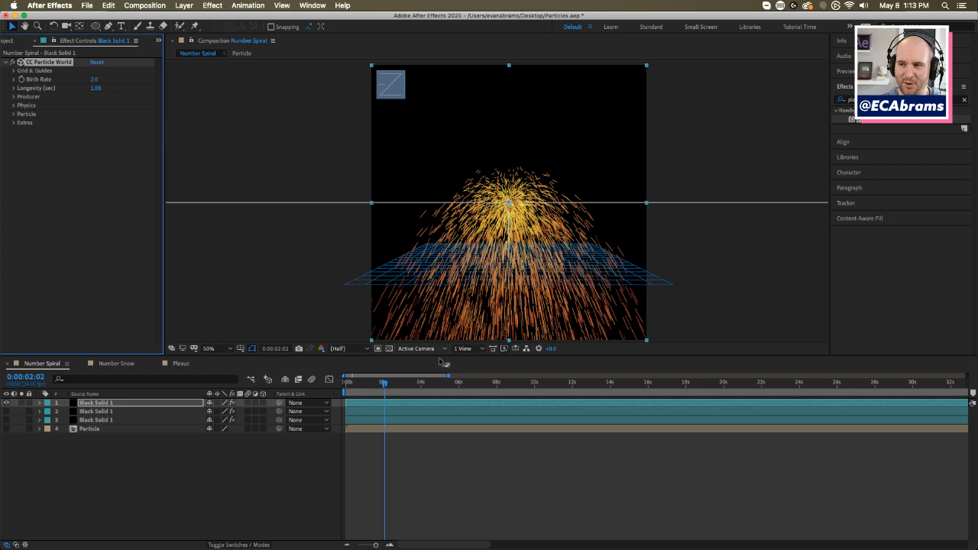
left_click(390, 443)
left_click_drag(384, 382, 282, 401)
key("space")
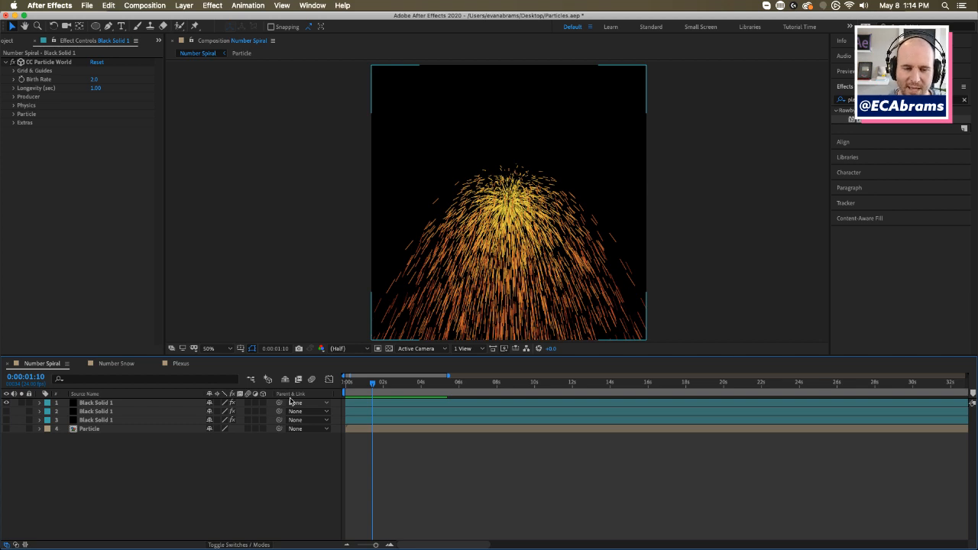
Step: Delete the reset duplicate layer and make the original number spiral layer visible again
left_click(419, 403)
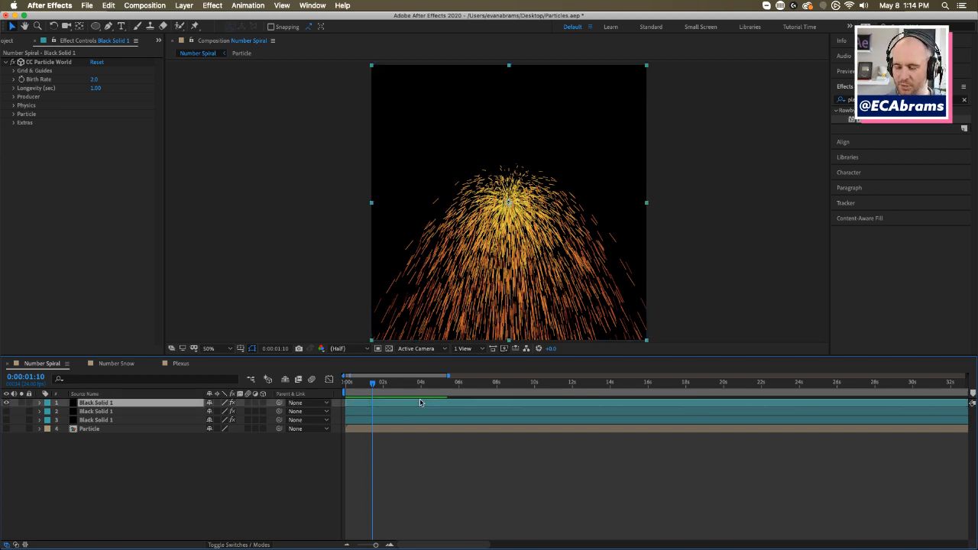
key("Delete")
left_click(395, 406)
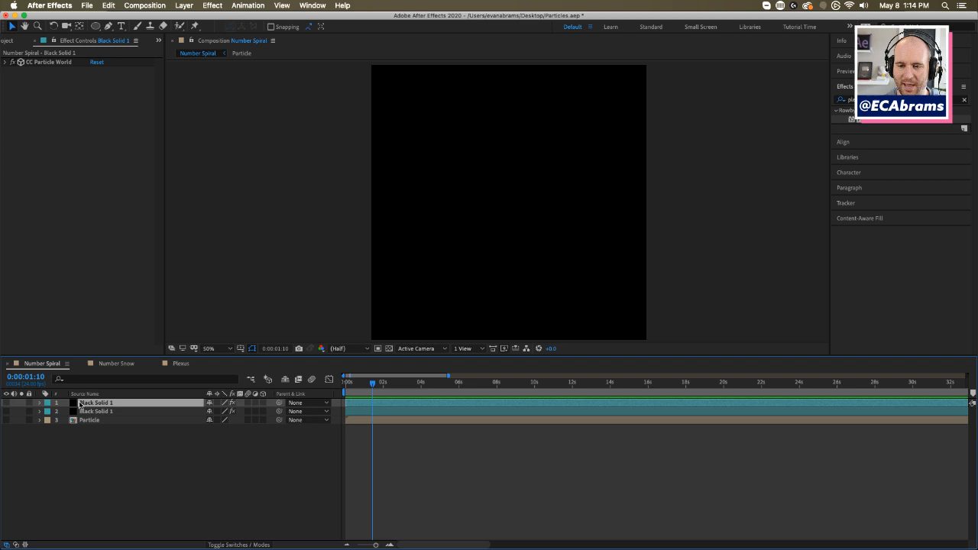
left_click(7, 403)
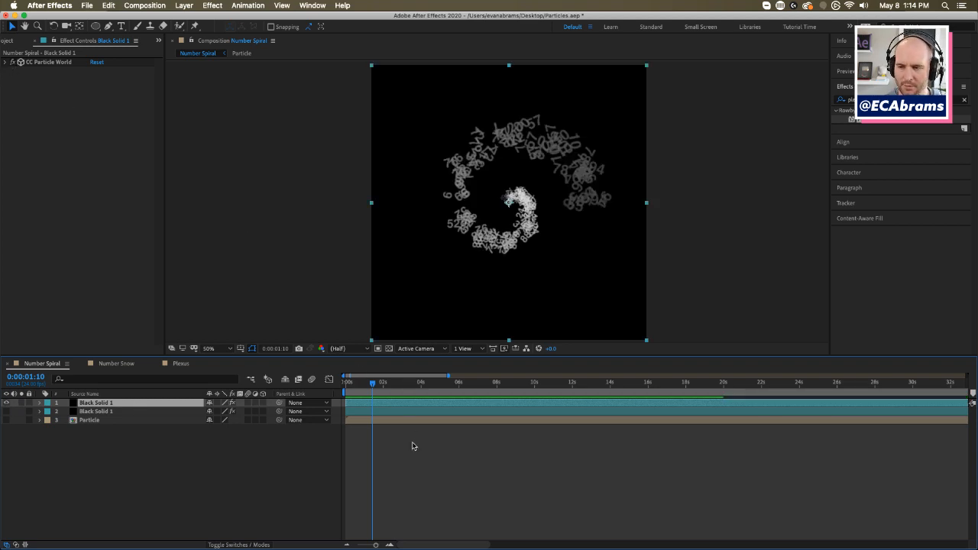
Step: Reveal the top layer's modified CC Particle World properties in an enlarged timeline and set Longevity to 2.00 seconds
key("u")
left_click_drag(396, 389, 391, 277)
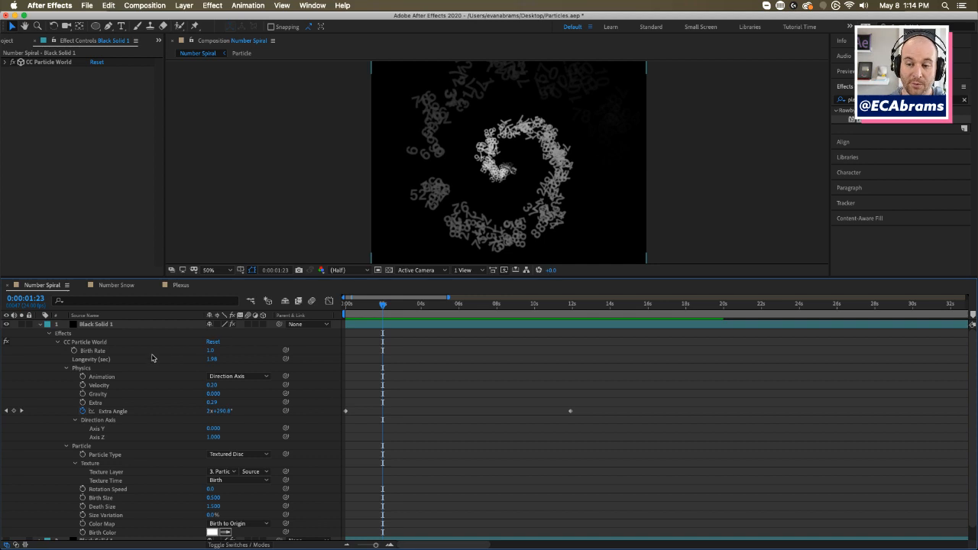
left_click(126, 354)
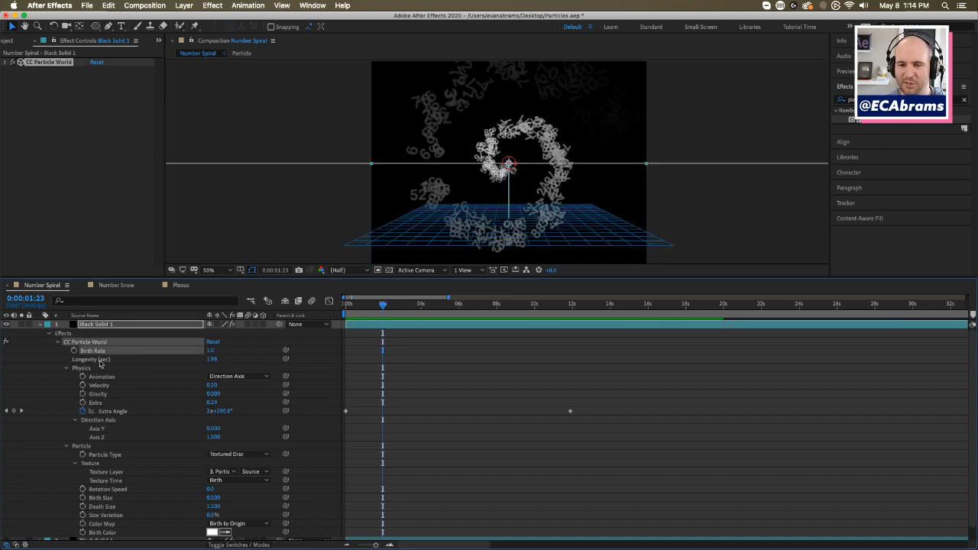
left_click(98, 361)
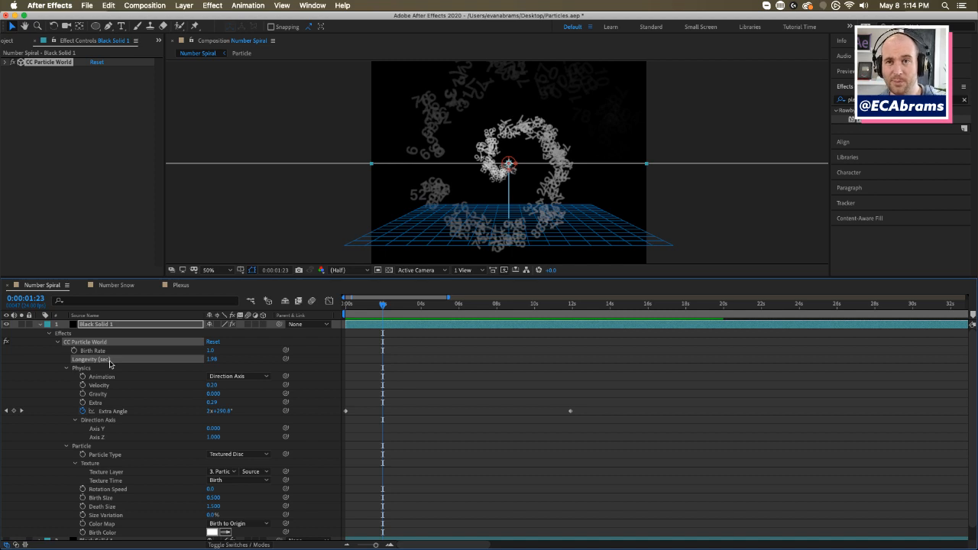
left_click(210, 359)
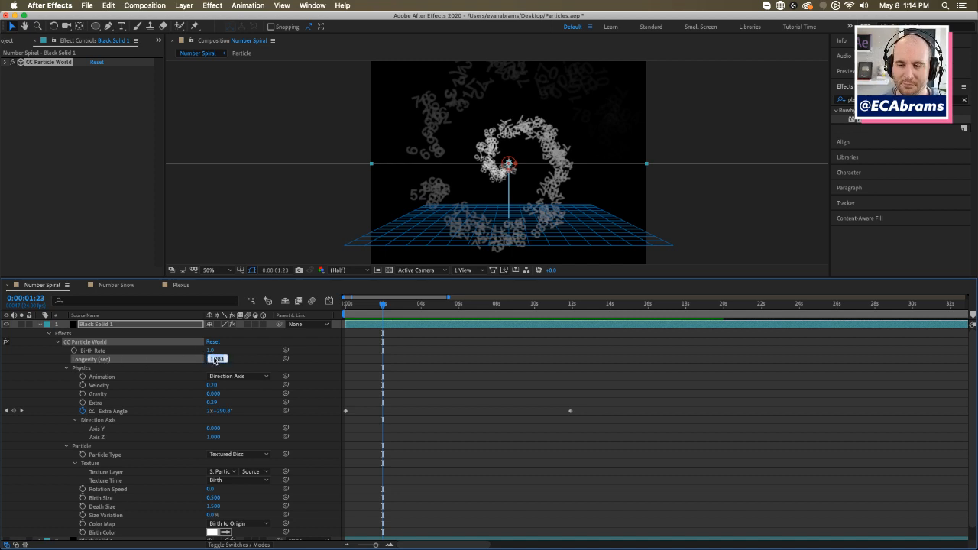
key("Return")
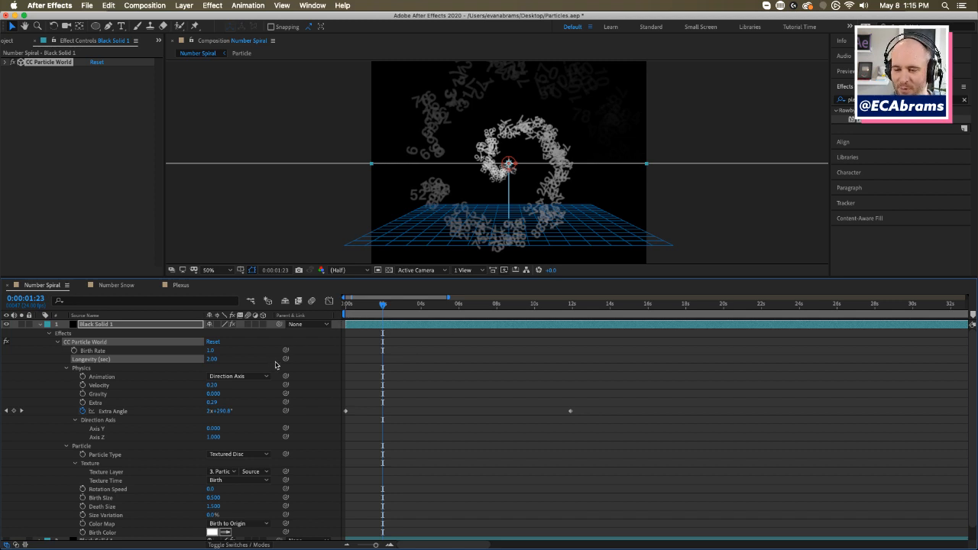
Step: Examine the Physics group and its Animation property, checking the spiral at 0:00:02:09
left_click(87, 370)
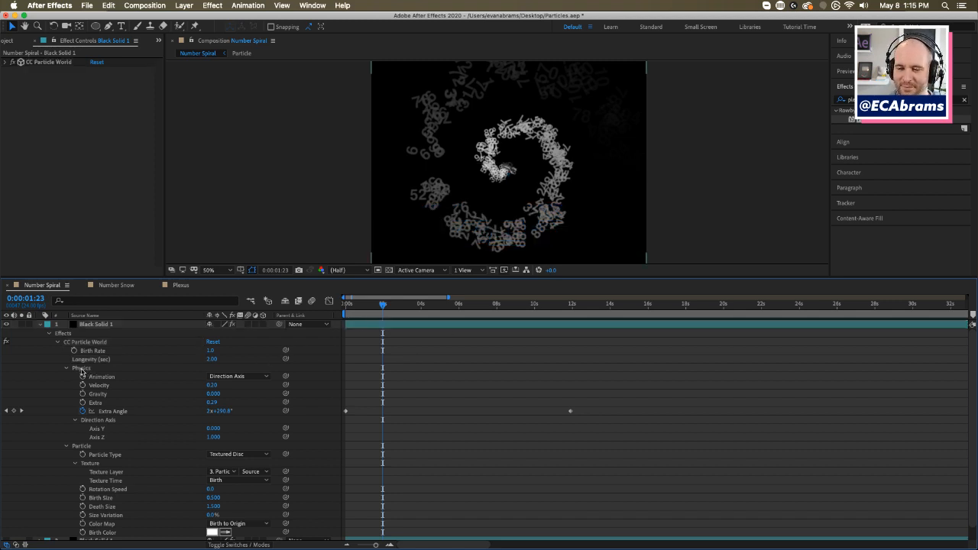
left_click(97, 379)
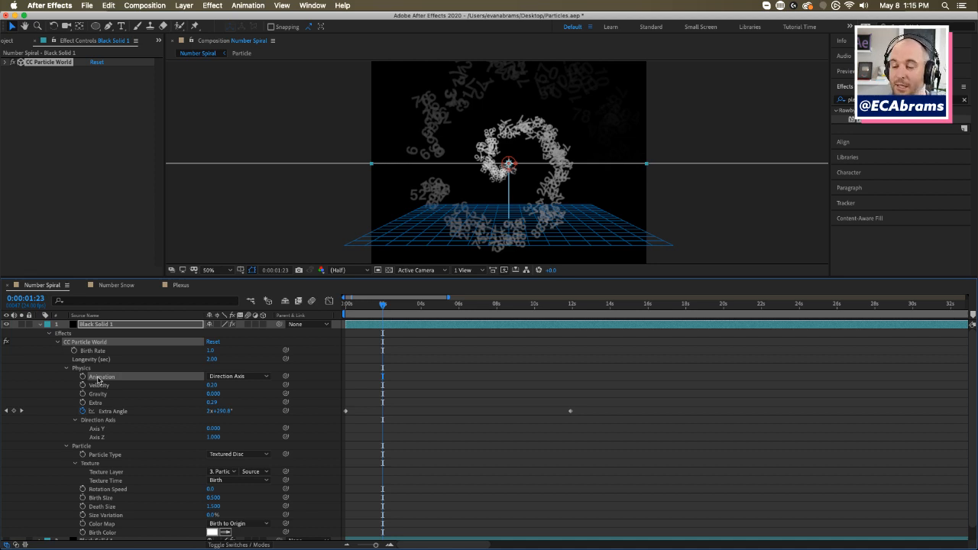
left_click_drag(384, 309, 390, 311)
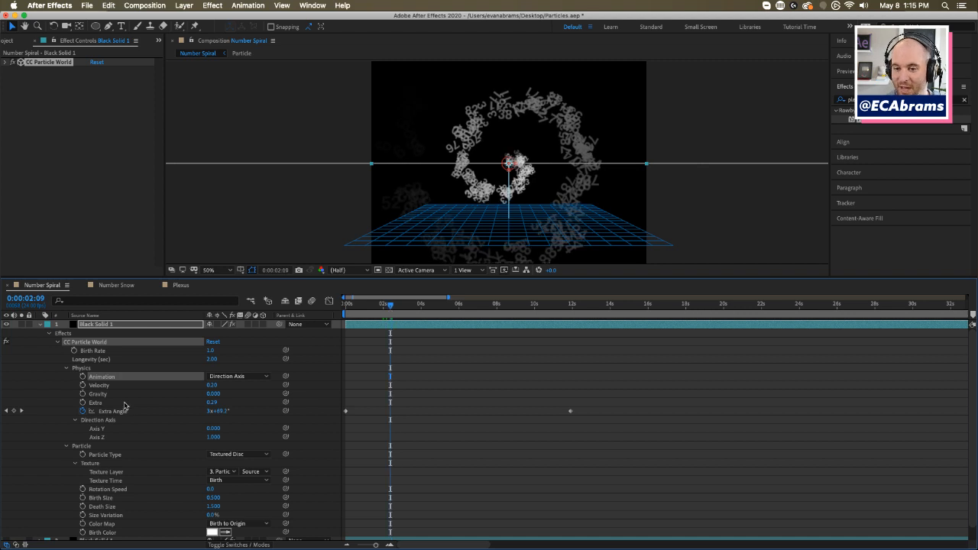
left_click(90, 371)
left_click(89, 375)
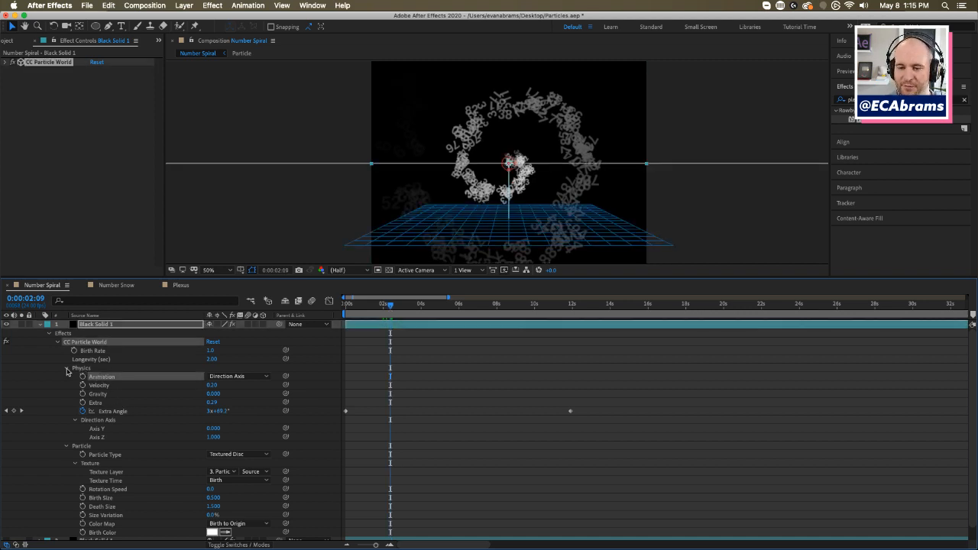
Step: Collapse the Physics group in the timeline and expand the full CC Particle World settings in the Effect Controls
left_click(67, 368)
key("F2")
left_click(12, 62)
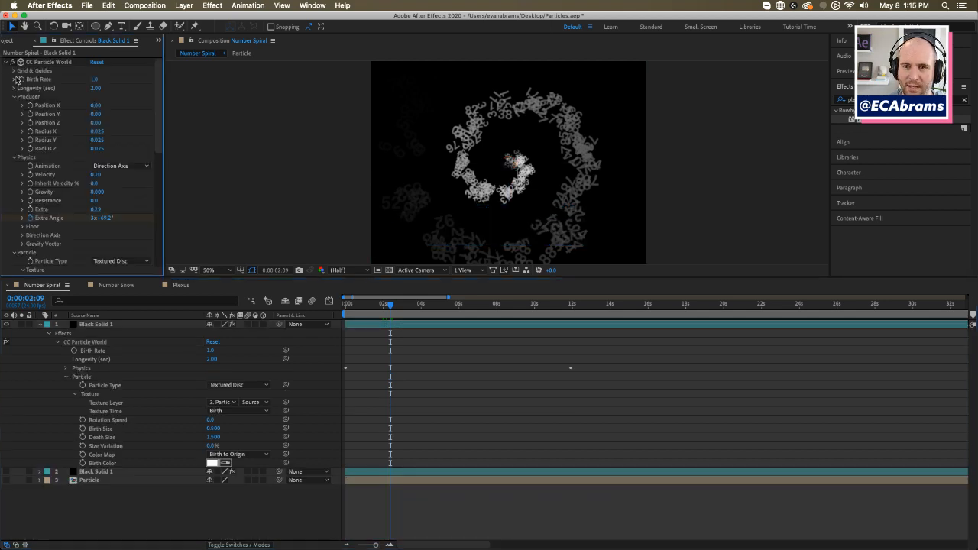
Step: Collapse the CC Particle World groups and examine the Producer settings and the effect's on-canvas guides at 0:00:01:10
scroll(15, 103, "down", 3)
left_click(13, 114)
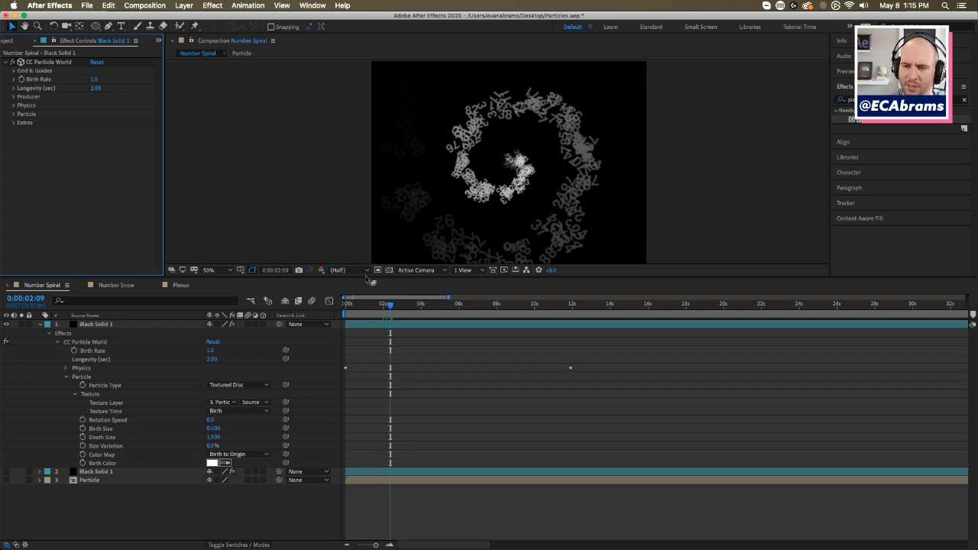
left_click(372, 304)
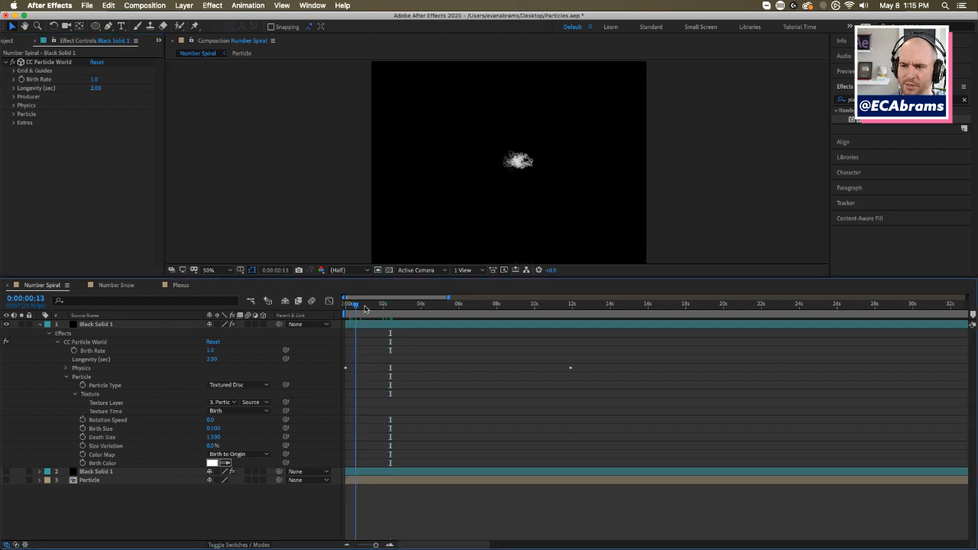
left_click(13, 97)
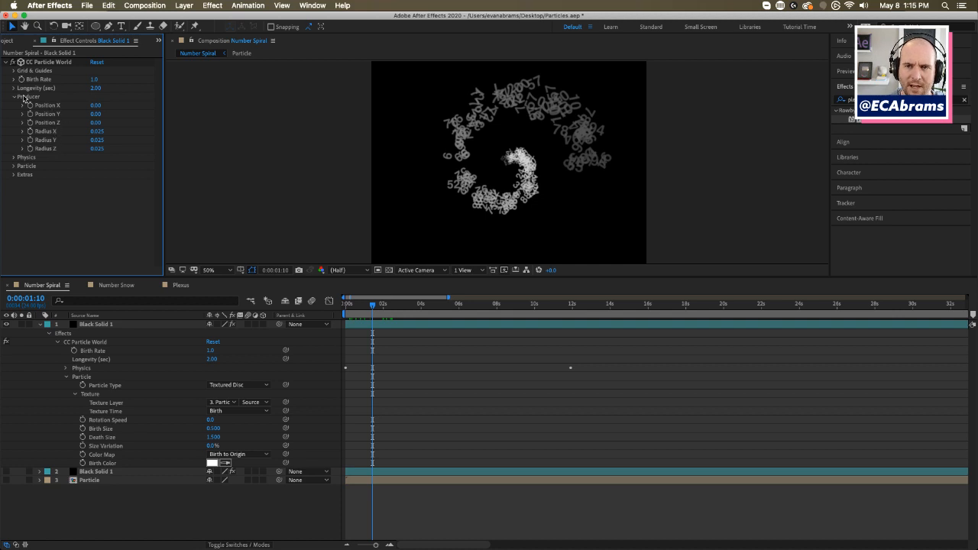
left_click(48, 63)
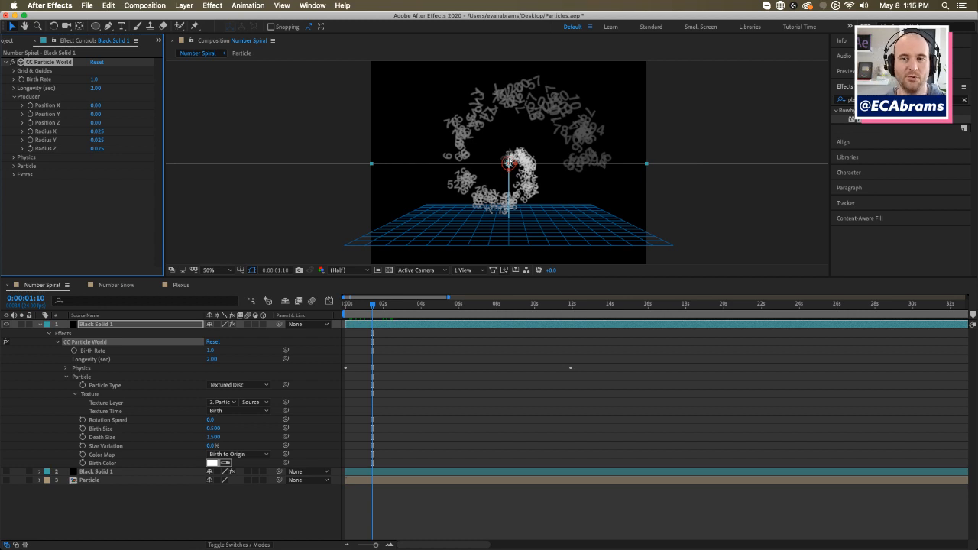
left_click(14, 97)
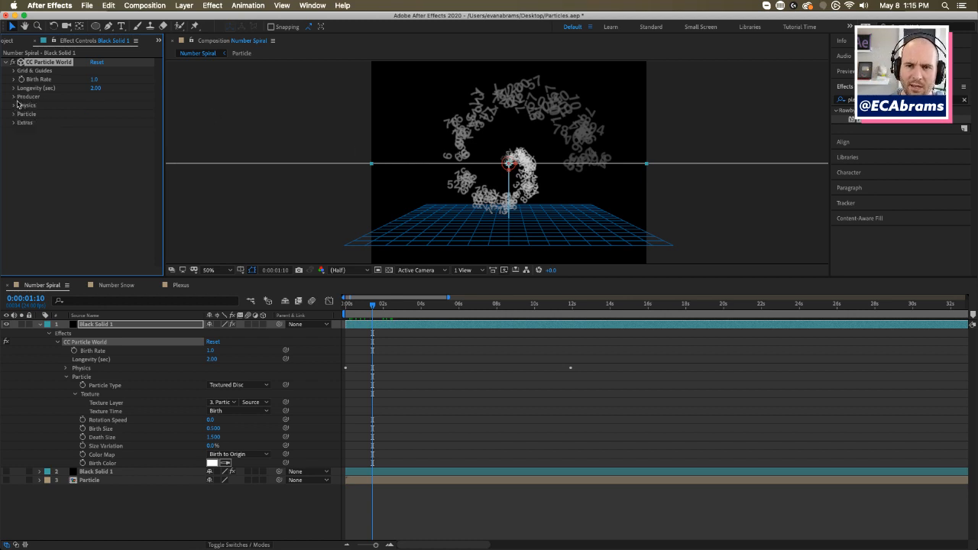
Step: Expand the Physics group and review the Animation type options, keeping Direction Axis
left_click(14, 104)
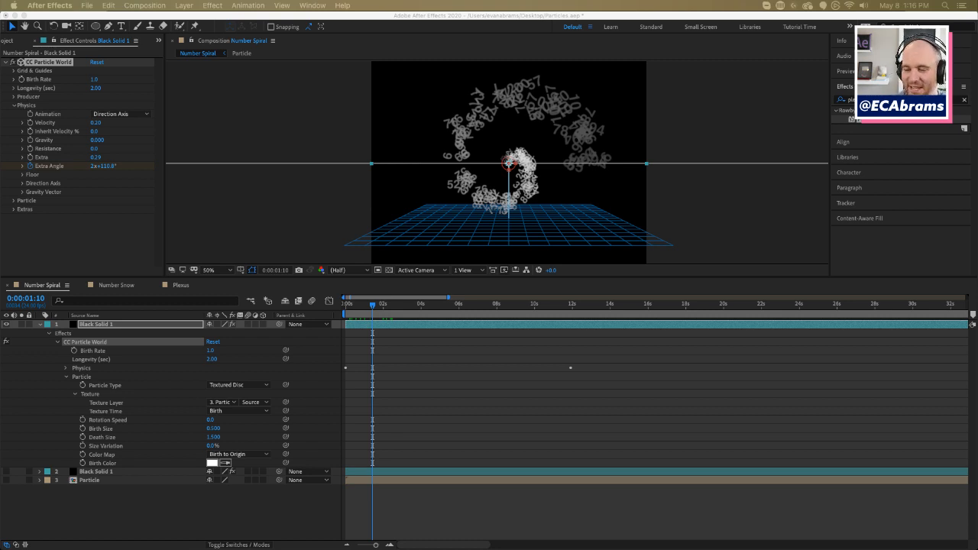
left_click(129, 206)
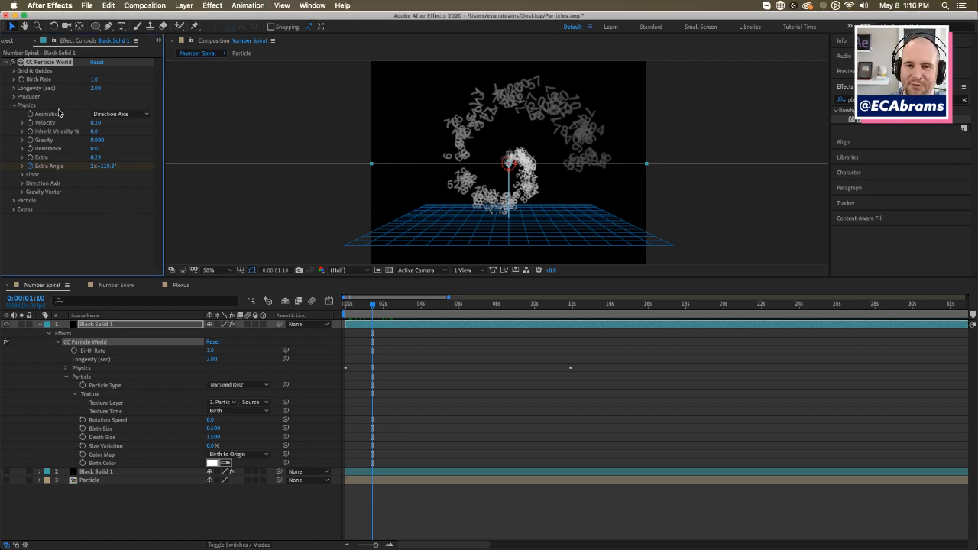
left_click(111, 114)
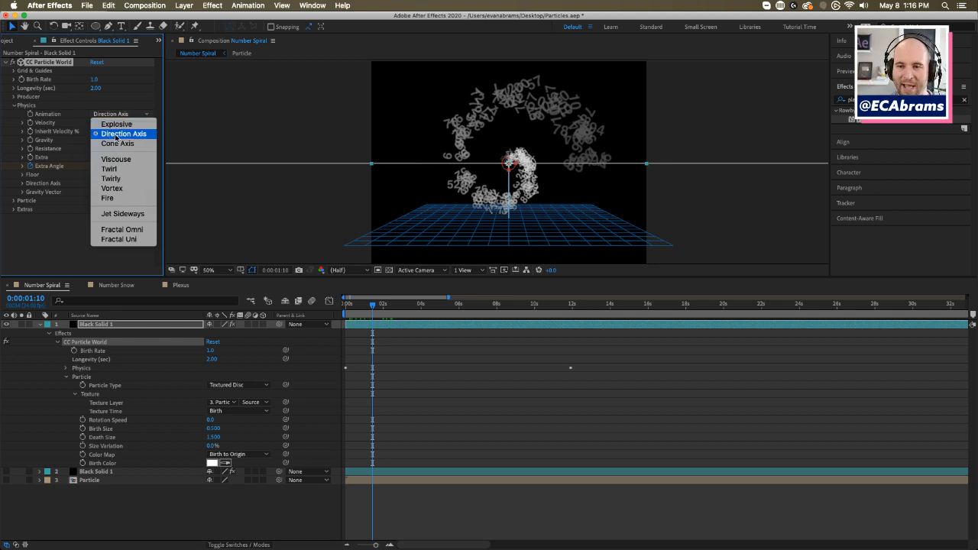
left_click(76, 257)
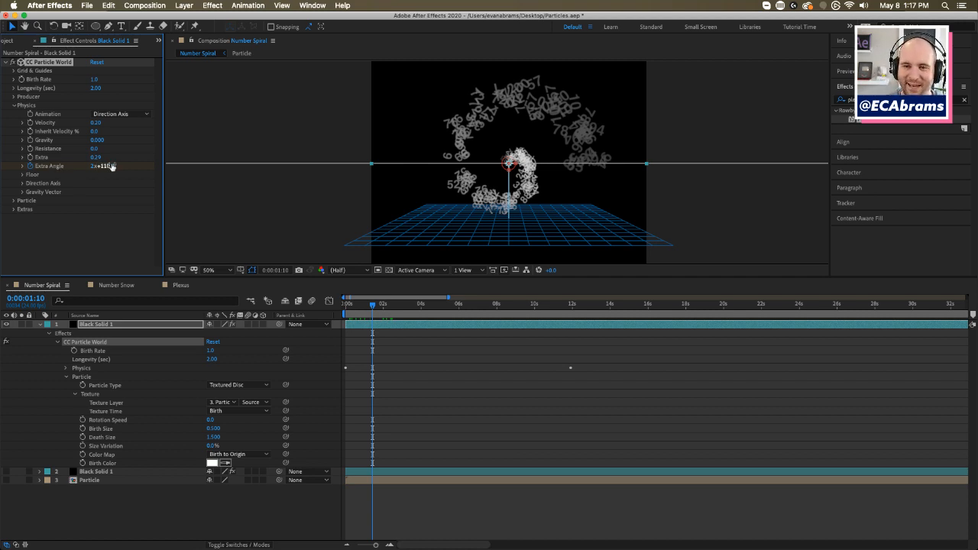
Step: Scrub and preview the spiral to check the keyframed Extra Angle, and collapse the Physics group
left_click_drag(380, 306, 419, 306)
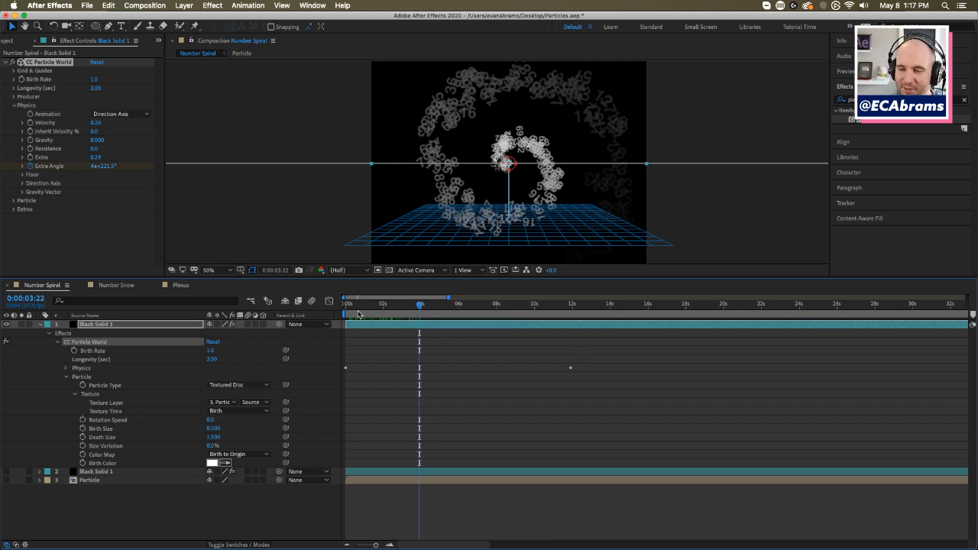
left_click(387, 306)
key("space")
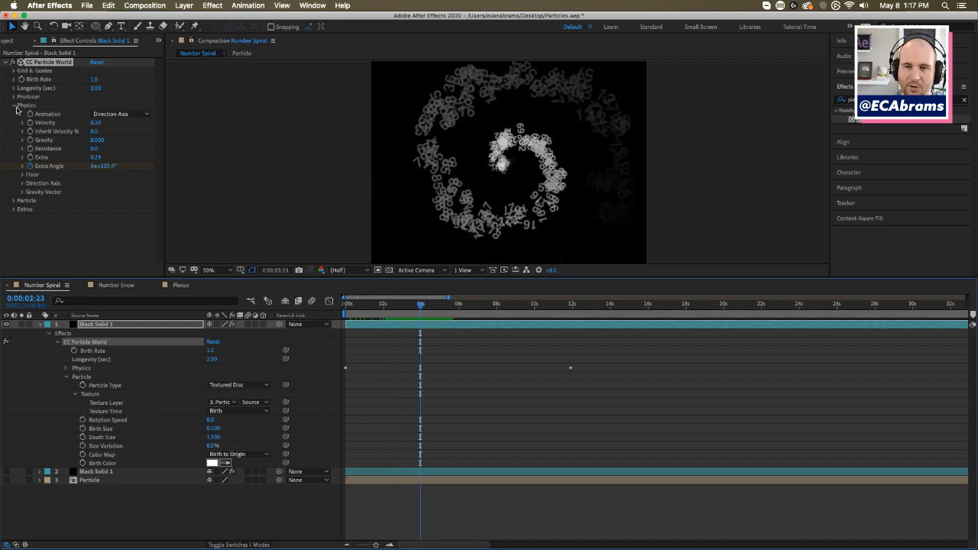
key("space")
left_click(14, 106)
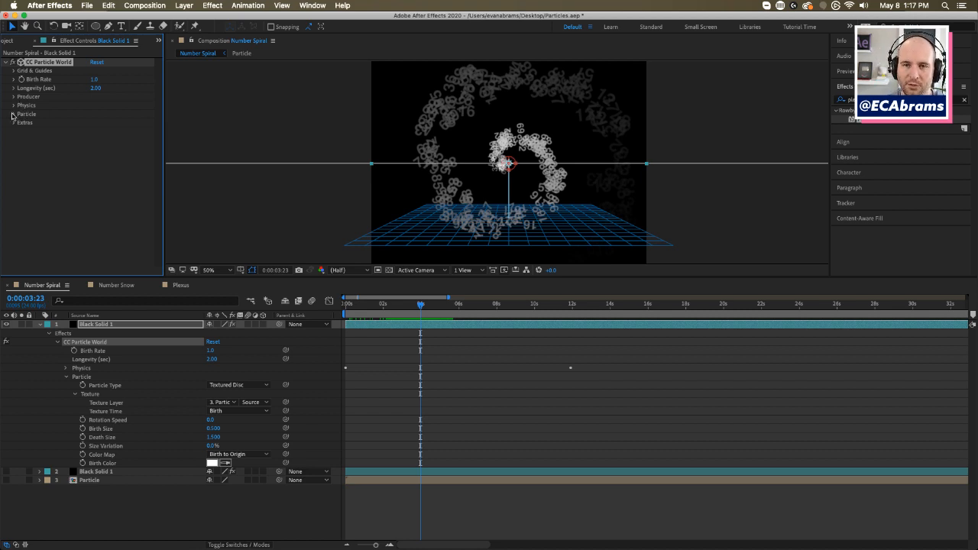
Step: Expand the Particle group in the Effect Controls and check the Particle layer that serves as its texture
left_click(14, 116)
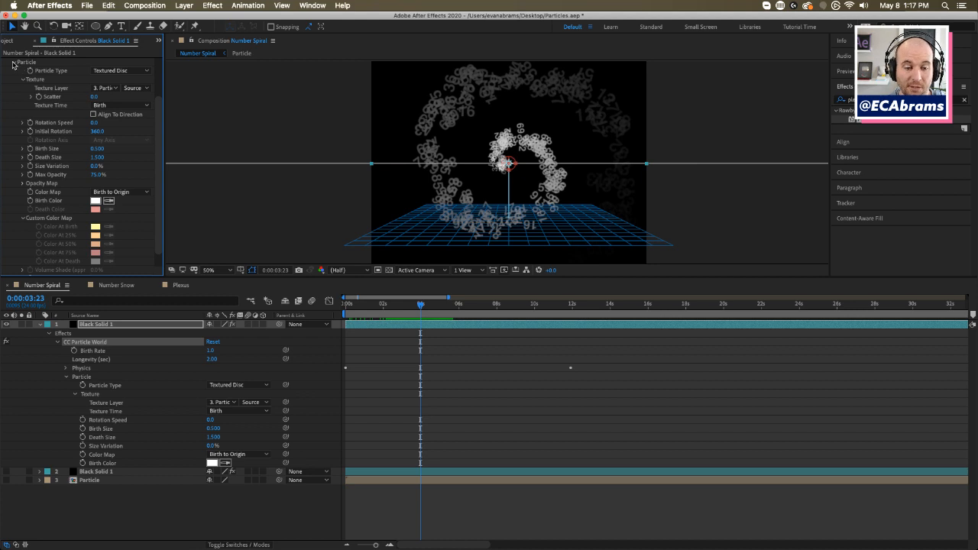
scroll(55, 116, "up", 1)
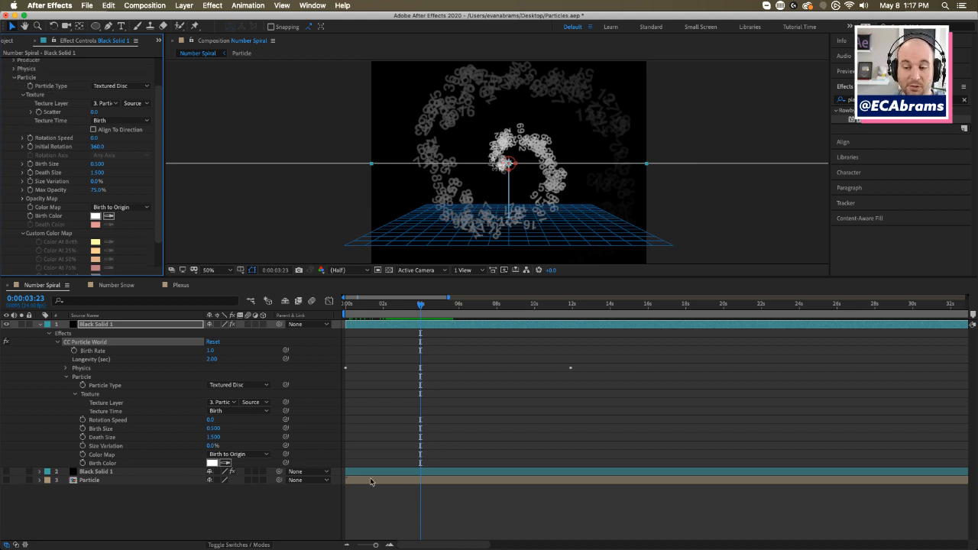
left_click(365, 482)
left_click(403, 327)
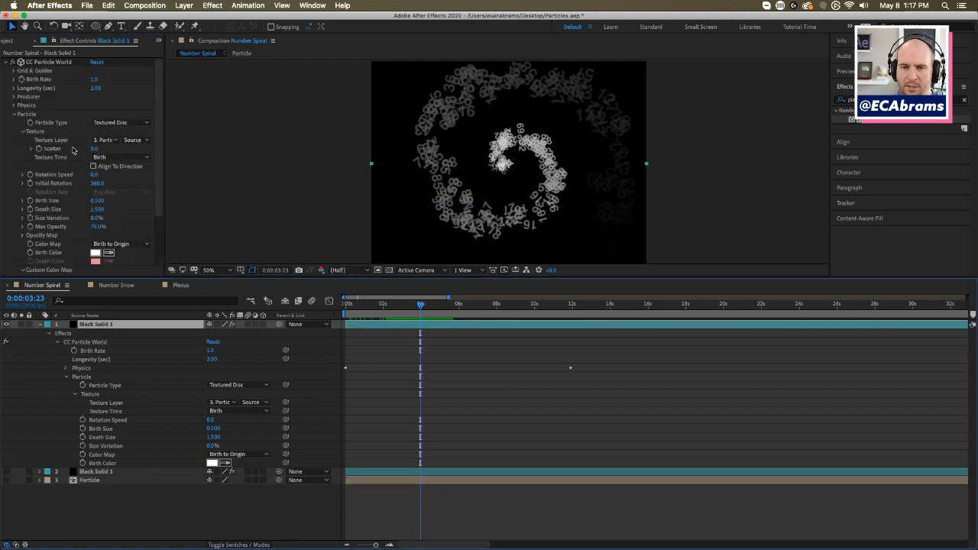
Step: Try the Line particle type with a preview, undo it, and review the particle types while keeping Textured Disc
left_click(96, 124)
left_click(110, 133)
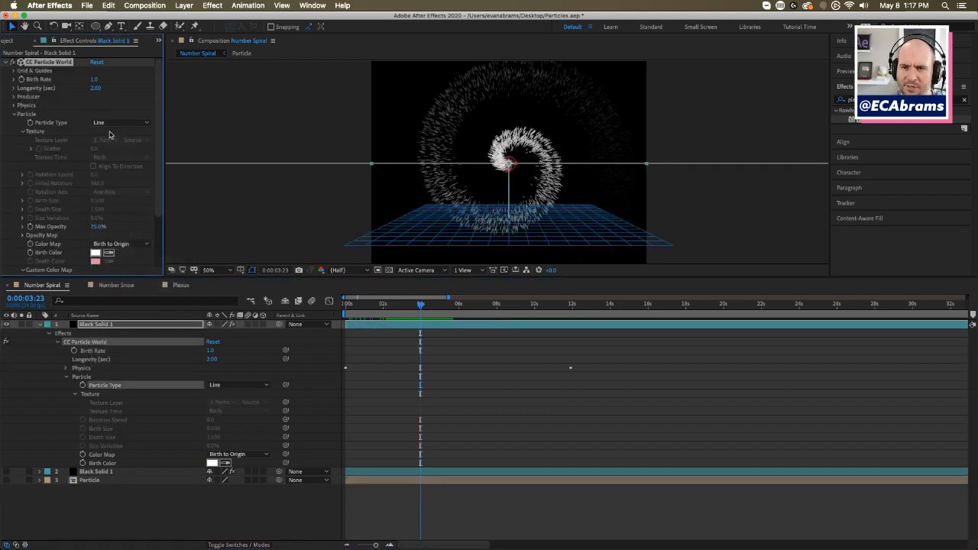
key("space")
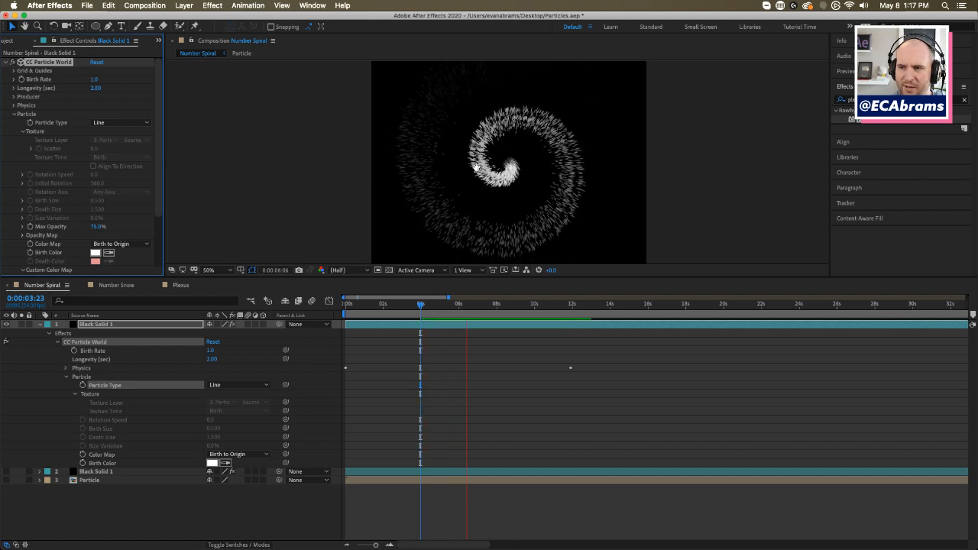
key("space")
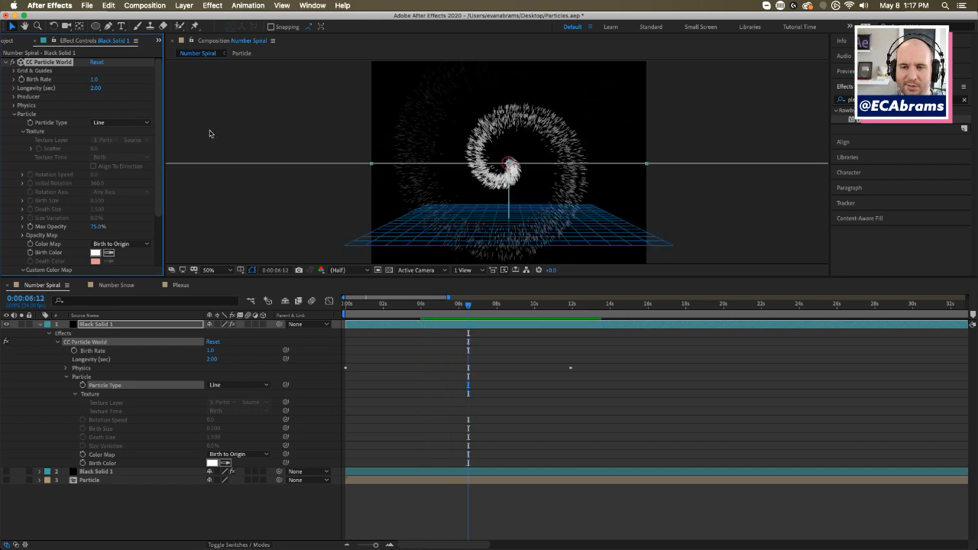
key("super+z")
left_click(122, 127)
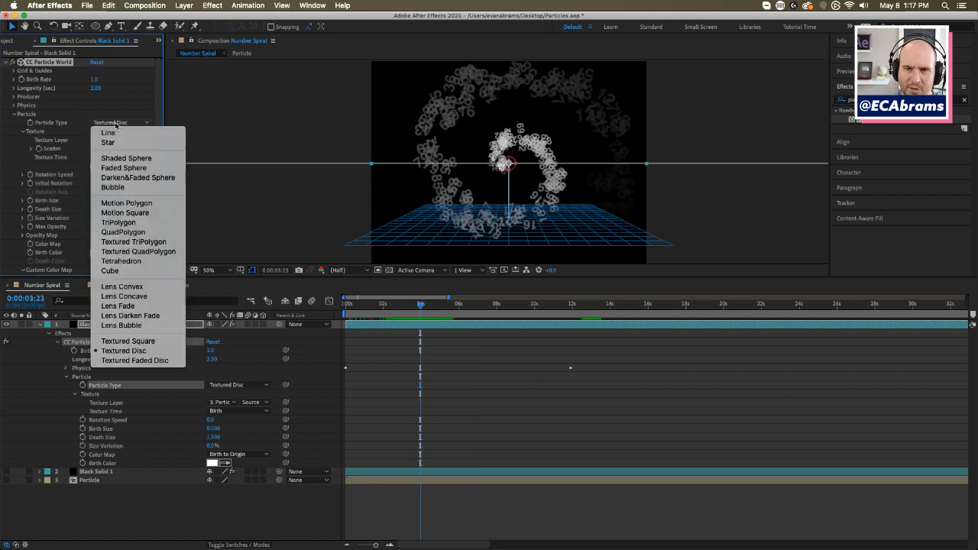
left_click(138, 351)
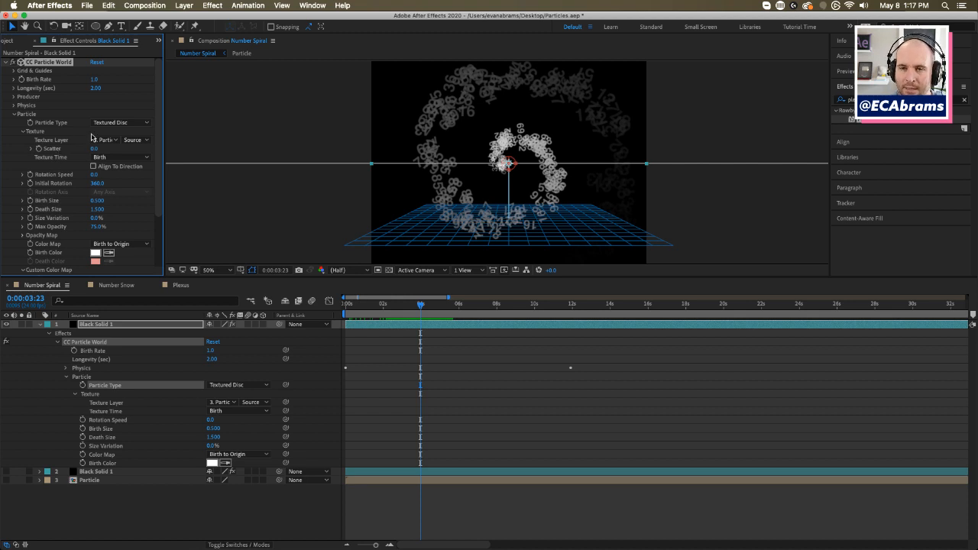
Step: Open the Particle composition and examine the text layer's Source Text expression, Math.floor(random(0,100))
left_click(102, 480)
double_click(102, 480)
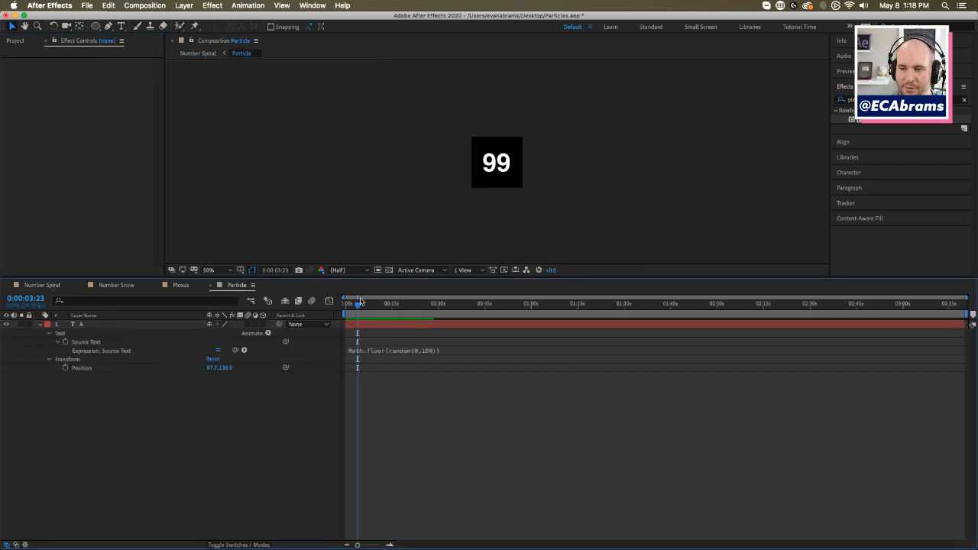
key("Home")
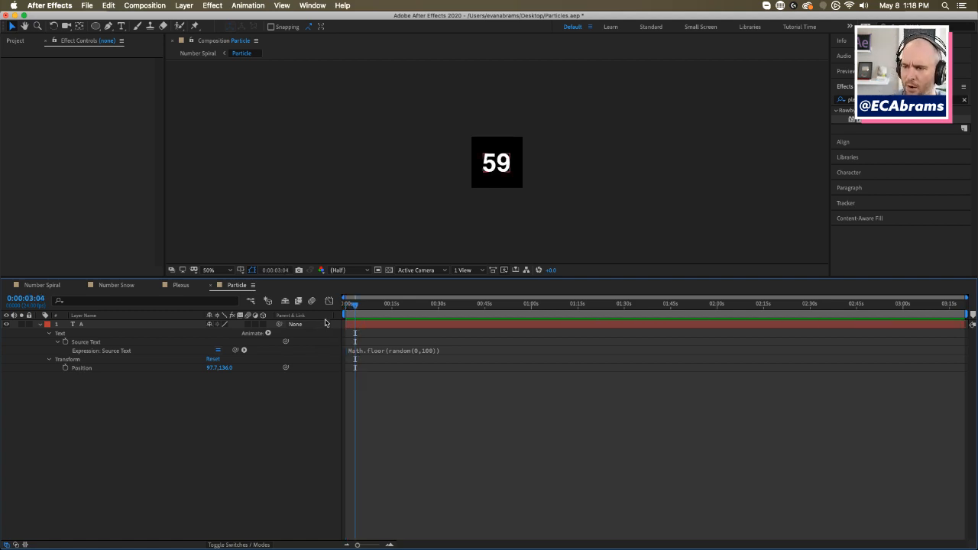
left_click(373, 324)
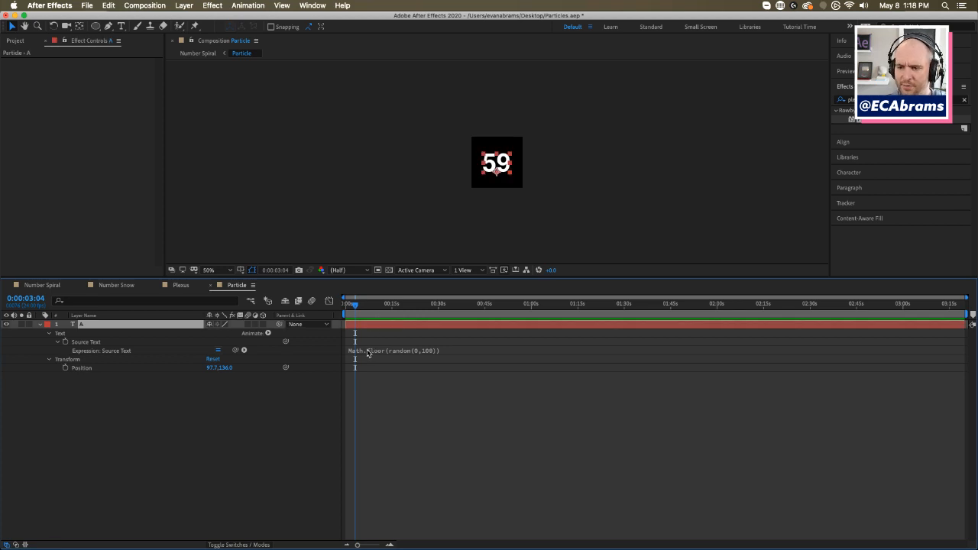
left_click(140, 349)
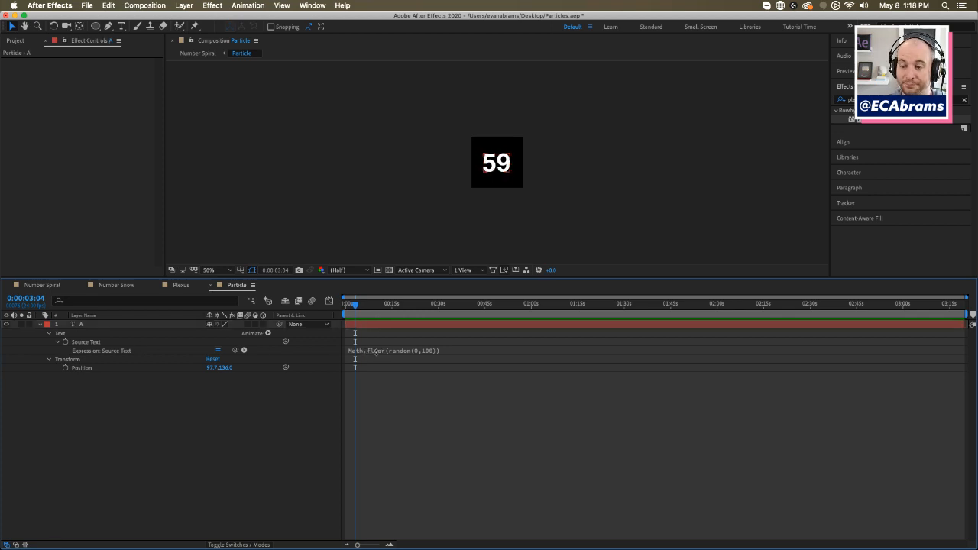
left_click(375, 352)
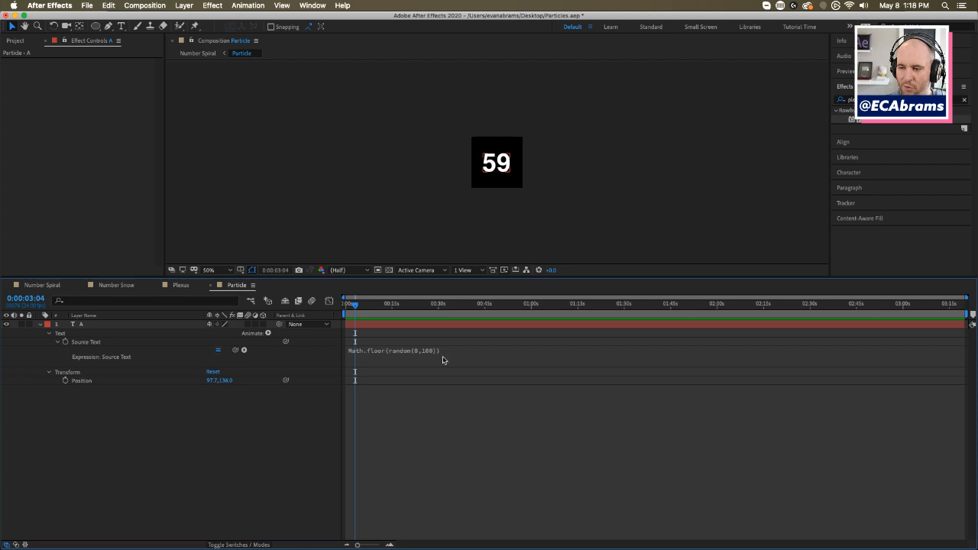
Step: Scrub the Particle composition between 0:00:17:10 and 0:00:14:15 to check how the random number changes over time
mouse_move(396, 309)
left_mouse_down()
mouse_move(469, 308)
mouse_move(399, 310)
left_mouse_up()
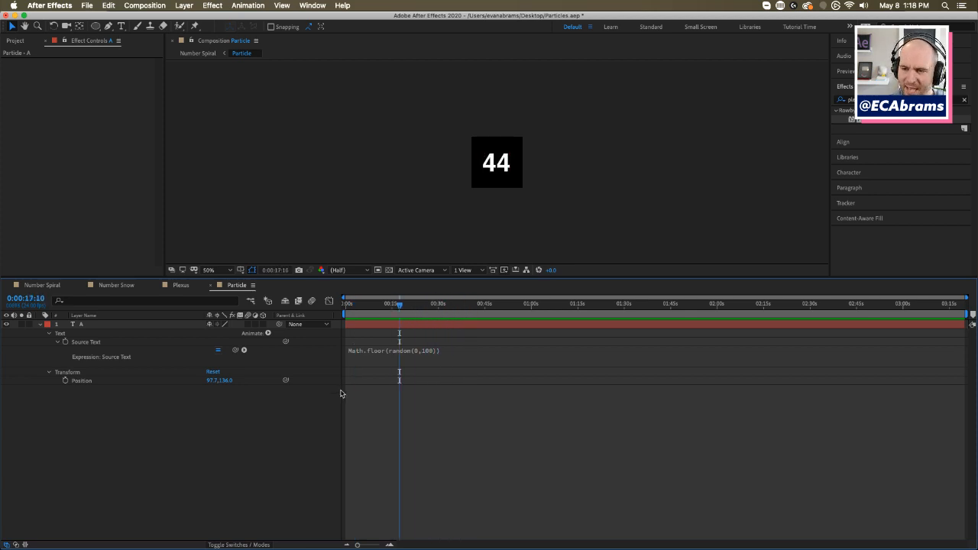
key("super+a")
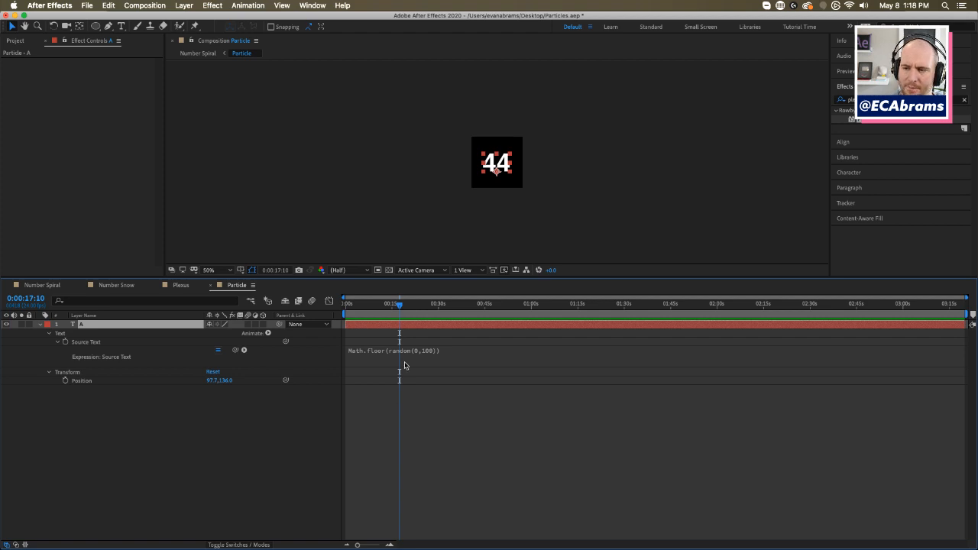
mouse_move(403, 308)
left_mouse_down()
mouse_move(335, 320)
mouse_move(389, 307)
left_mouse_up()
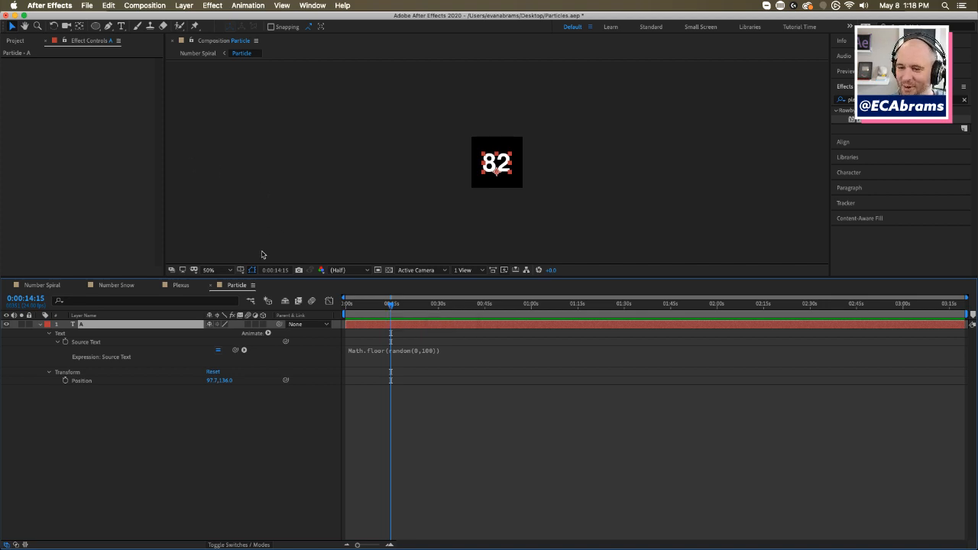
Step: Return to the Number Spiral composition and go to 0:00:03:00
left_click(176, 287)
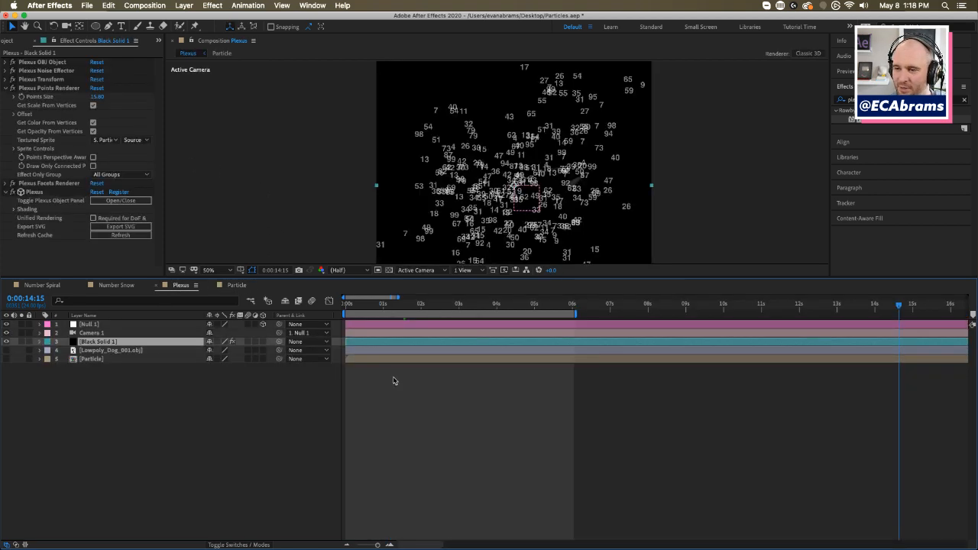
left_click(49, 288)
left_click_drag(462, 310, 403, 326)
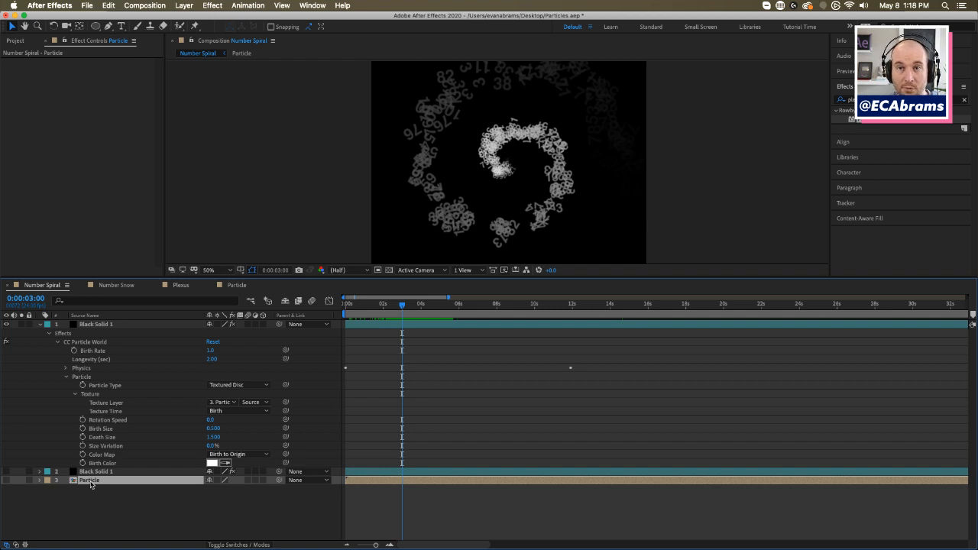
Step: Review the top solid's Texture Time options, keep Birth, and preview the number spiral up to 0:00:04:00
left_click(95, 324)
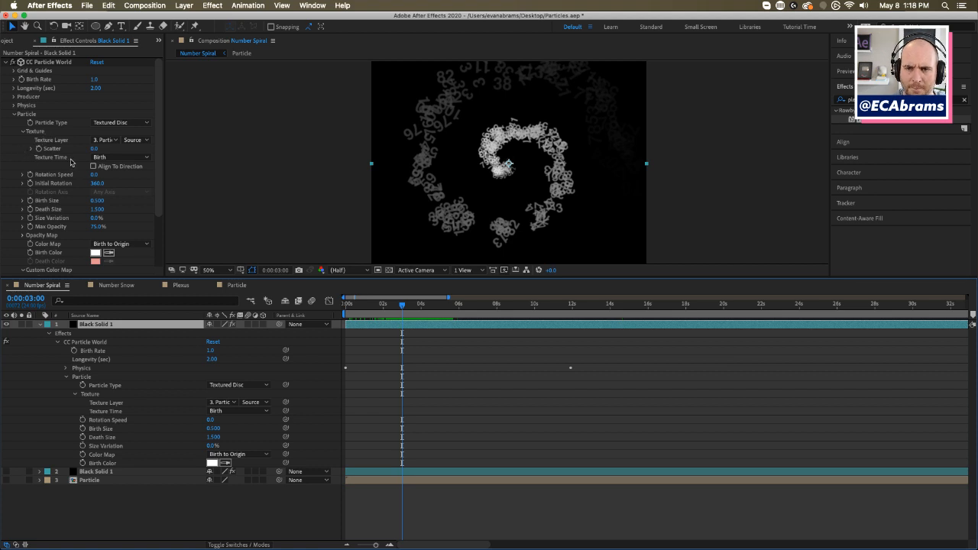
left_click(68, 162)
left_click(106, 158)
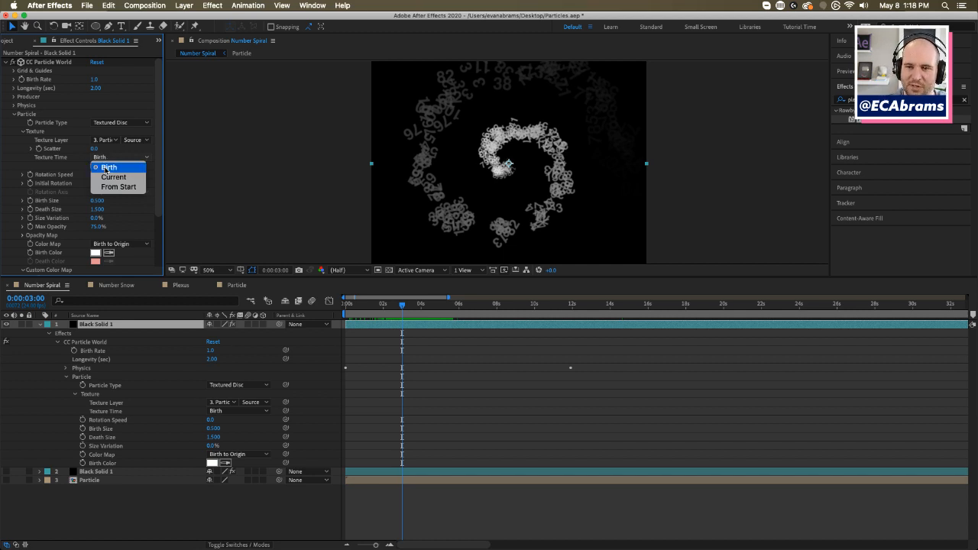
left_click(106, 168)
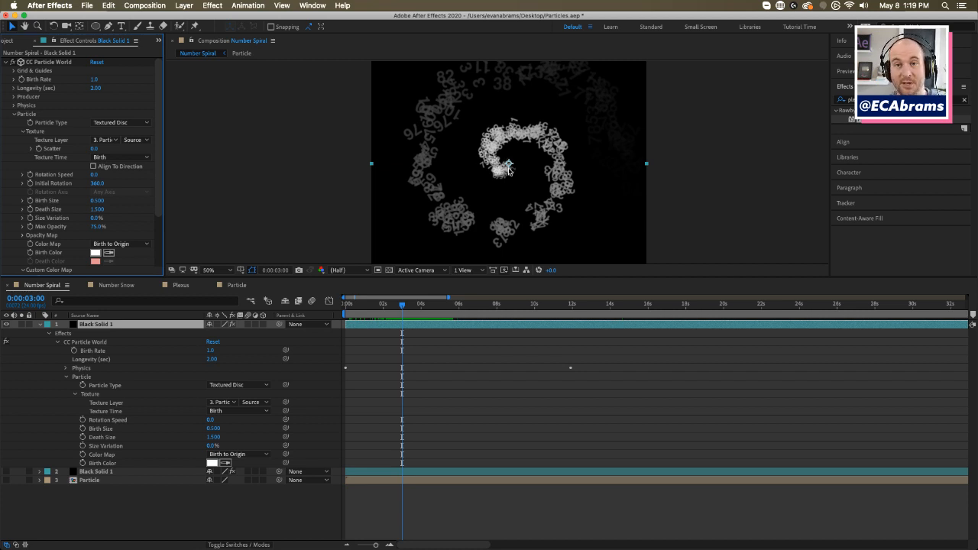
key("space")
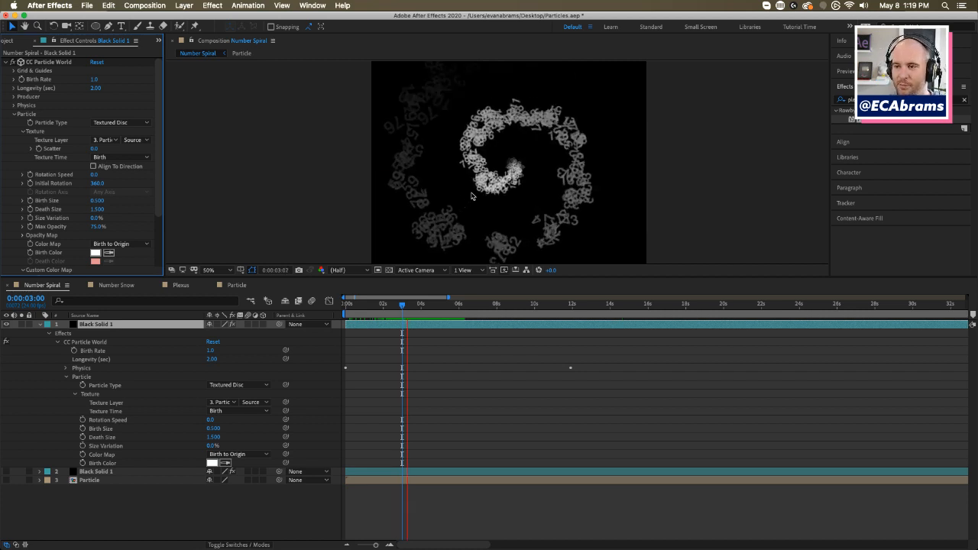
key("space")
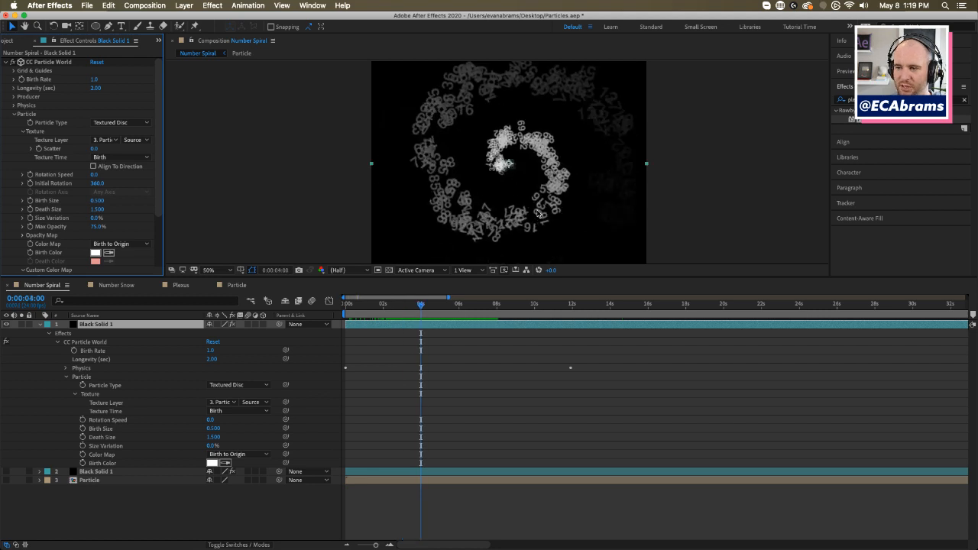
Step: Preview the number spiral up to 0:00:05:04 and review the Velocity and Gravity values in the top solid's Physics settings
key("space")
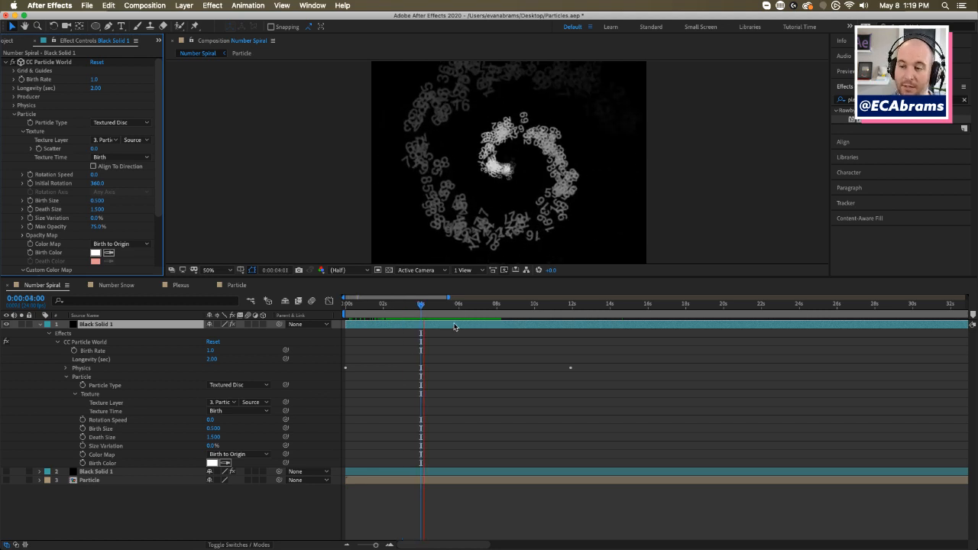
key("space")
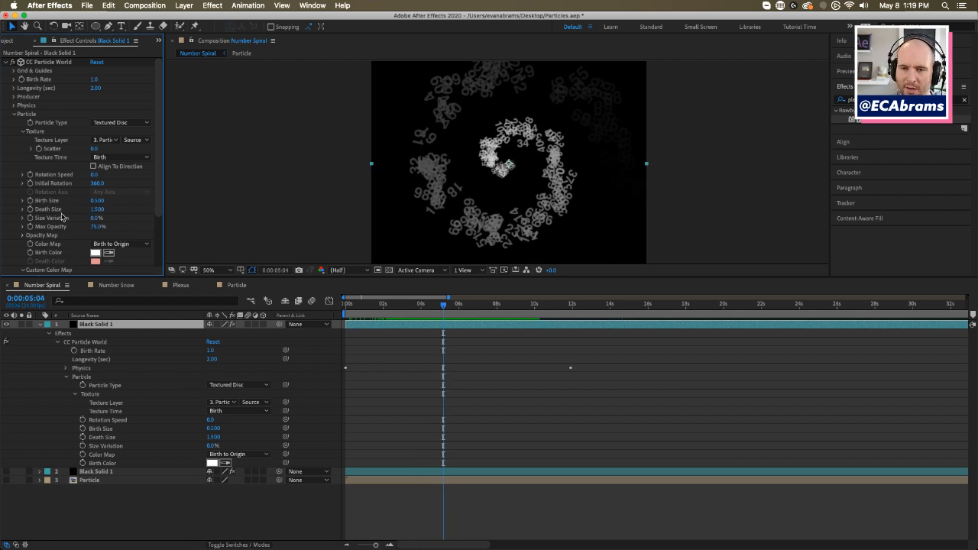
left_click(17, 115)
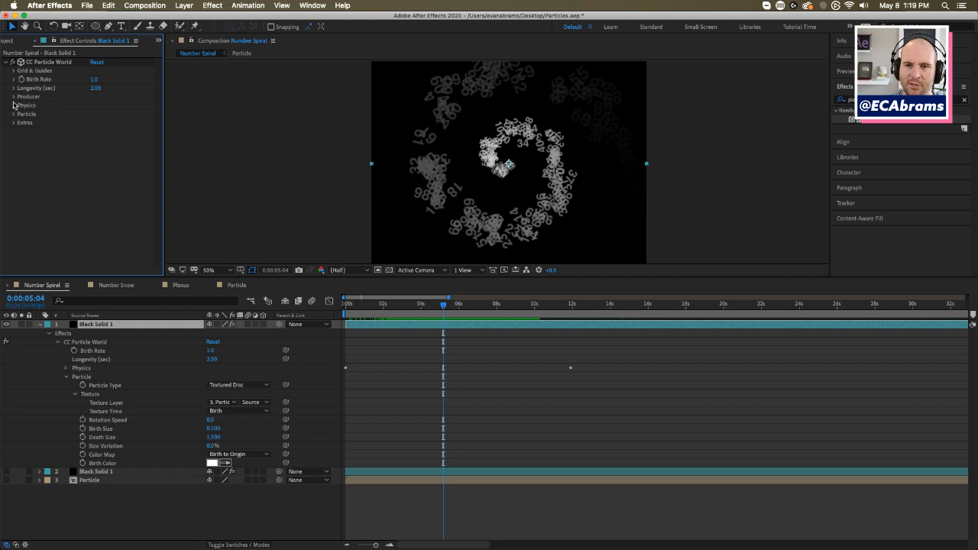
left_click(13, 106)
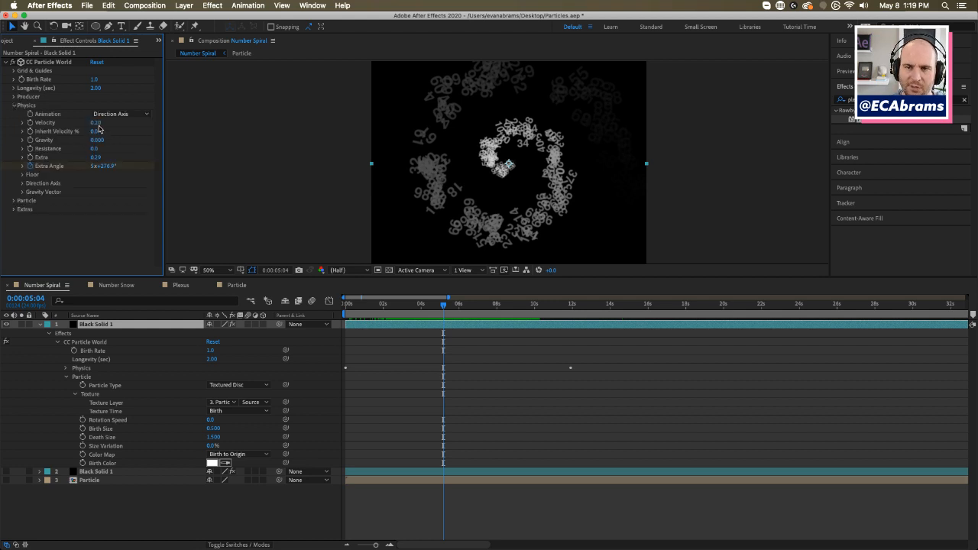
mouse_move(95, 123)
left_mouse_down()
mouse_move(117, 115)
mouse_move(107, 118)
left_mouse_up()
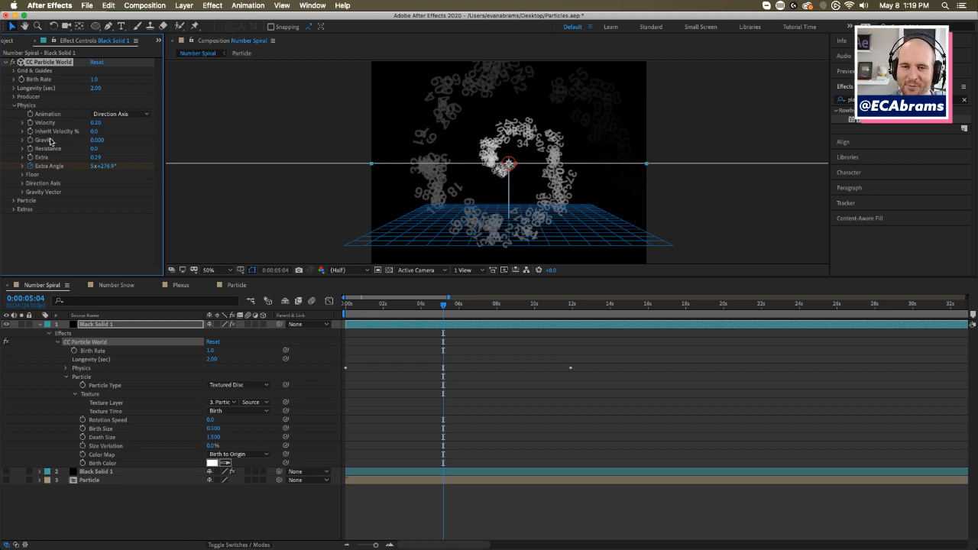
left_click_drag(89, 140, 105, 139)
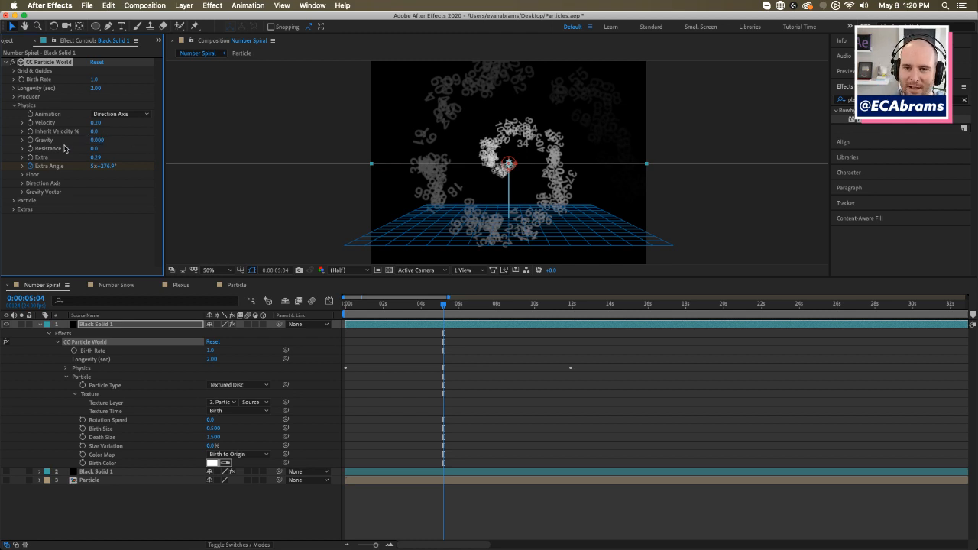
left_click(13, 106)
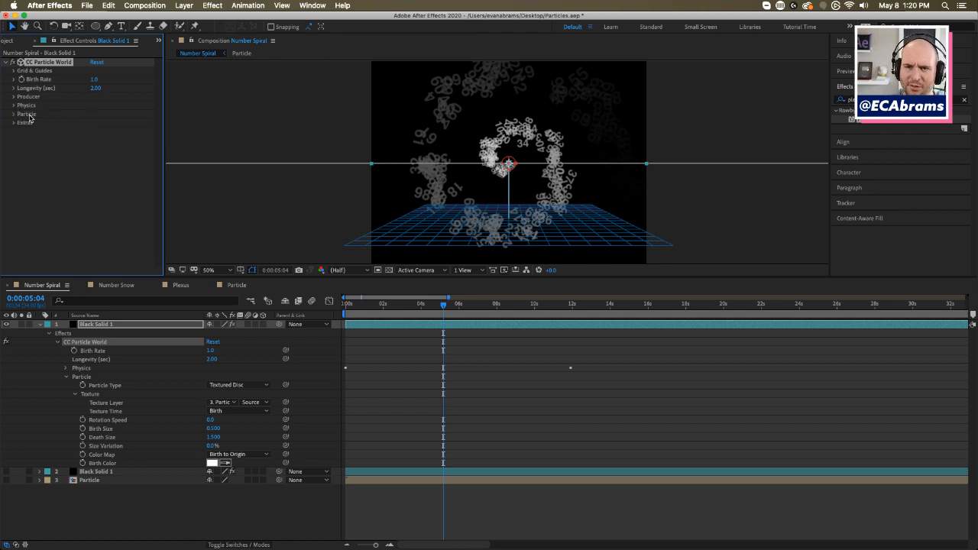
Step: Expand the top solid's Particle settings and check the spiral's motion by previewing and scrubbing between 0:00:05:04 and 0:00:07:01, ending at 0:00:06:09
left_click(13, 115)
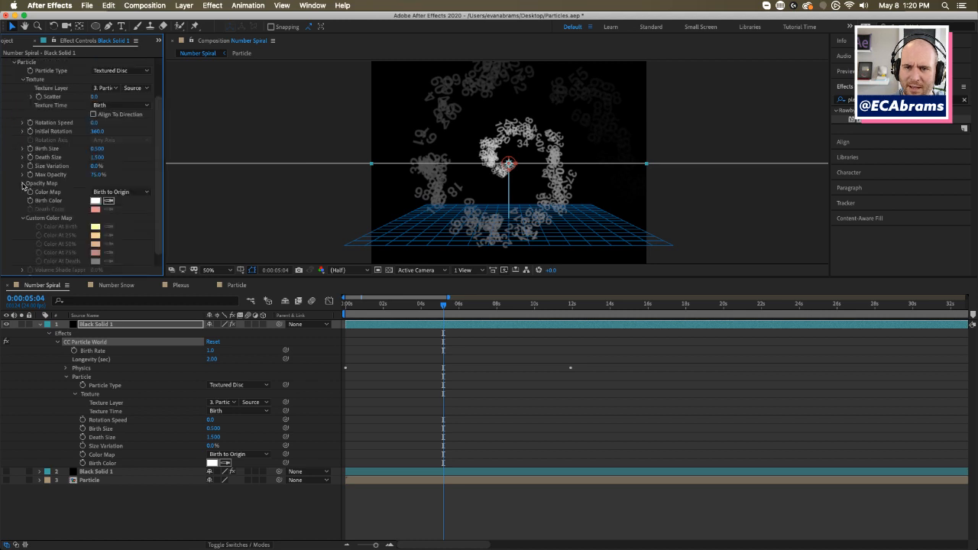
key("space")
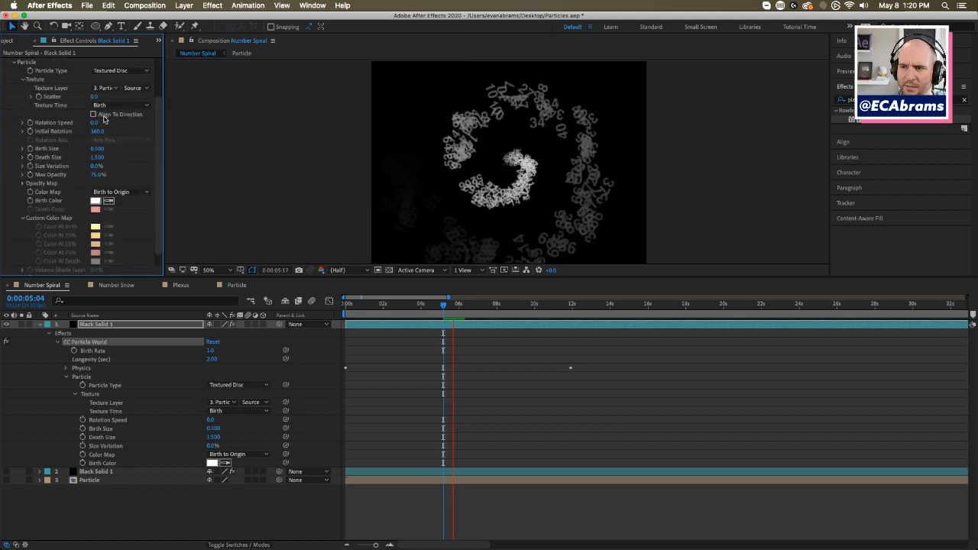
key("space")
left_click_drag(454, 305, 479, 303)
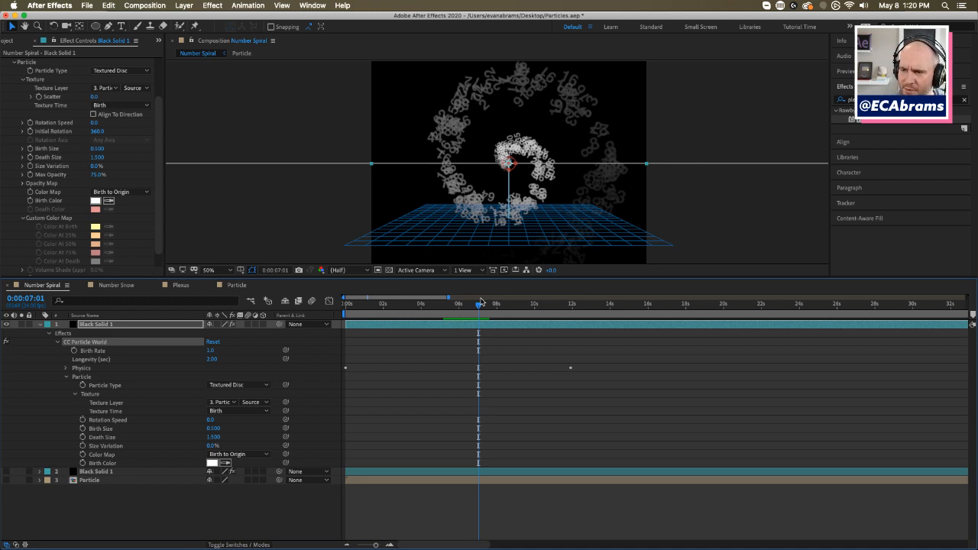
key("space")
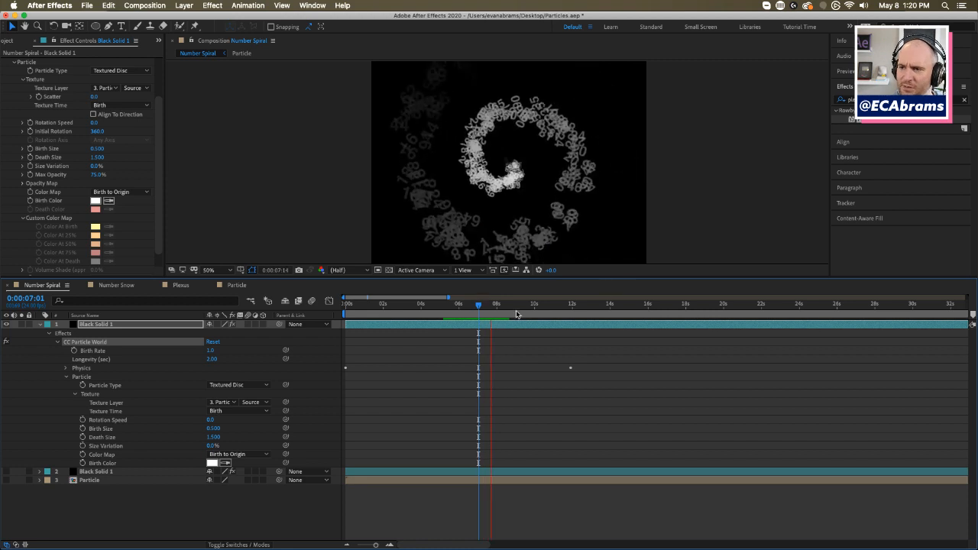
left_click_drag(519, 313, 467, 304)
scroll(19, 157, "up", 2)
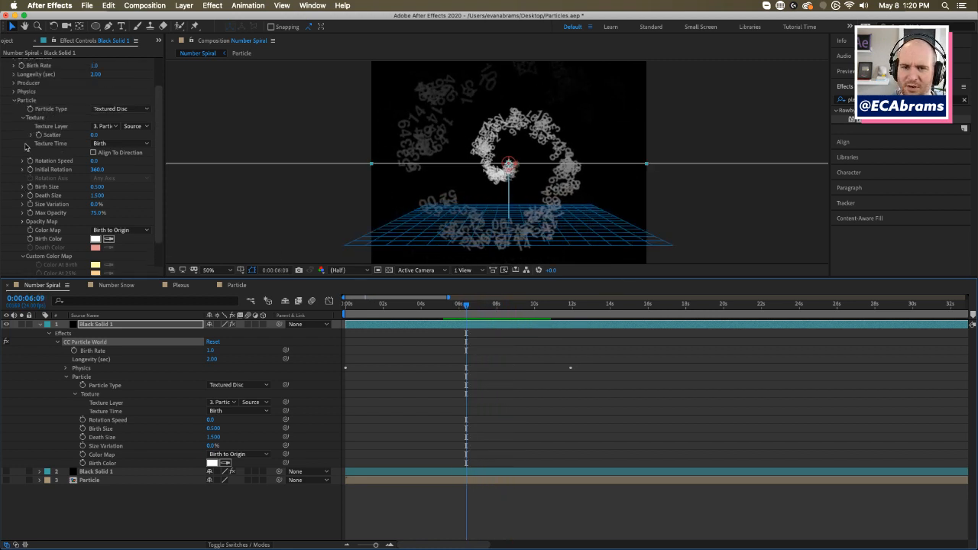
left_click(13, 100)
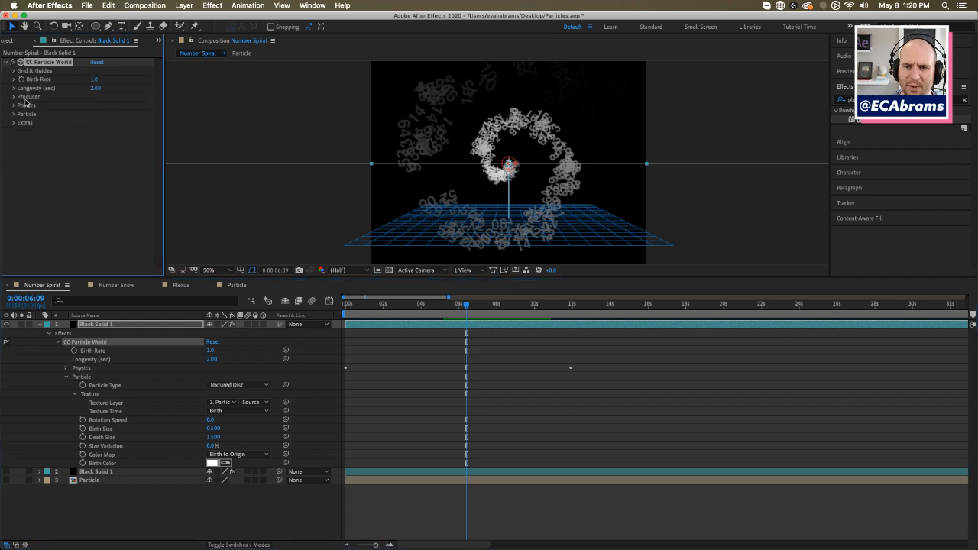
left_click(13, 114)
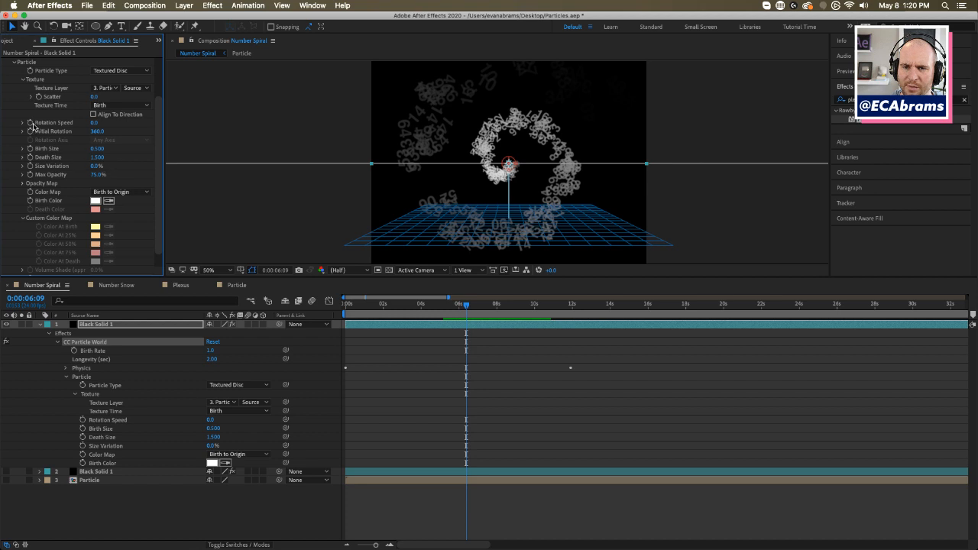
scroll(35, 128, "up", 2)
left_click(13, 96)
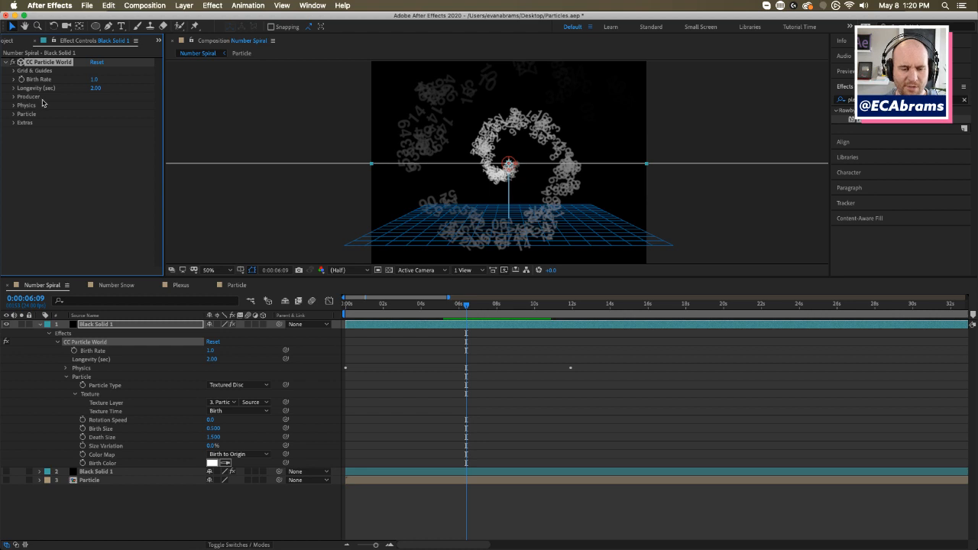
Step: Open the Number Snow composition, show its solid's CC Particle World settings, and preview the falling numbers from 0:00:01:01 to 0:00:14:21
left_click(121, 286)
left_click_drag(438, 306, 366, 305)
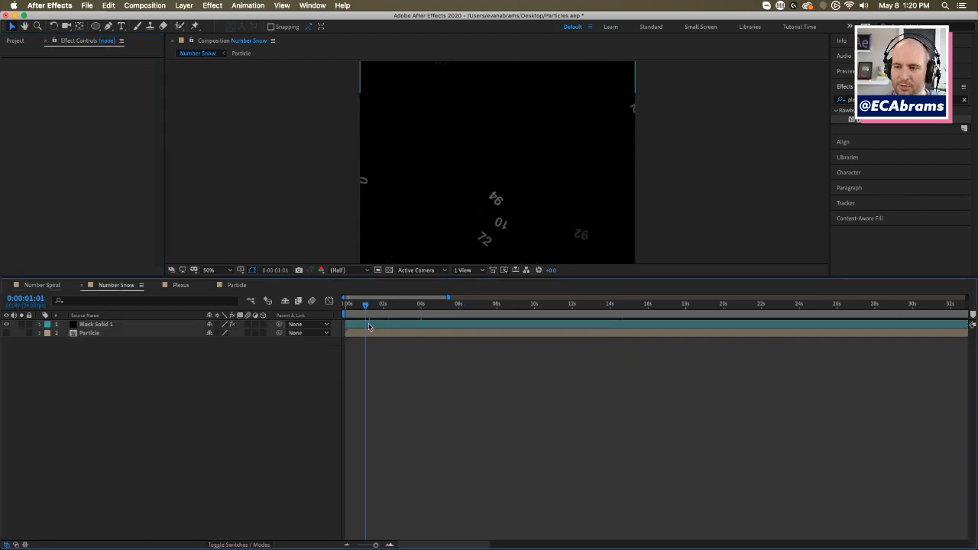
left_click(369, 327)
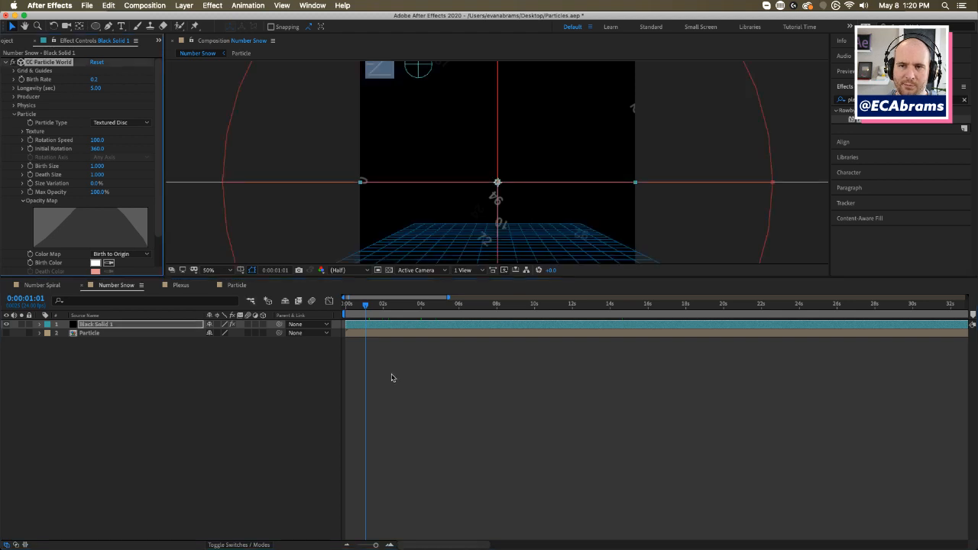
left_click(417, 373)
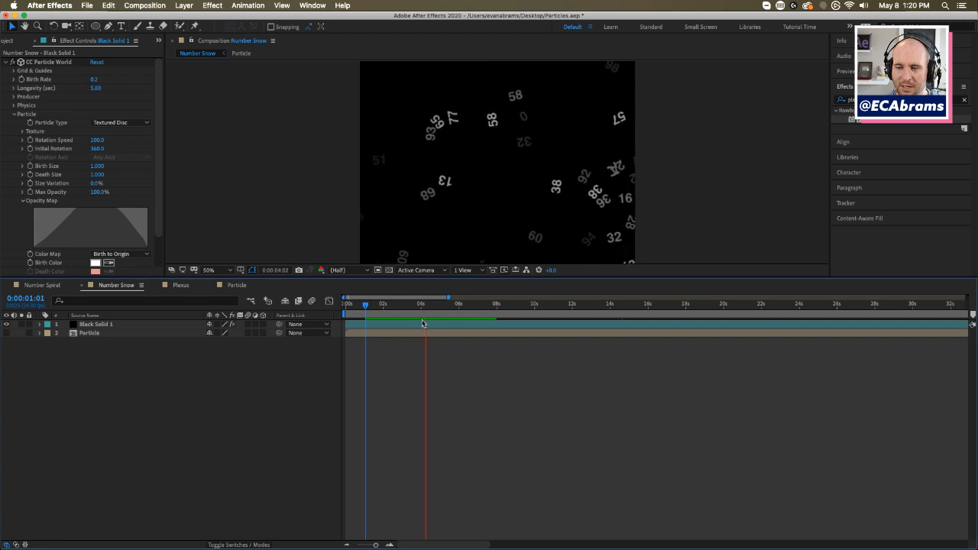
left_click(397, 305)
left_click_drag(405, 308, 634, 293)
Step: Examine the Number Snow solid's Physics settings, including Direction Axis animation, Velocity and Gravity
left_click(14, 114)
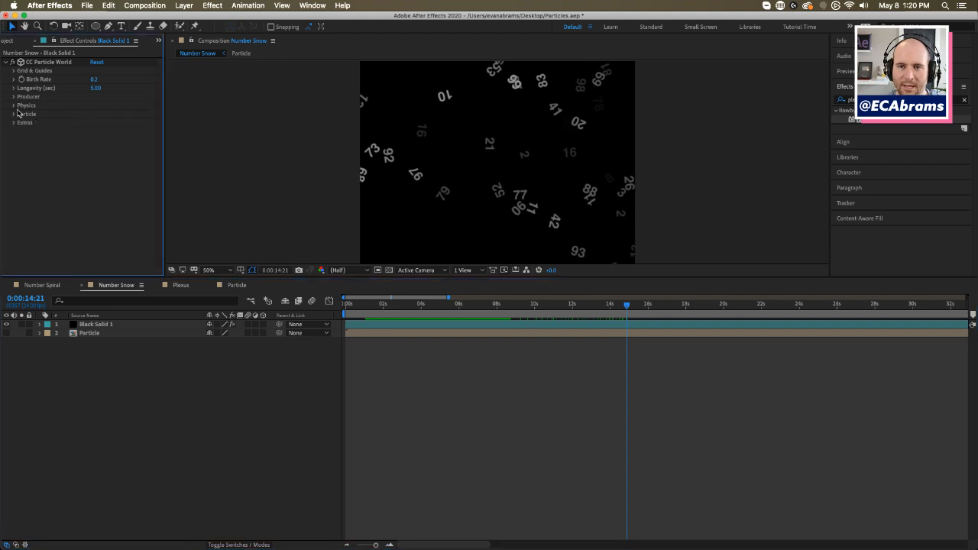
left_click(14, 106)
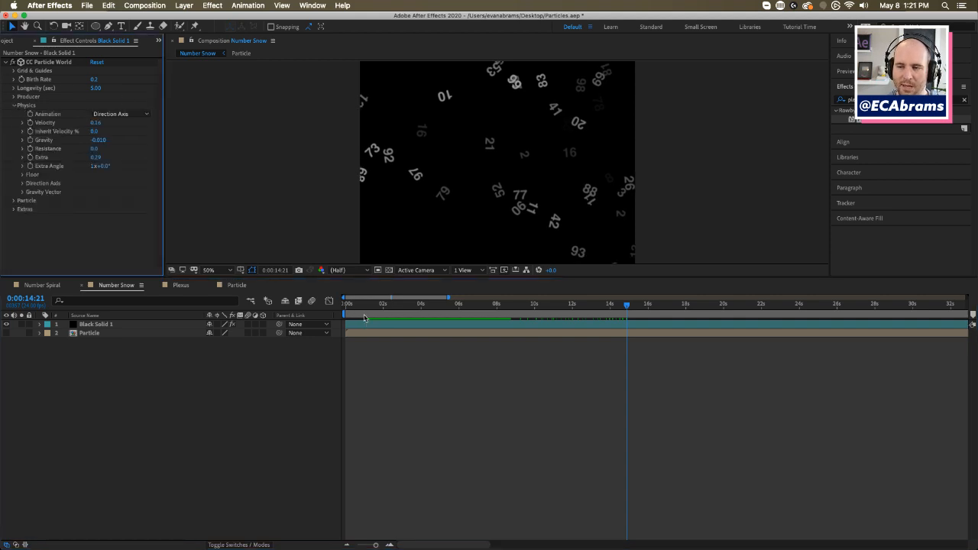
left_click(364, 324)
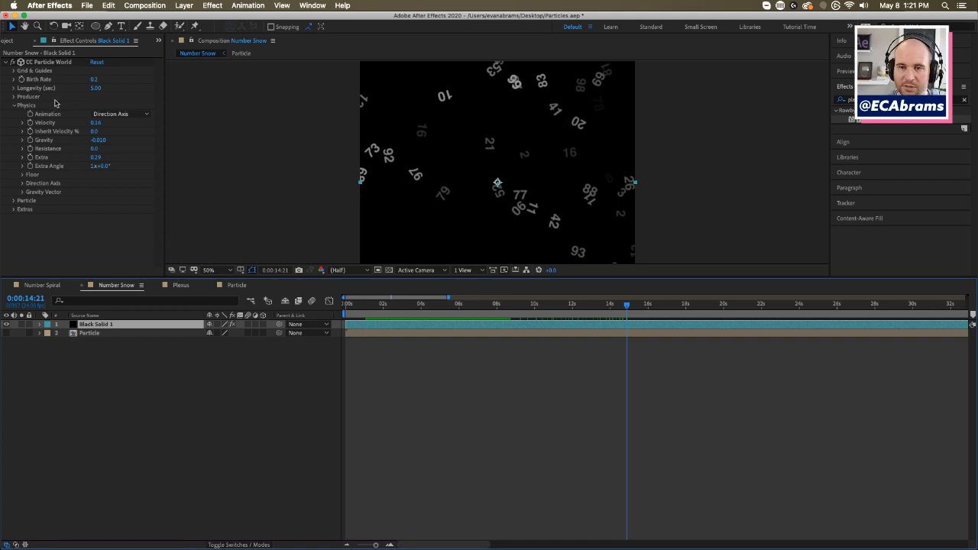
left_click(34, 109)
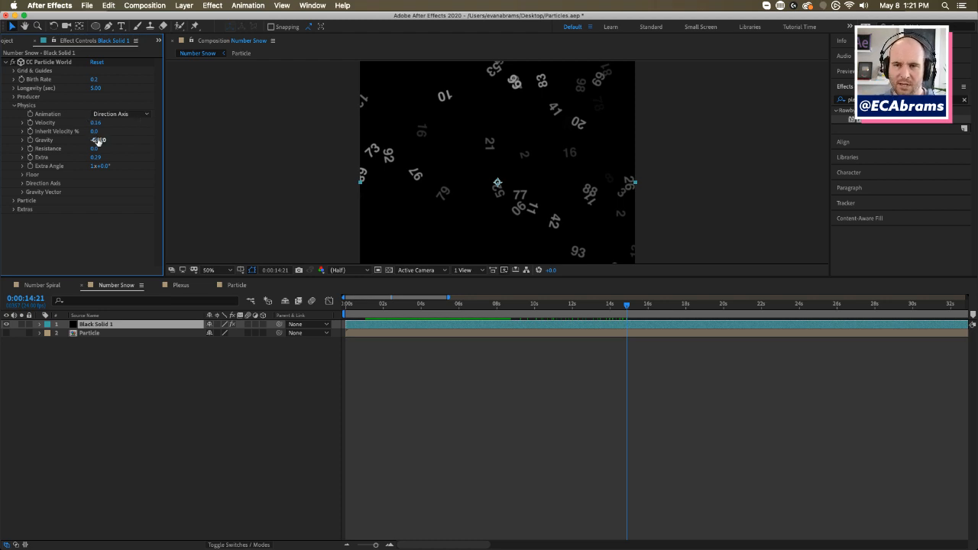
Step: Scrub and preview Number Snow up to 0:00:12:01, collapse its Physics settings, and go to 0:00:04:11
left_click(386, 305)
left_click_drag(386, 306, 554, 300)
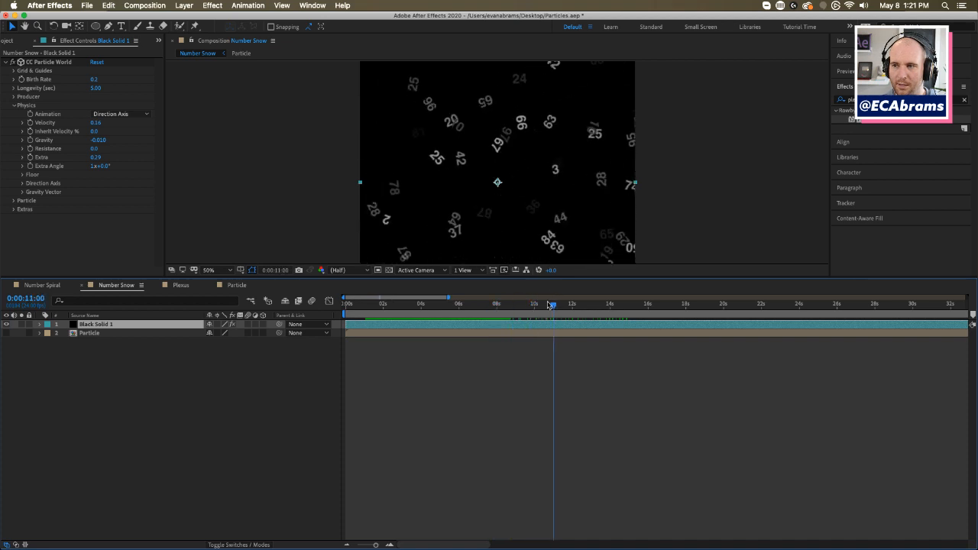
left_click(509, 353)
key("space")
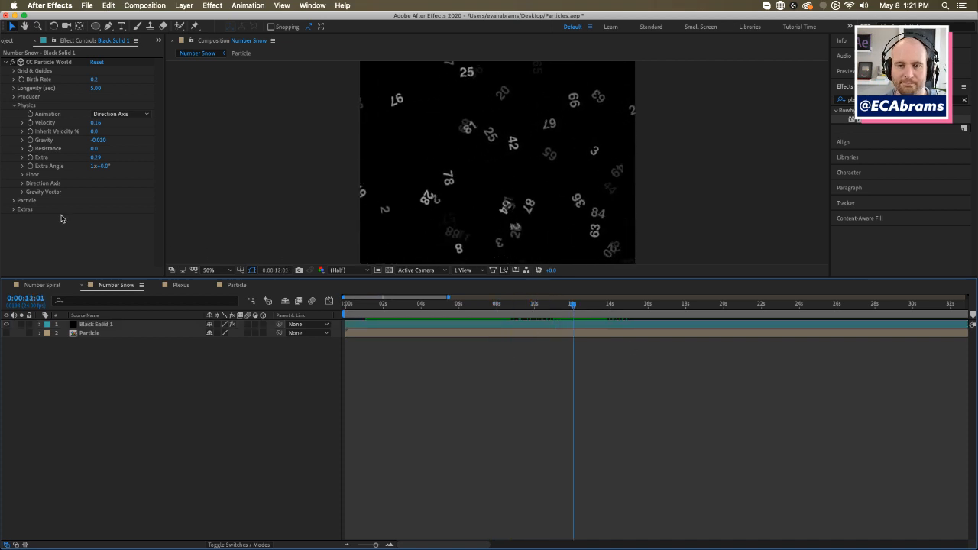
left_click(15, 105)
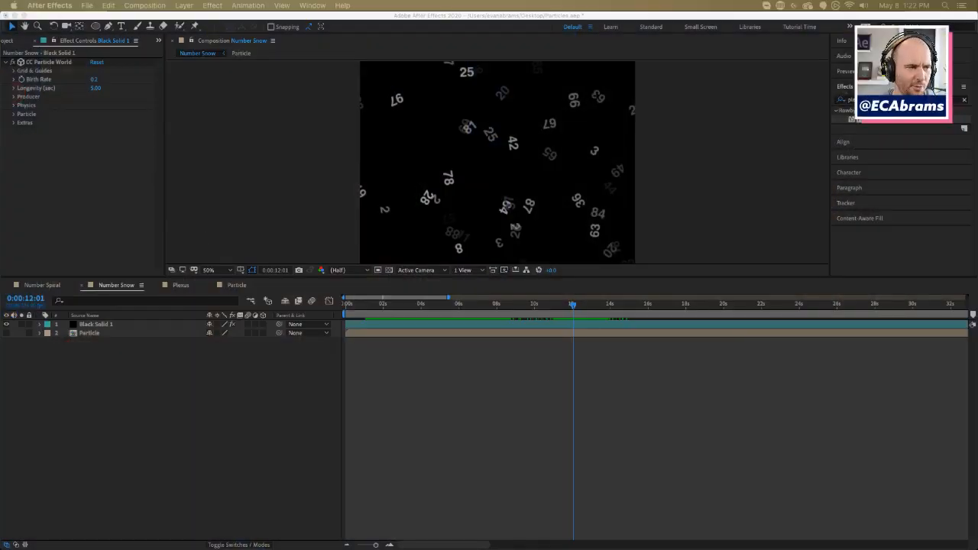
mouse_move(441, 313)
left_mouse_down()
mouse_move(418, 312)
mouse_move(429, 319)
left_mouse_up()
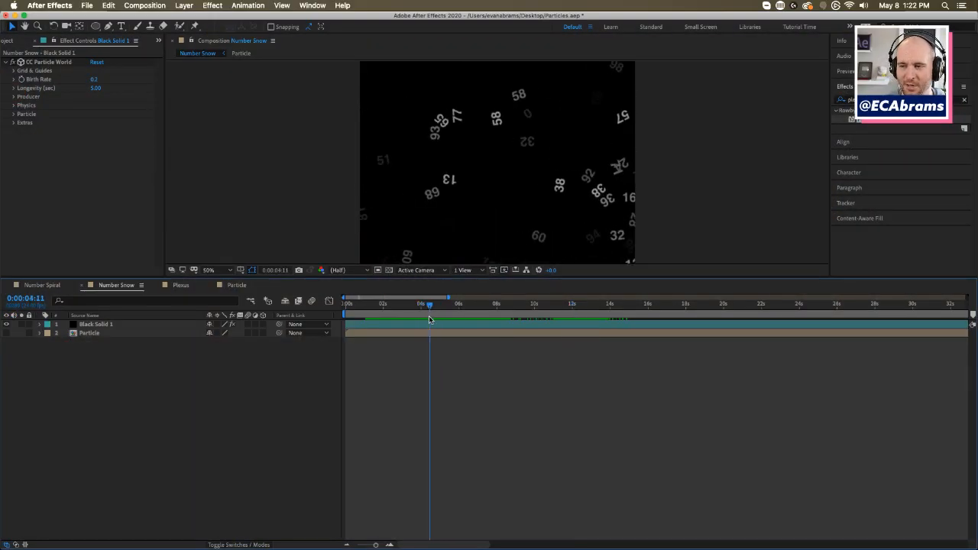
Step: Return to the Number Spiral composition, select the top solid, and go to 0:00:05:19
left_click(54, 285)
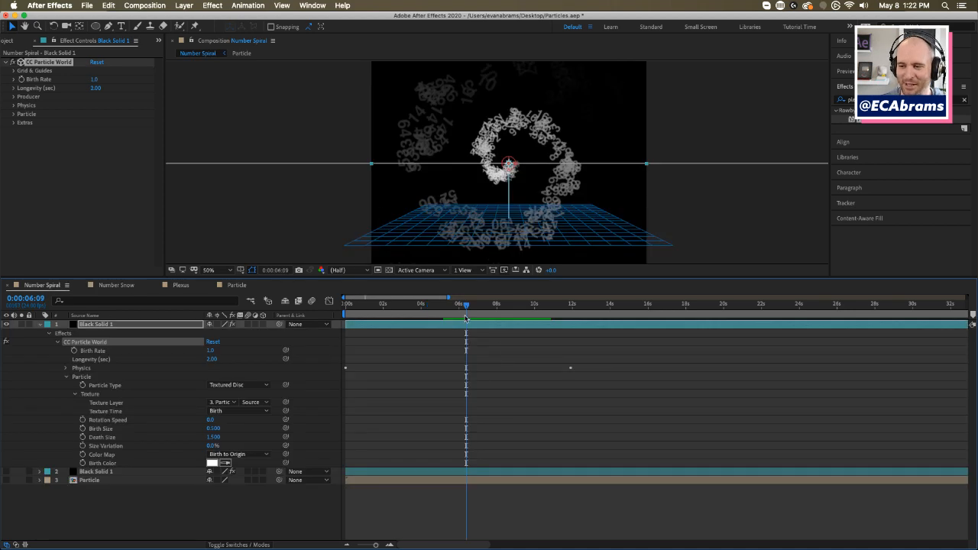
key("space")
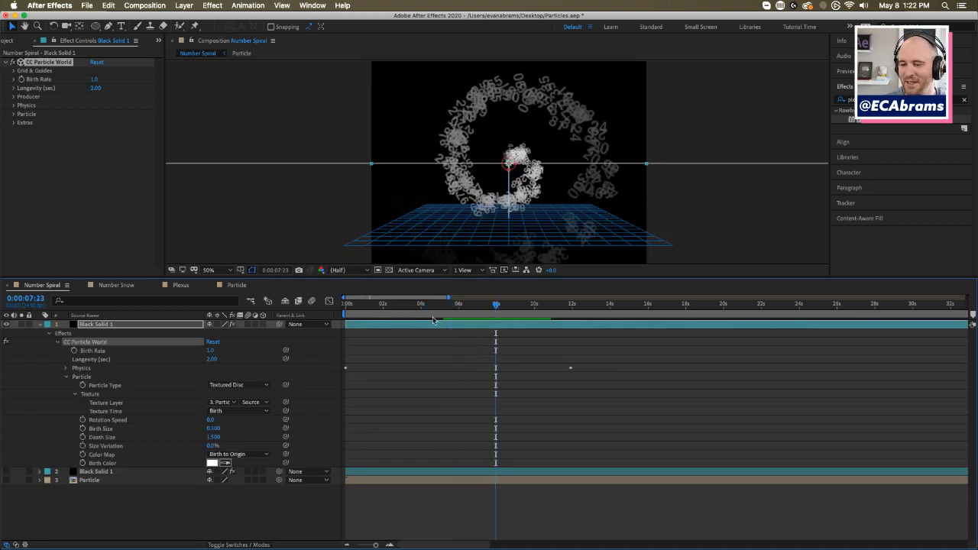
left_click(393, 323)
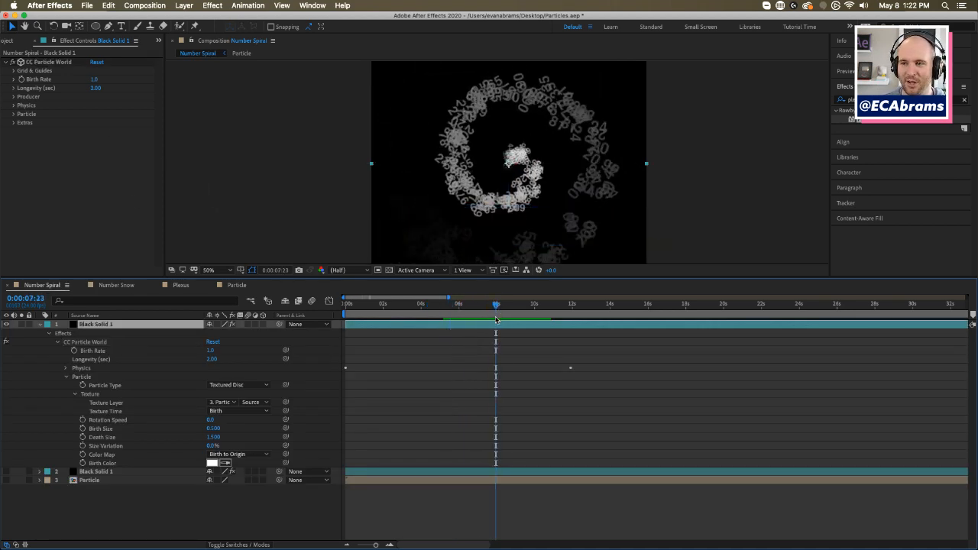
left_click_drag(496, 321, 456, 320)
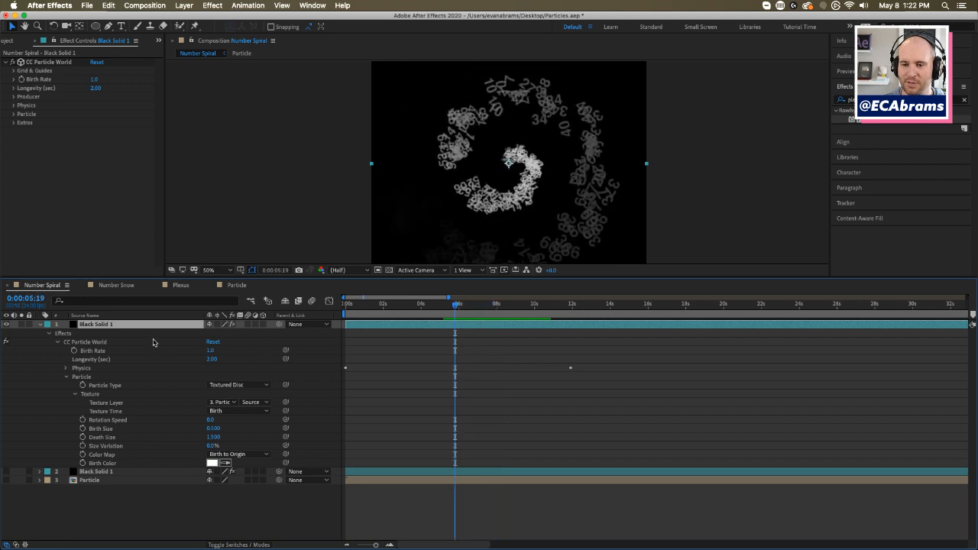
Step: Show the top solid's Opacity Map in the Particle settings and set its Color Map to Birth to Death
left_click(118, 361)
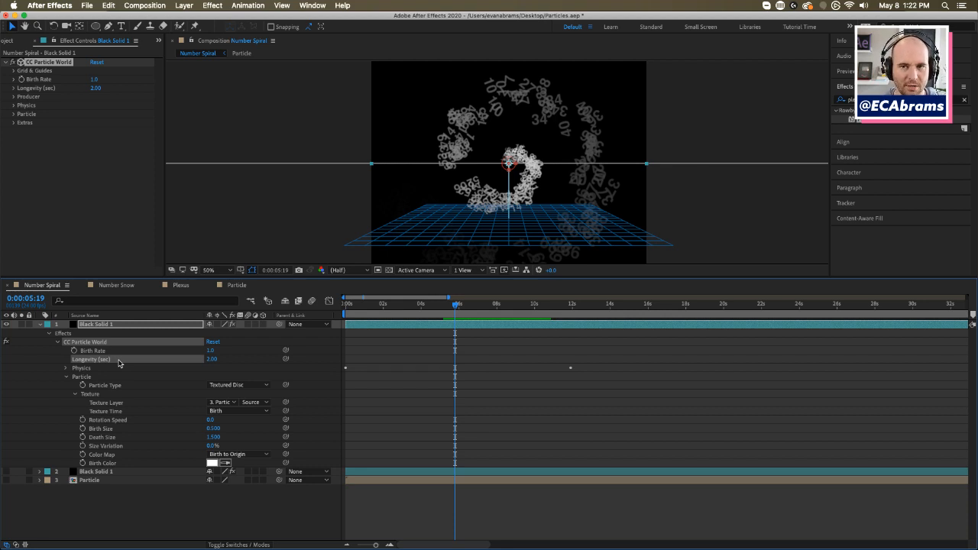
left_click(13, 114)
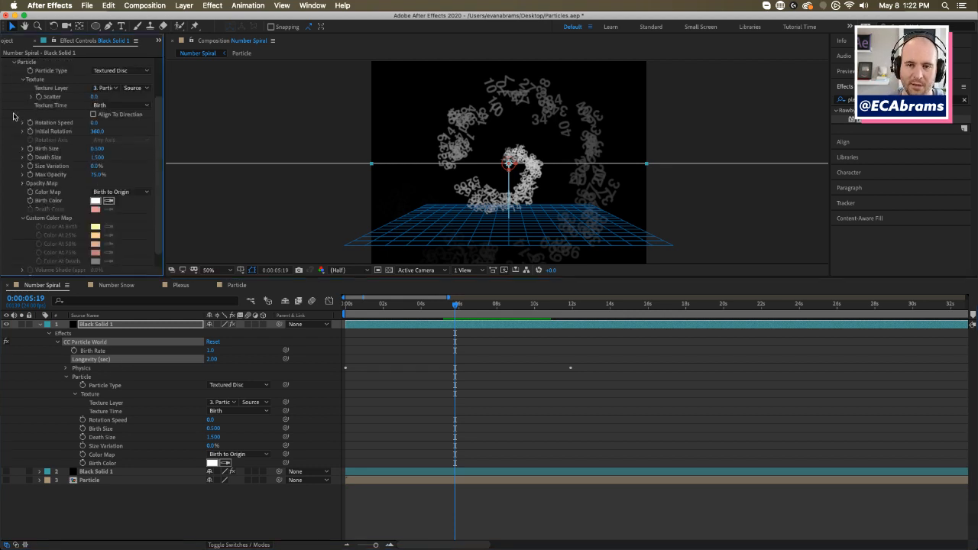
left_click(23, 183)
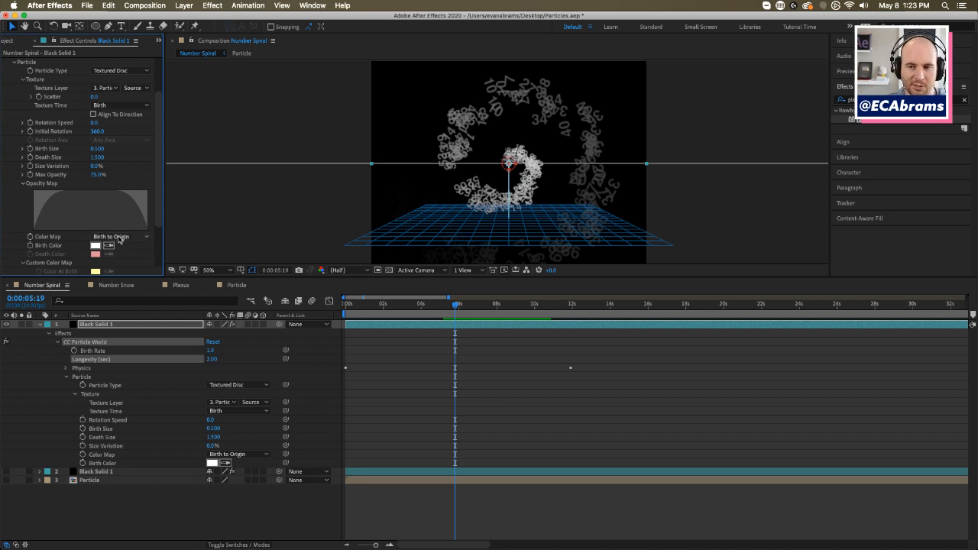
left_click(120, 238)
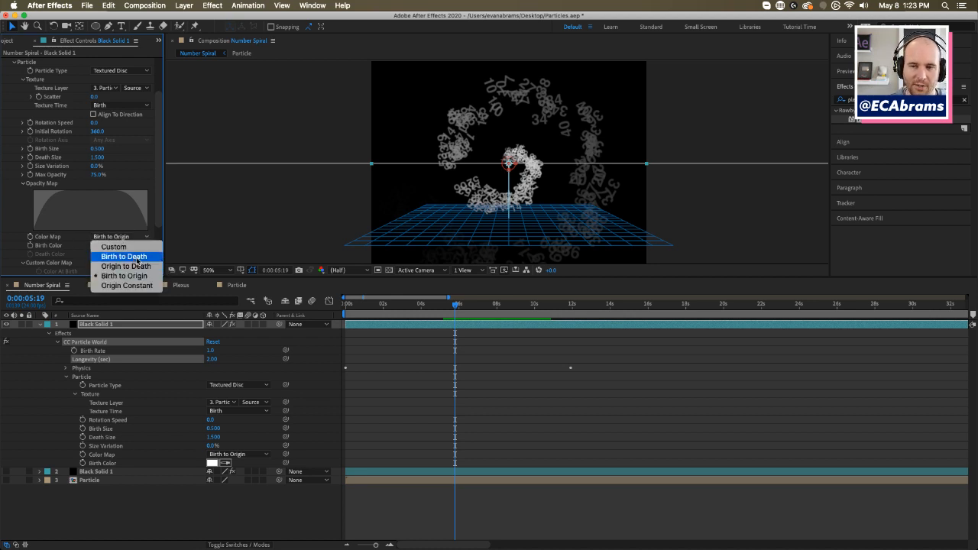
left_click(138, 259)
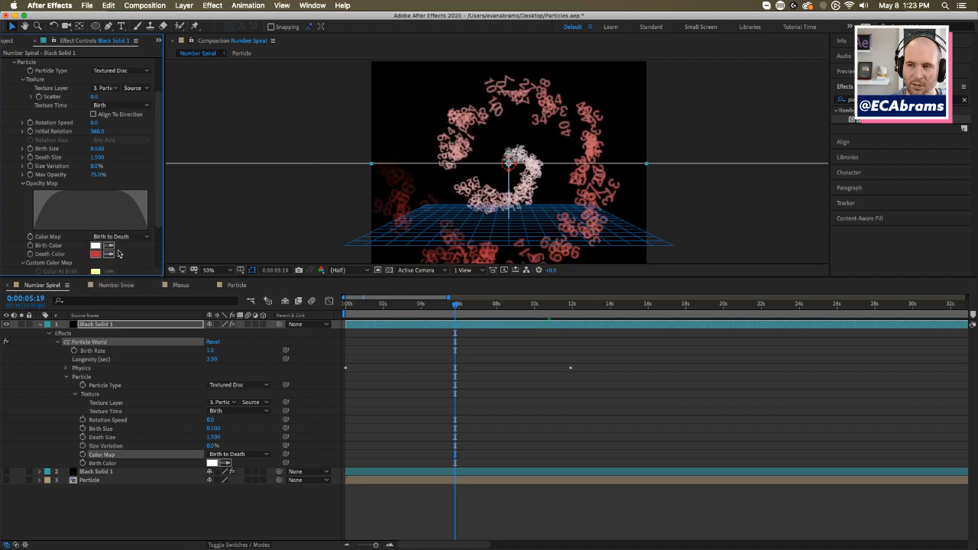
Step: Set the top solid's Birth Color to a fully saturated bright purple
left_click(96, 245)
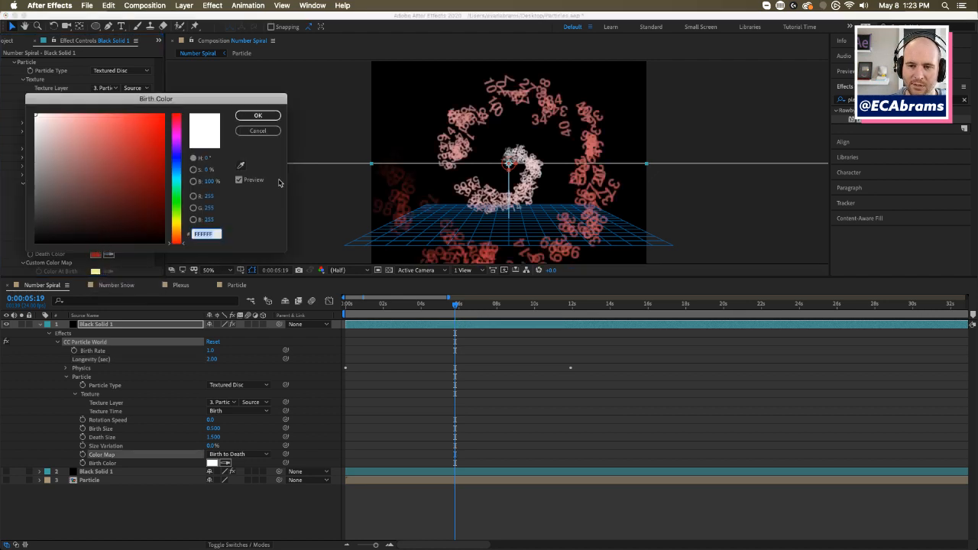
left_click_drag(179, 170, 177, 139)
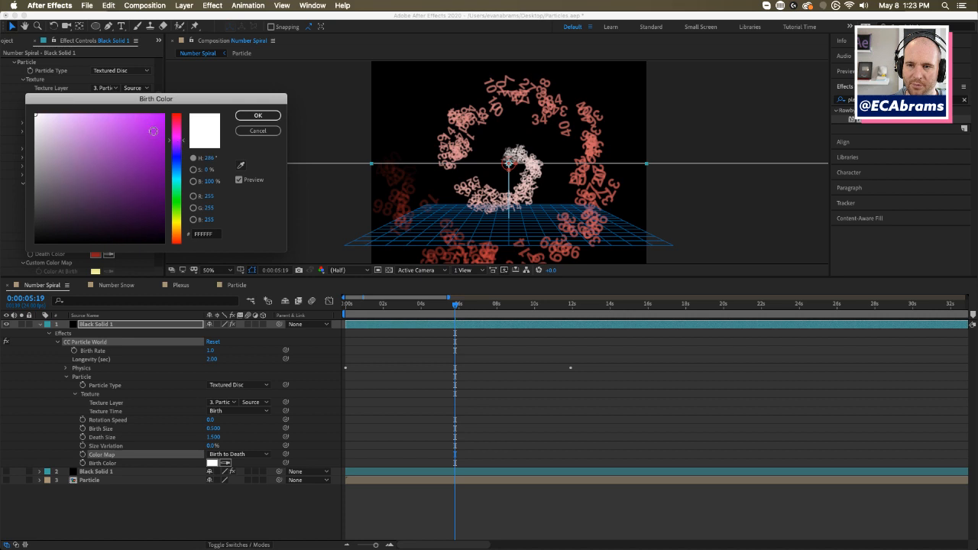
left_click(164, 115)
left_click(257, 115)
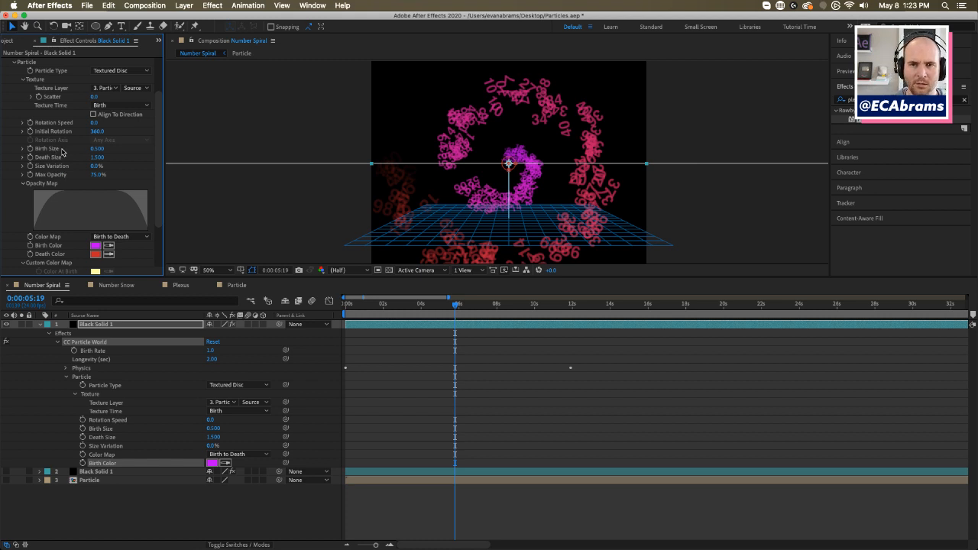
Step: Inspect the top solid's Birth Size setting and reselect the top Black Solid 1 layer
left_click(96, 148)
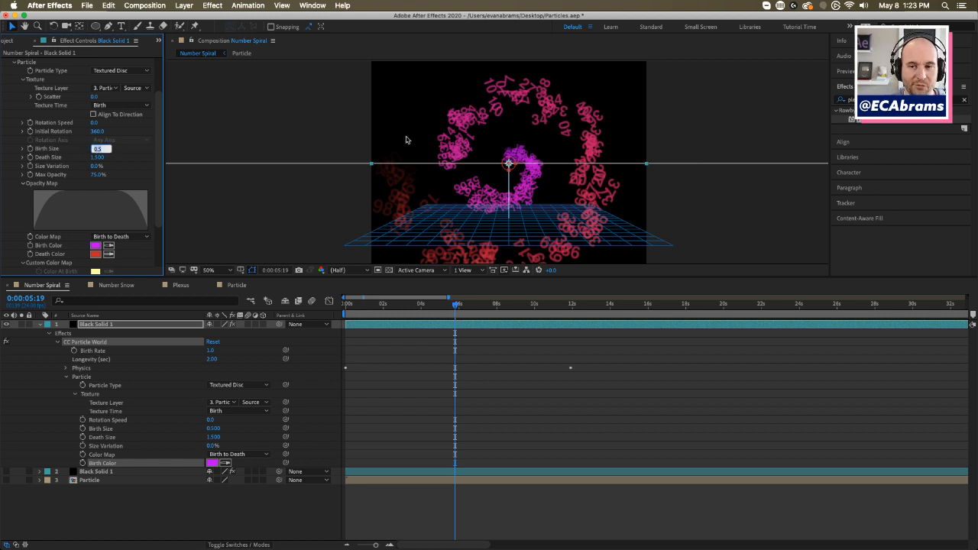
left_click(63, 150)
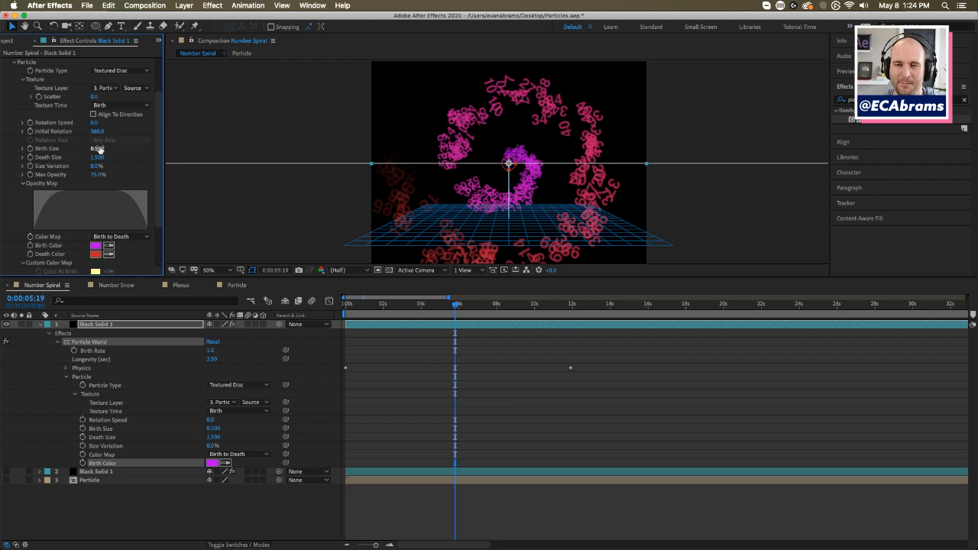
left_click(105, 481)
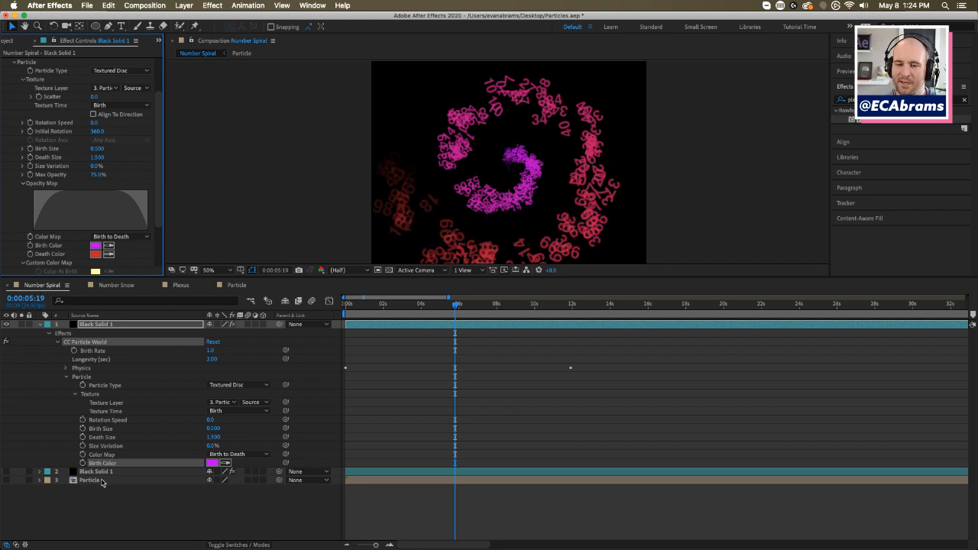
left_click(148, 324)
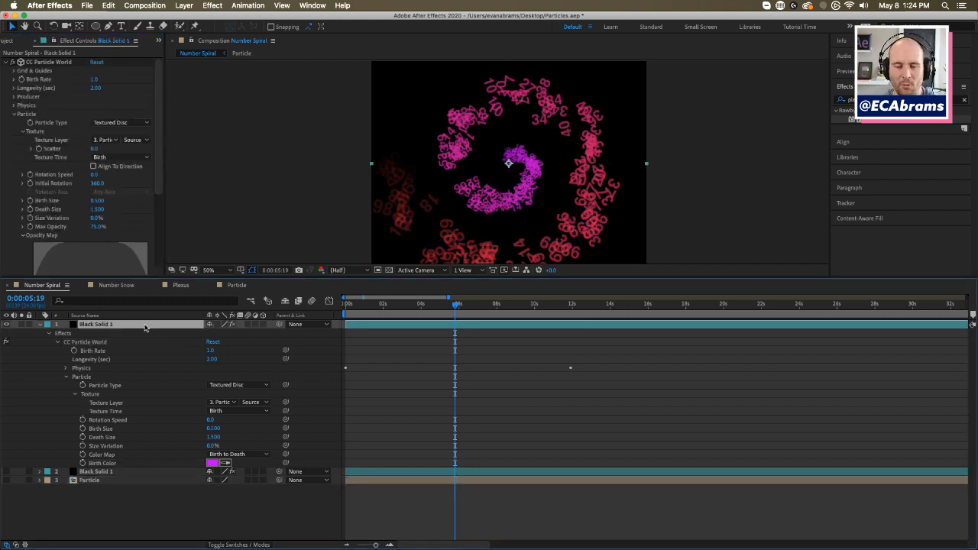
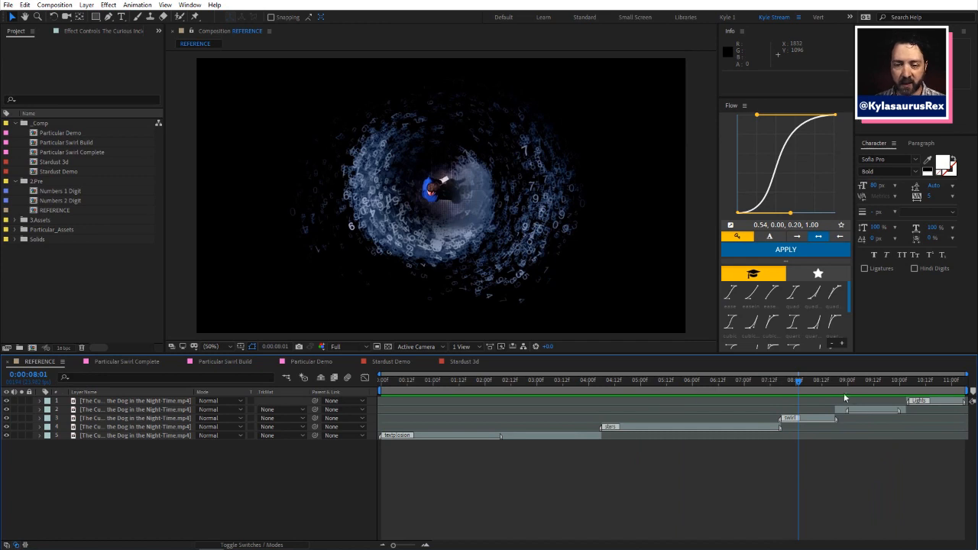
Step: Scrub the REFERENCE composition's swirl to 0:00:08:05, and preview the Particular Swirl Complete composition with the playhead at 0:00:04:10
mouse_move(808, 388)
left_mouse_down()
mouse_move(793, 383)
mouse_move(806, 386)
left_mouse_up()
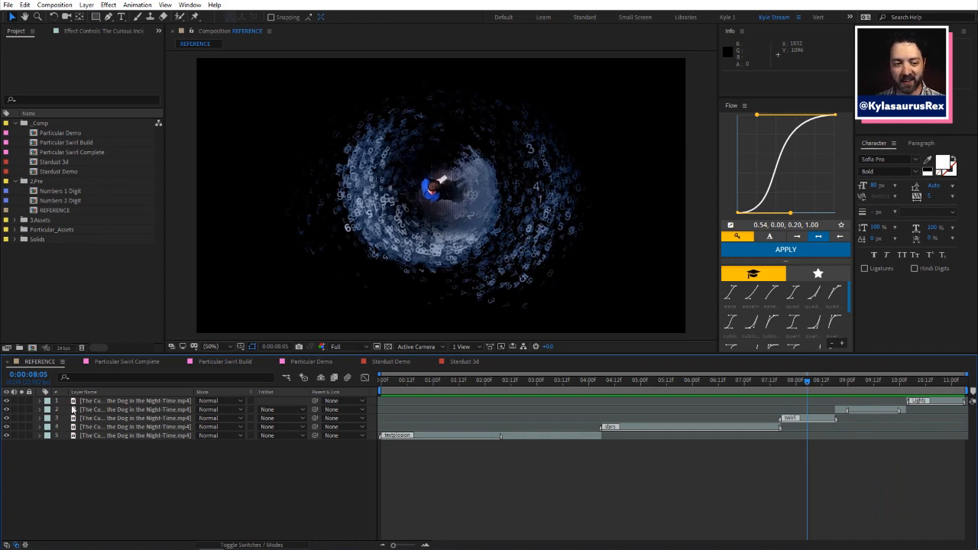
left_click(130, 361)
left_click_drag(456, 384, 446, 384)
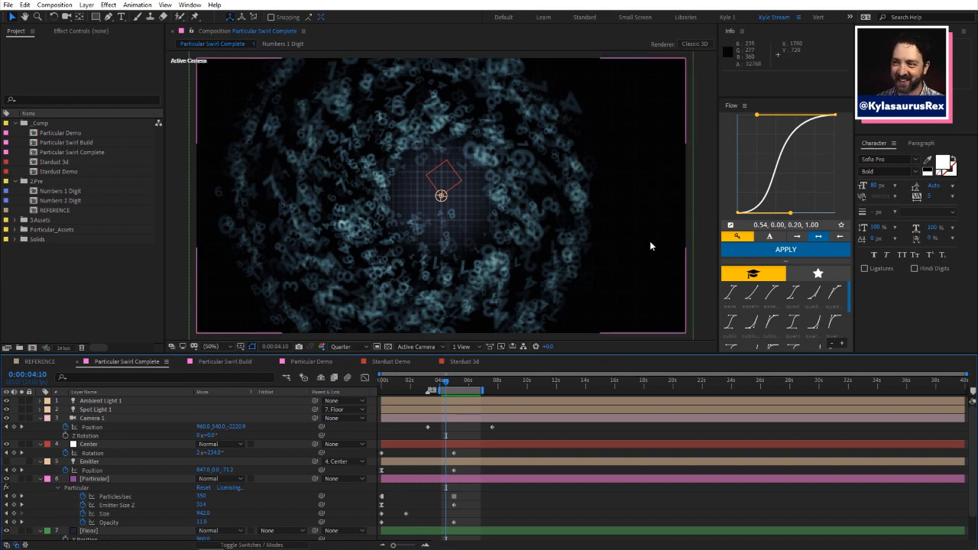
key("space")
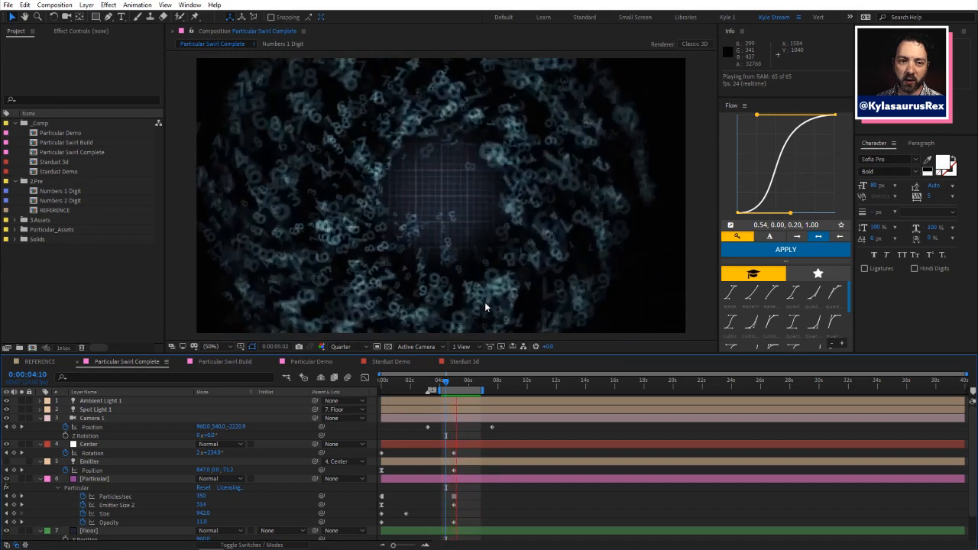
key("space")
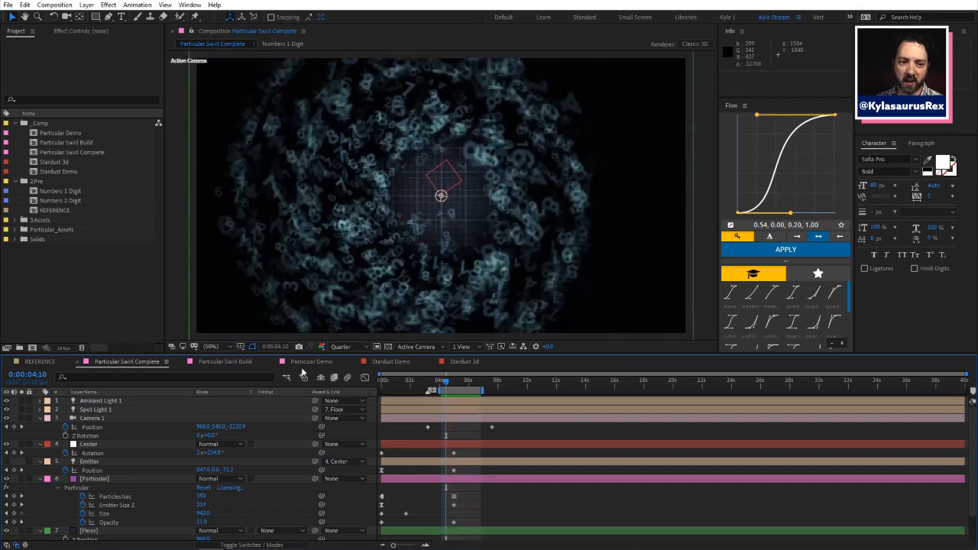
Step: In the Particular Swirl Build composition, show and solo the Floor layer and examine its grid and effect settings
left_click(225, 361)
left_click(90, 479)
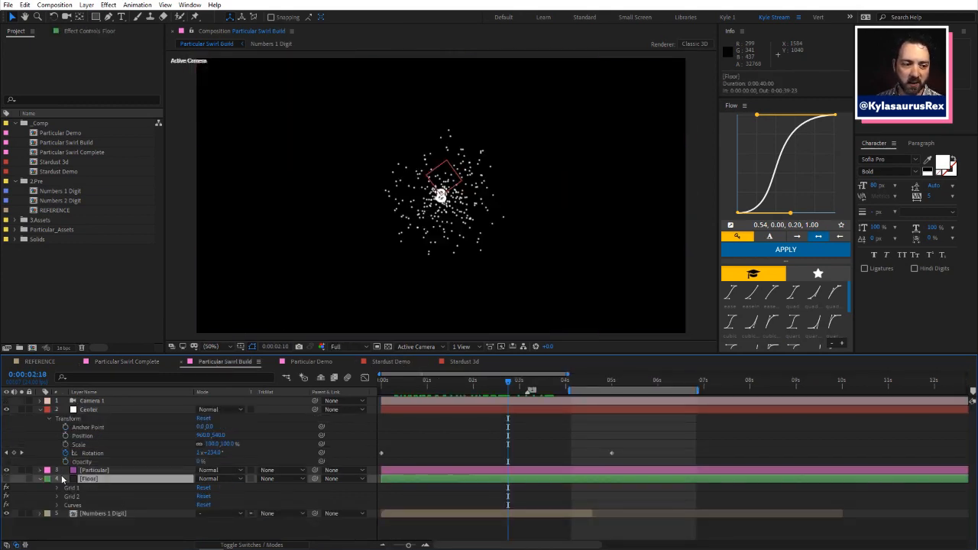
left_click(6, 478)
left_click(21, 479)
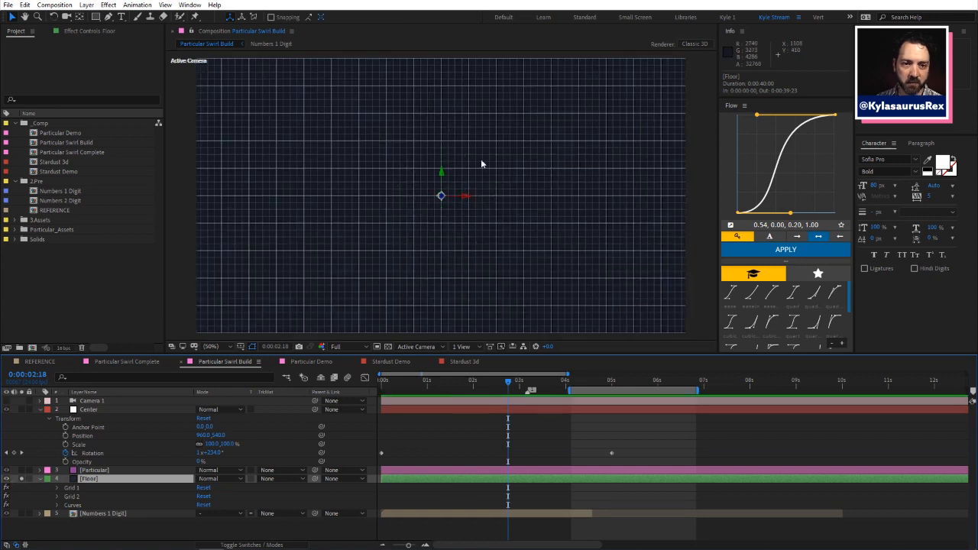
left_click(95, 31)
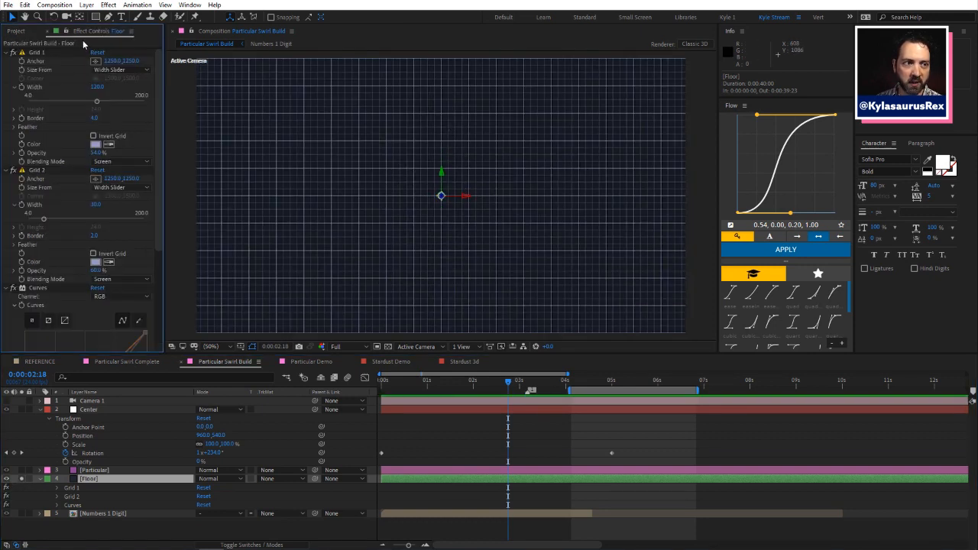
scroll(483, 190, "down", 4)
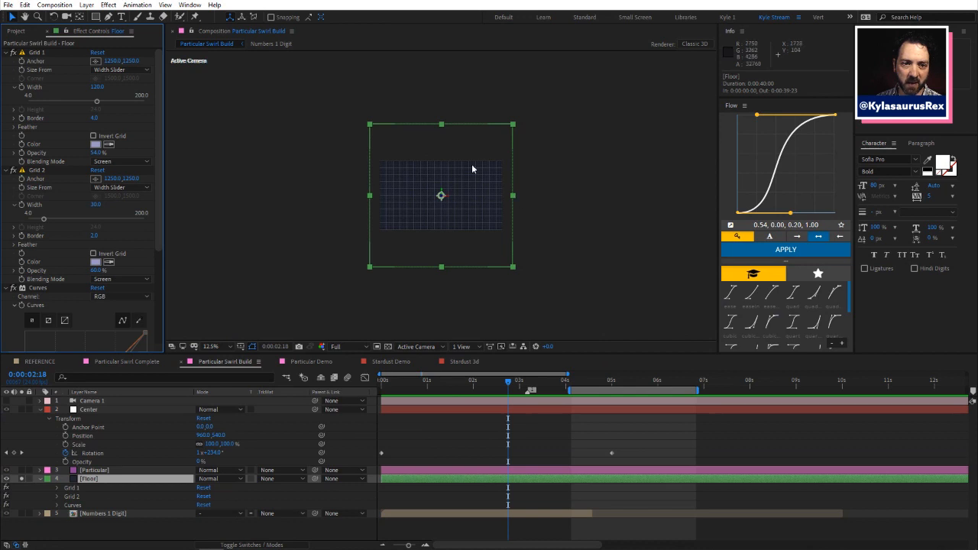
scroll(465, 200, "up", 4)
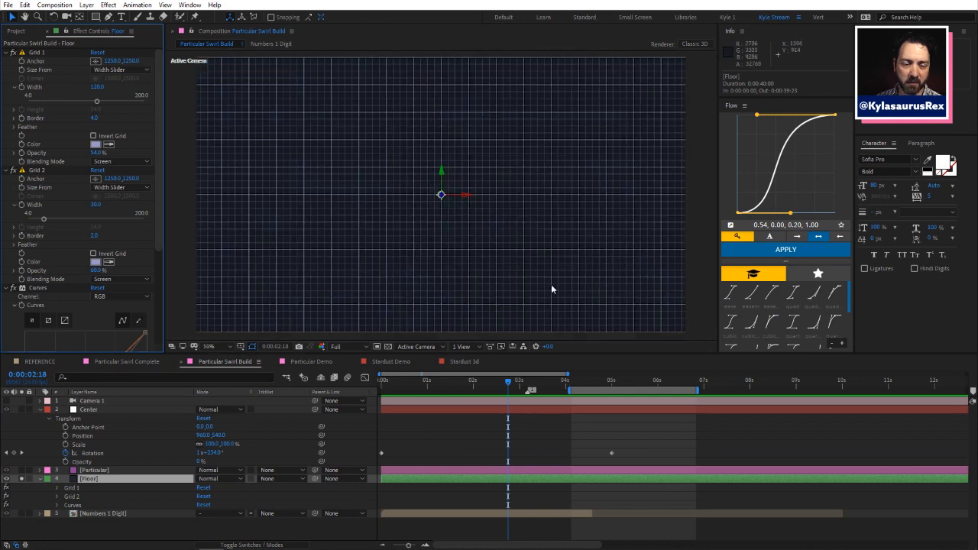
scroll(382, 206, "down", 4)
scroll(410, 211, "up", 4)
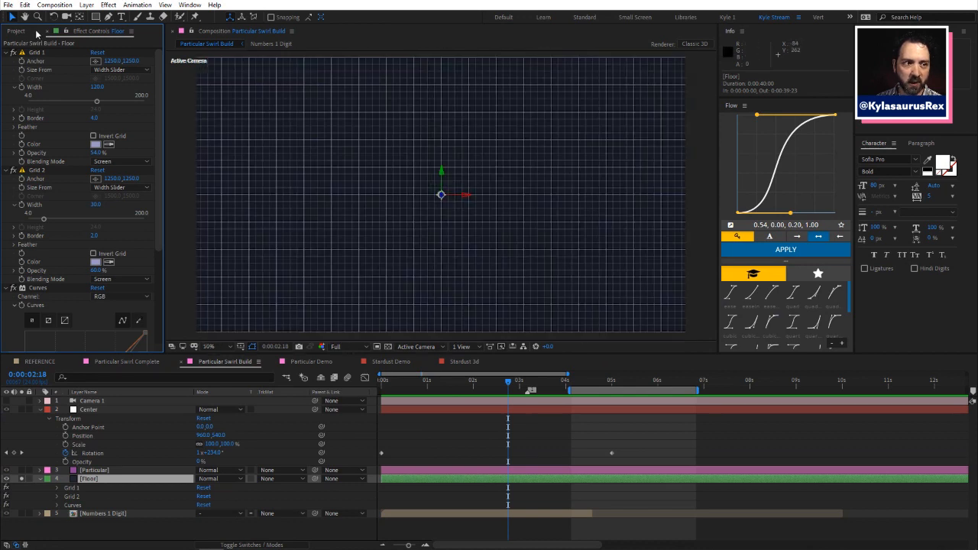
Step: Compare the Floor with its Grid 2 and Curves effects off and back on, and hide the layer again
left_click(33, 52)
left_click(13, 52)
left_click(13, 60)
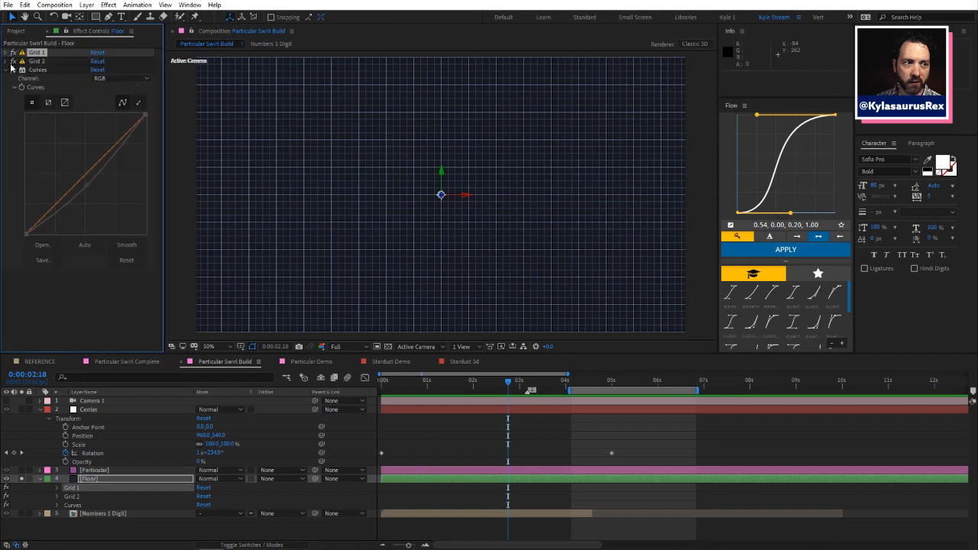
left_click(11, 69)
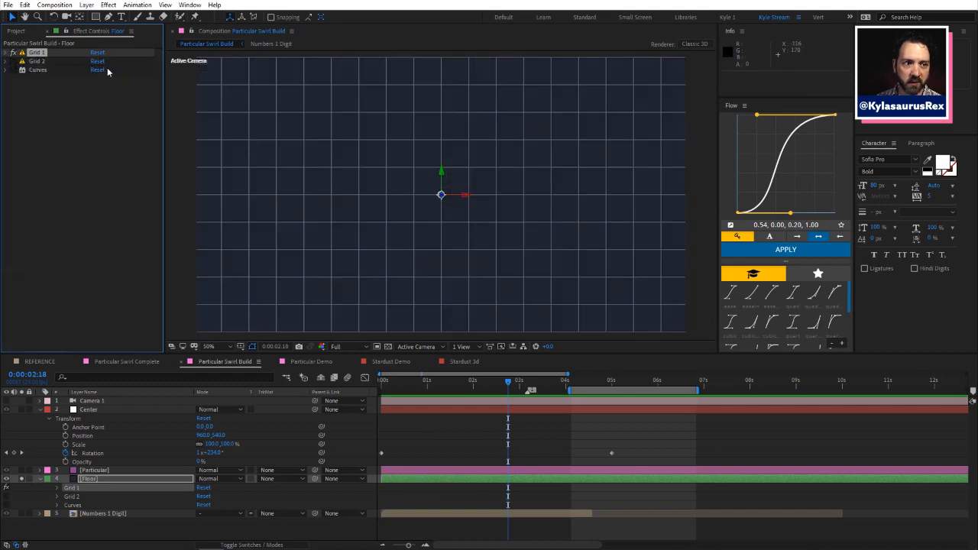
left_click(13, 61)
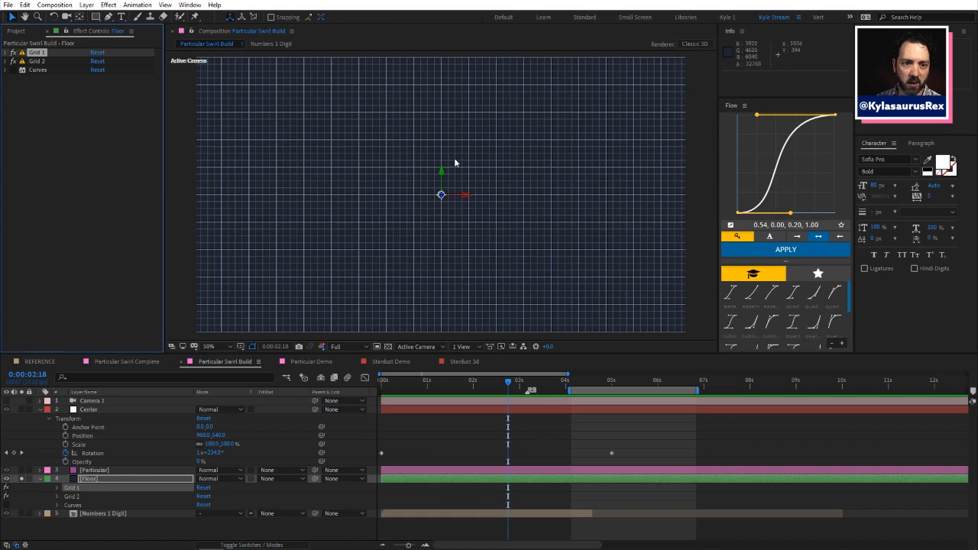
left_click(13, 69)
left_click(7, 478)
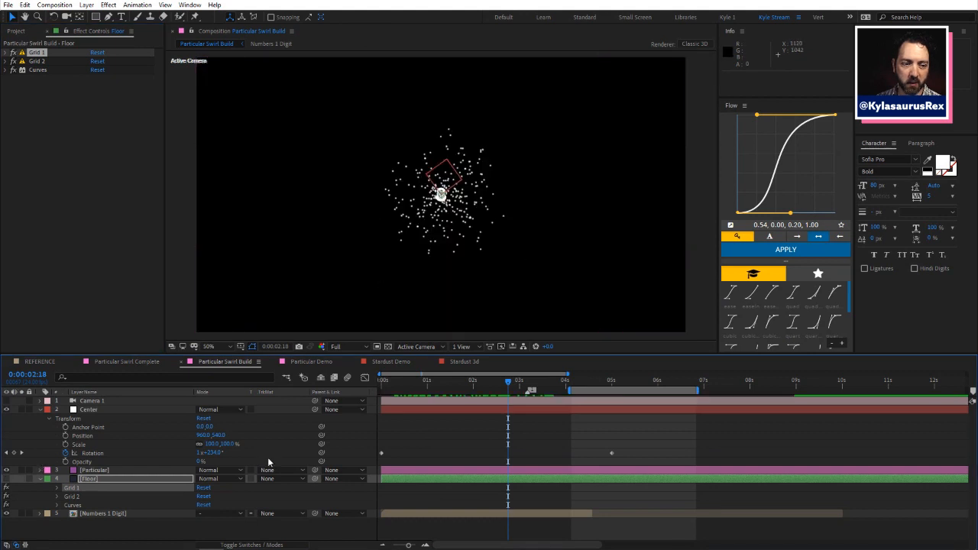
Step: Select the Particular layer, go to 0:00:04:13, and look over its Trapcode Particular settings
left_click(104, 470)
left_click_drag(505, 385, 551, 380)
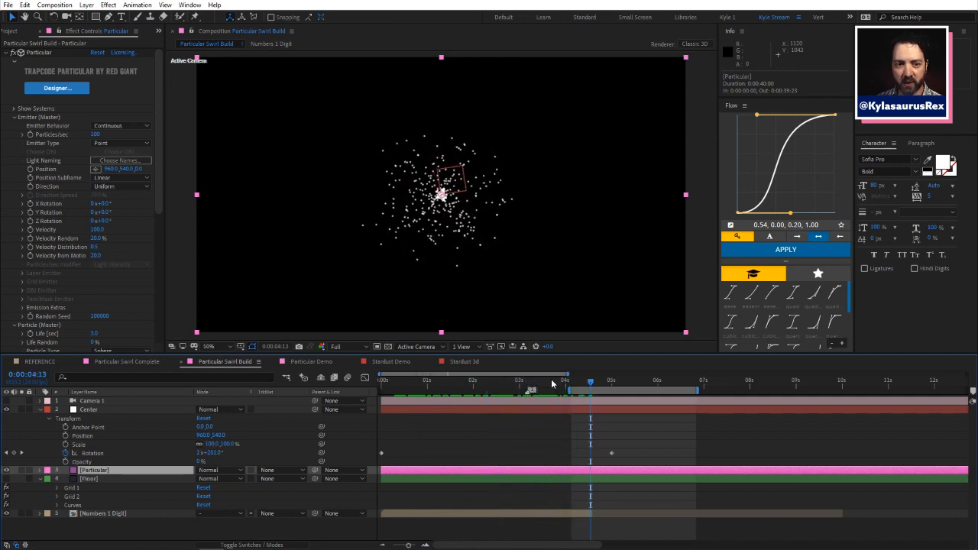
mouse_move(159, 86)
left_mouse_down()
mouse_move(185, 267)
mouse_move(167, 83)
left_mouse_up()
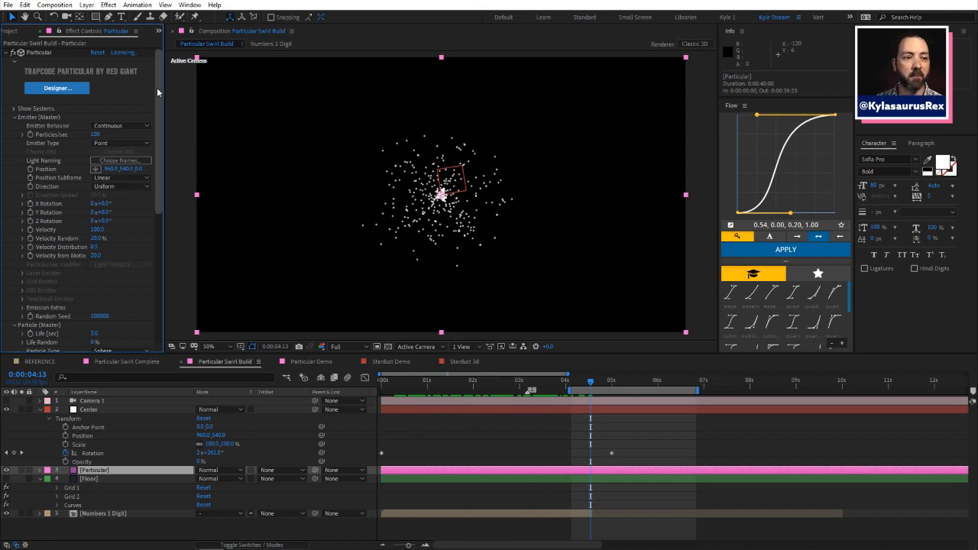
scroll(156, 92, "down", 2)
scroll(159, 99, "up", 2)
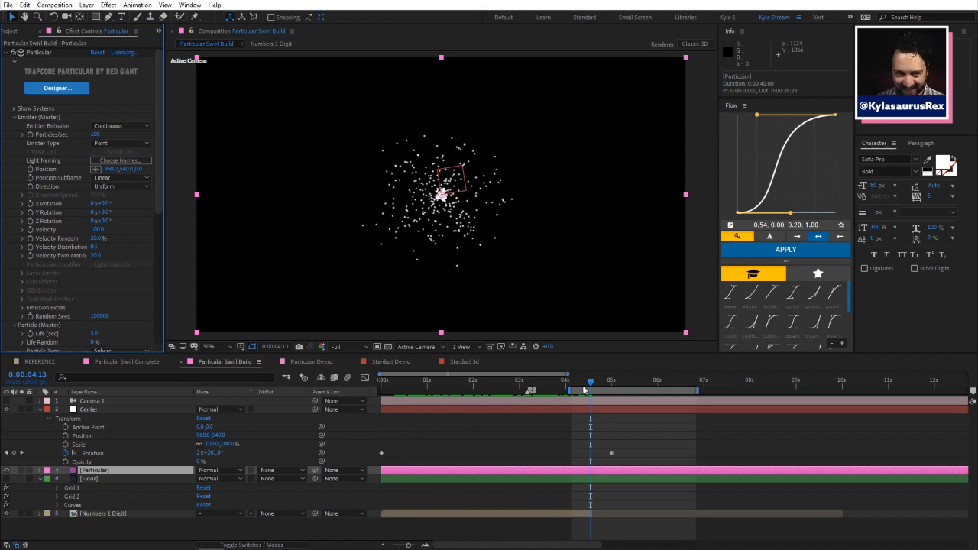
Step: Collapse Particular's setting groups for an overview and expand only the Emitter (Master) group
left_click(14, 117)
left_click(14, 125)
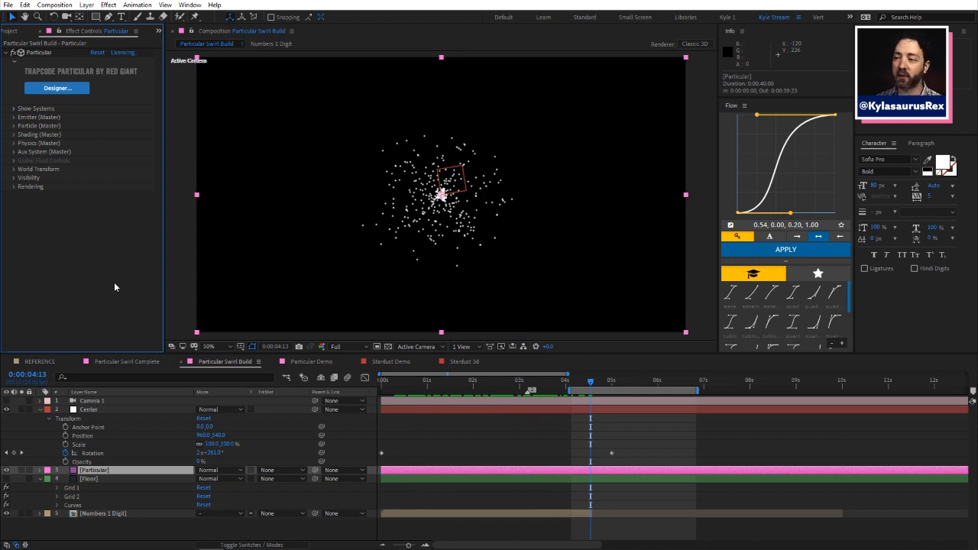
left_click(14, 117)
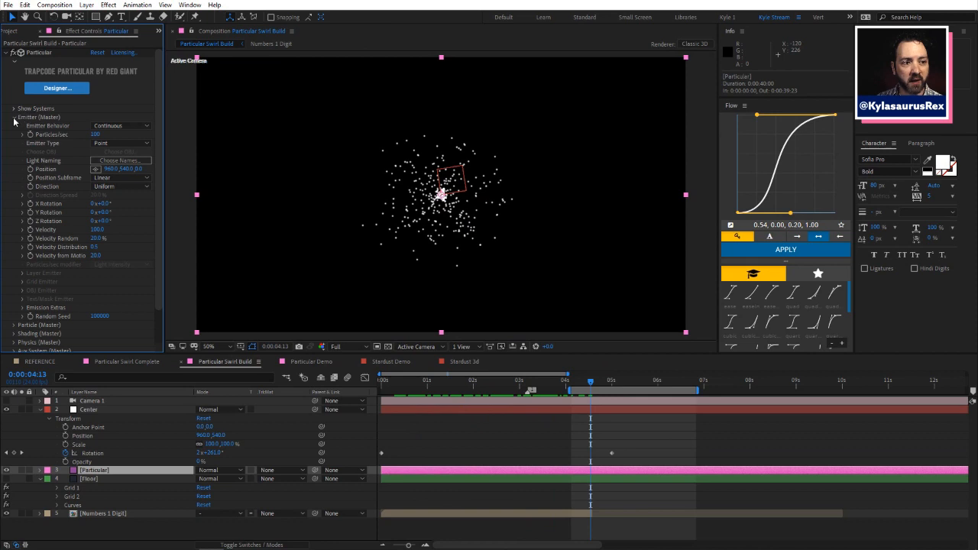
left_click(14, 117)
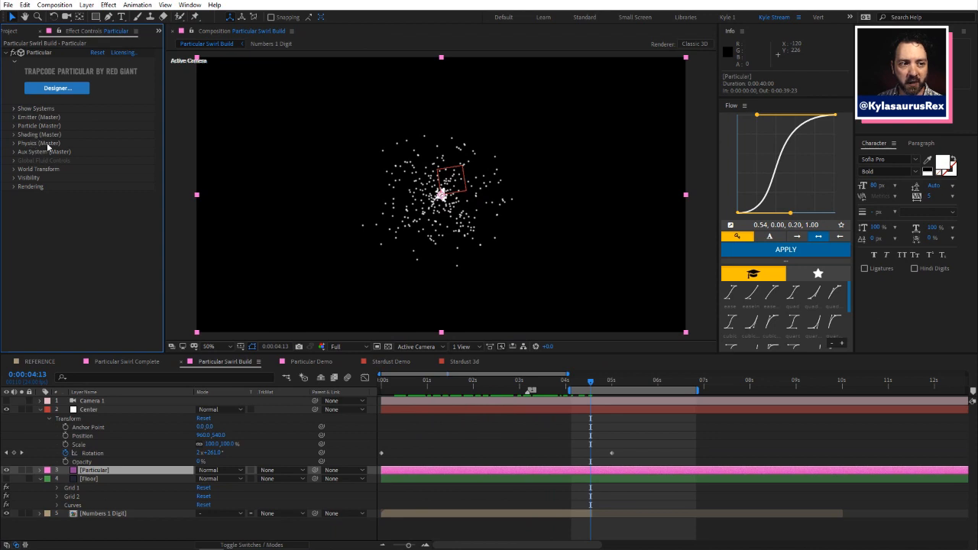
left_click(15, 117)
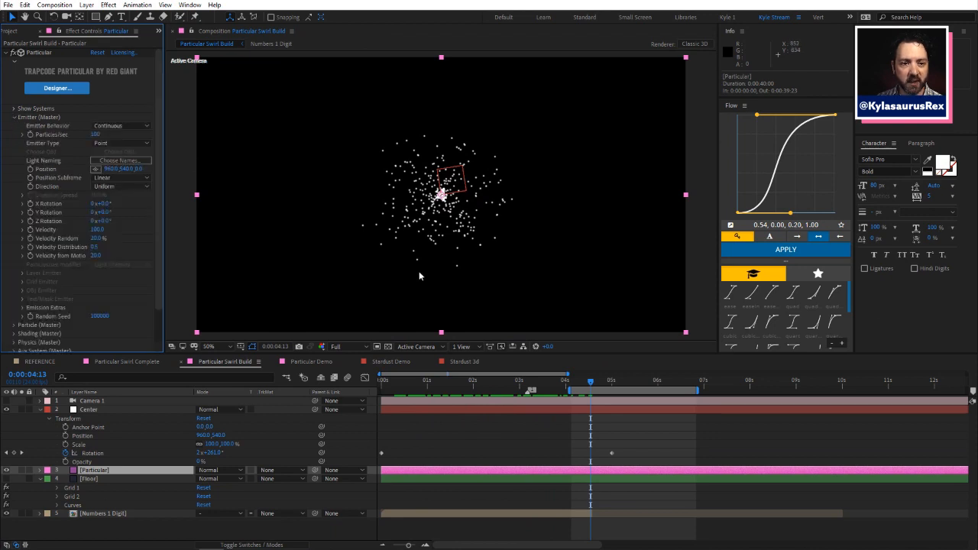
Step: Hide the Particular layer and review the Center null's rotation animation, returning to 0:00:00:00
left_click(119, 410)
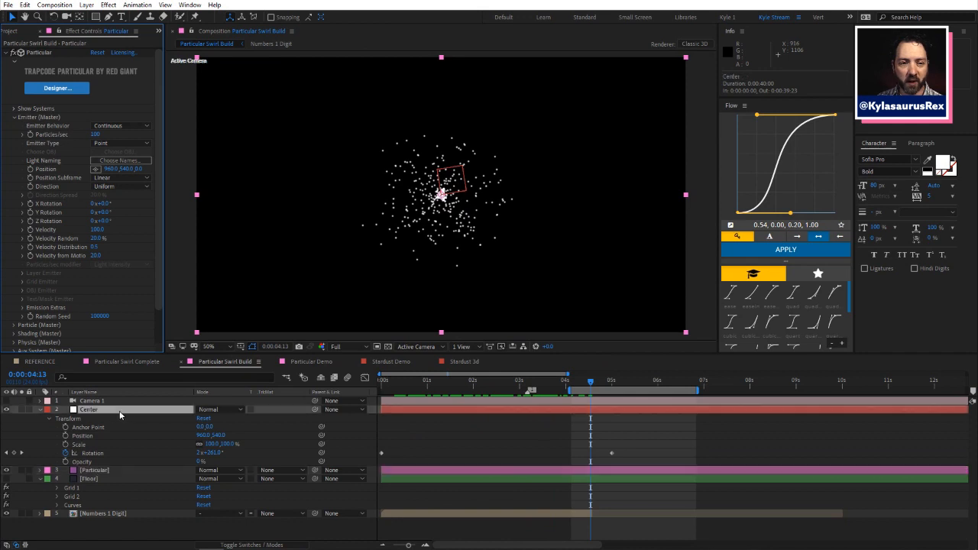
left_click_drag(591, 388, 465, 371)
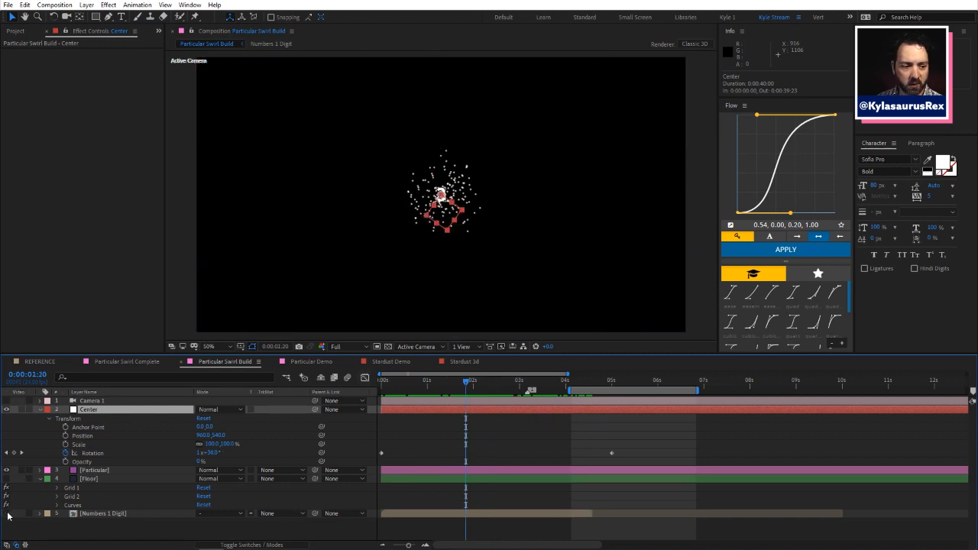
left_click(6, 470)
key("space")
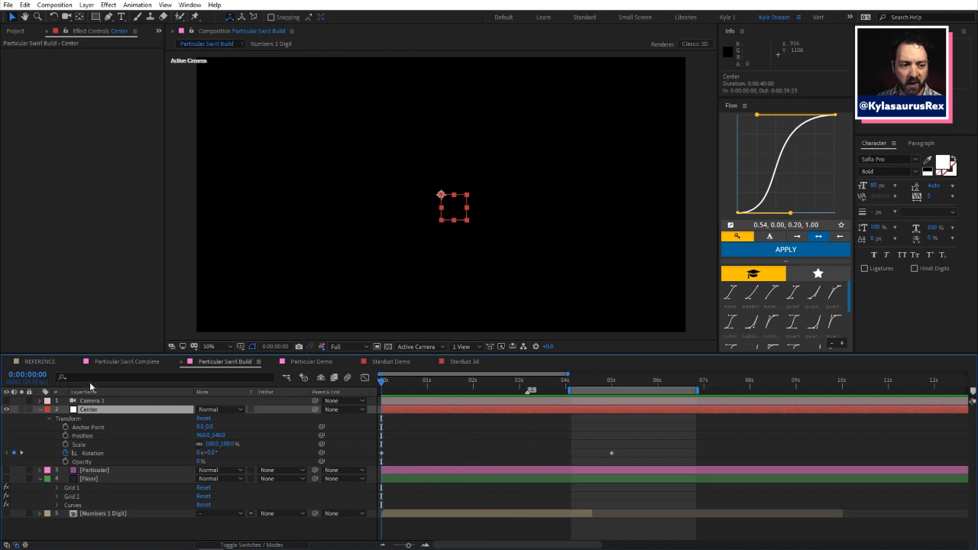
Step: Create a point light named Emitter above the Particular layer
left_click(108, 472)
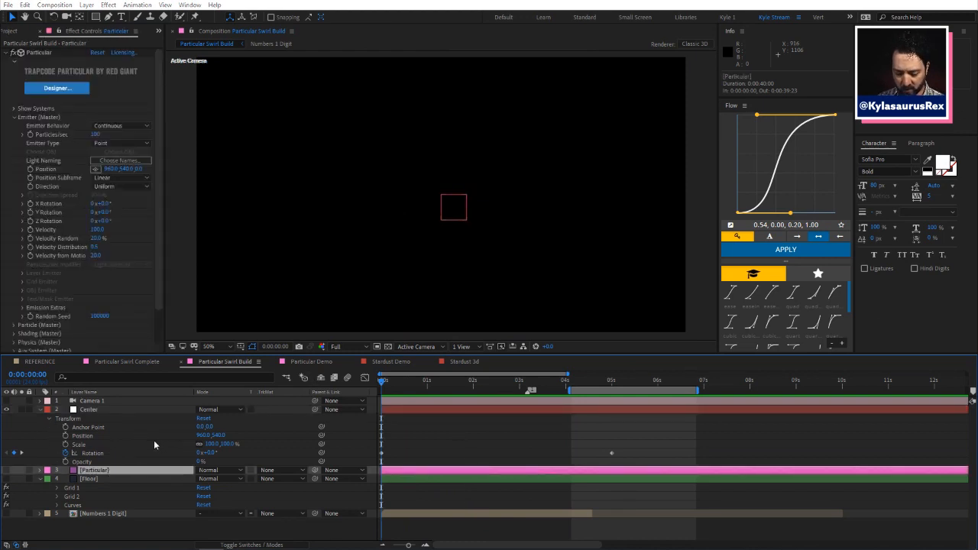
key("ctrl+alt+shift+l")
left_click(501, 185)
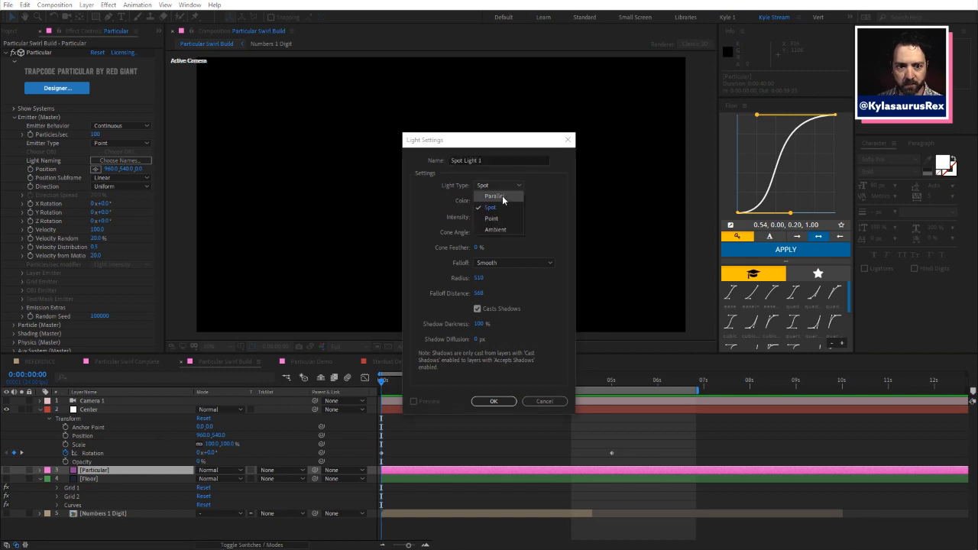
left_click(500, 220)
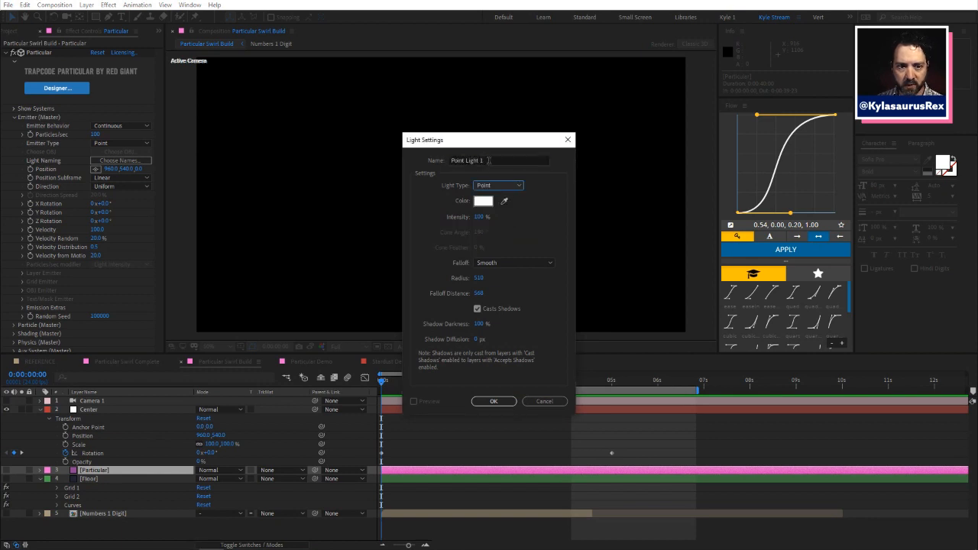
left_click_drag(487, 160, 430, 142)
type("Emitter")
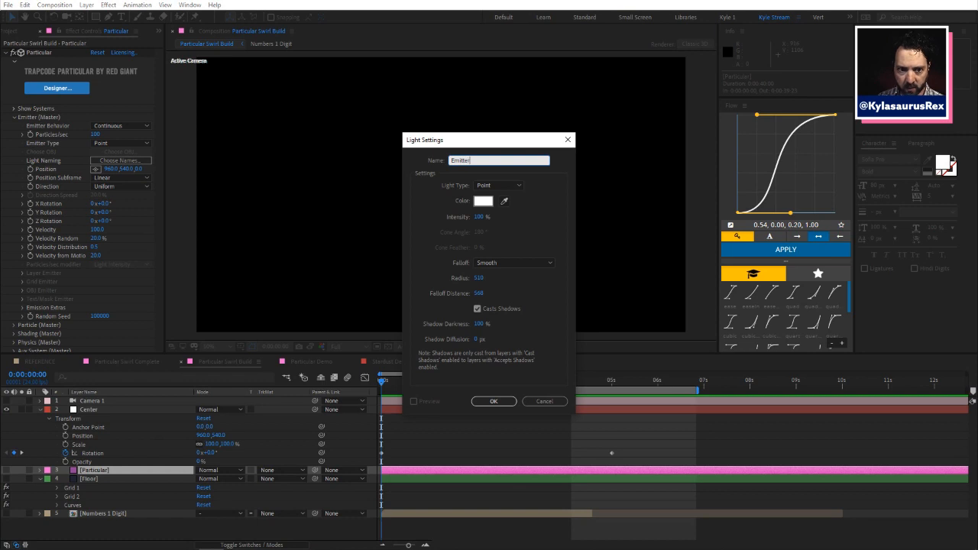
key("Return")
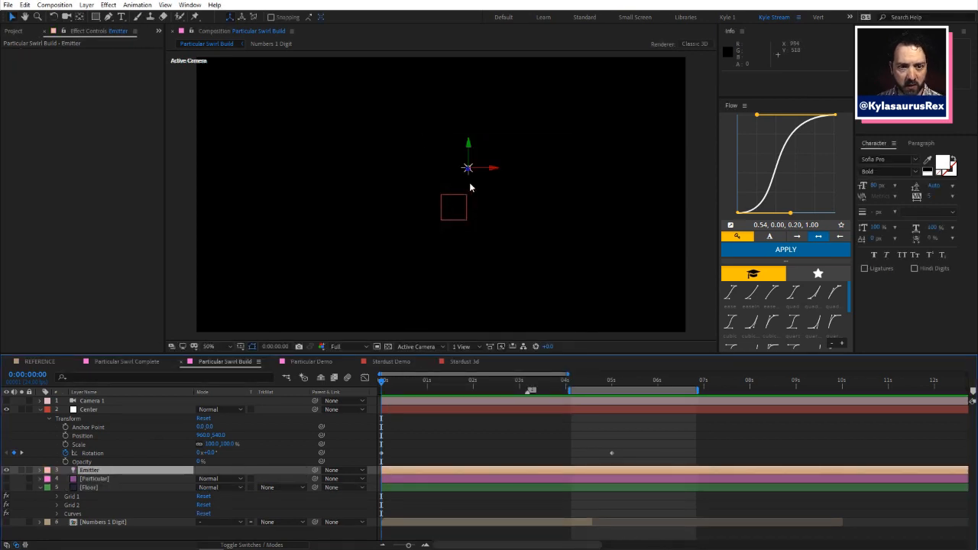
Step: Parent the Emitter light to the Center null and set its position to 0, 0, 0
key("p")
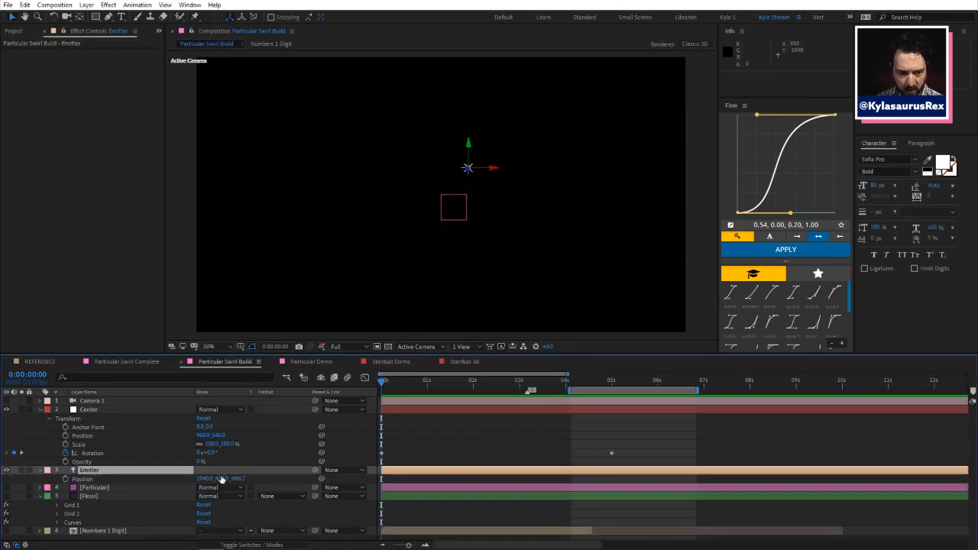
left_click_drag(316, 470, 99, 409)
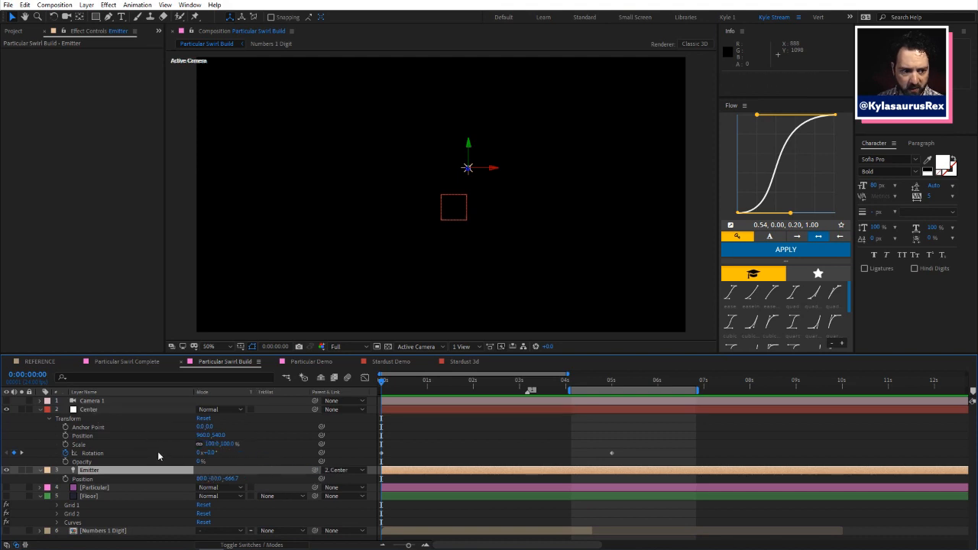
left_click(200, 479)
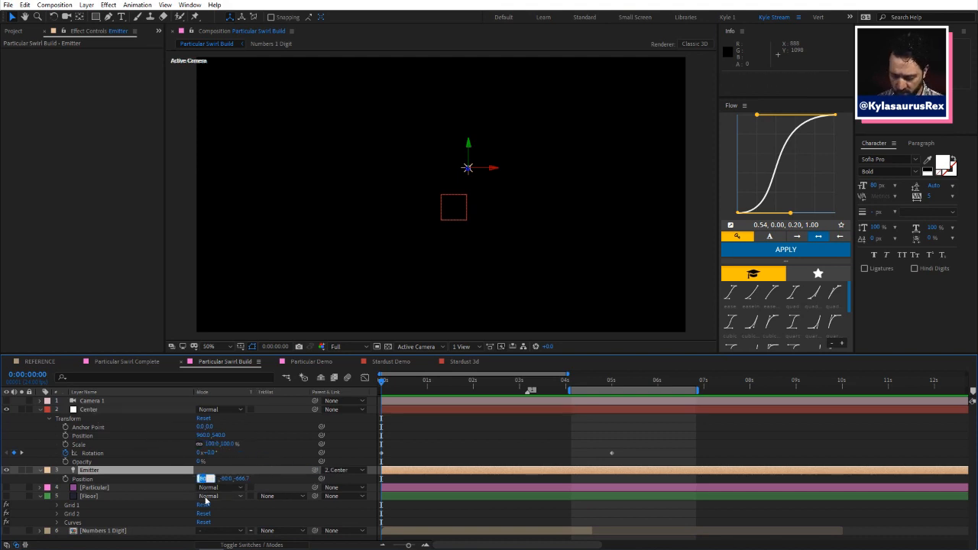
type("0")
key("Tab")
type("0")
key("Tab")
type("0")
key("Return")
Step: Keyframe the Emitter's position at 0:00:00:00, and at 0:00:05:00 set its X position to 846
left_click(65, 478)
left_click_drag(411, 376, 613, 389)
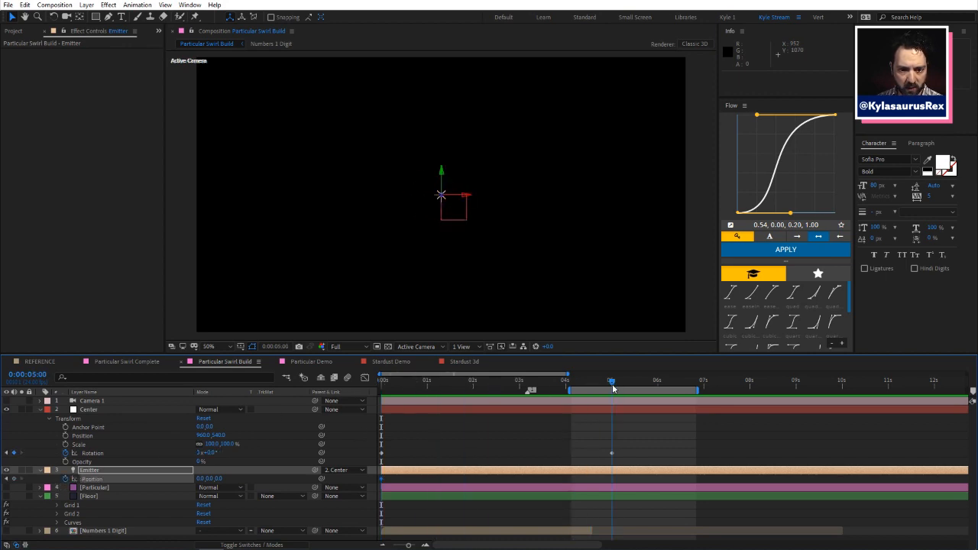
left_click_drag(202, 478, 576, 449)
mouse_move(611, 380)
left_mouse_down()
mouse_move(395, 386)
mouse_move(613, 389)
left_mouse_up()
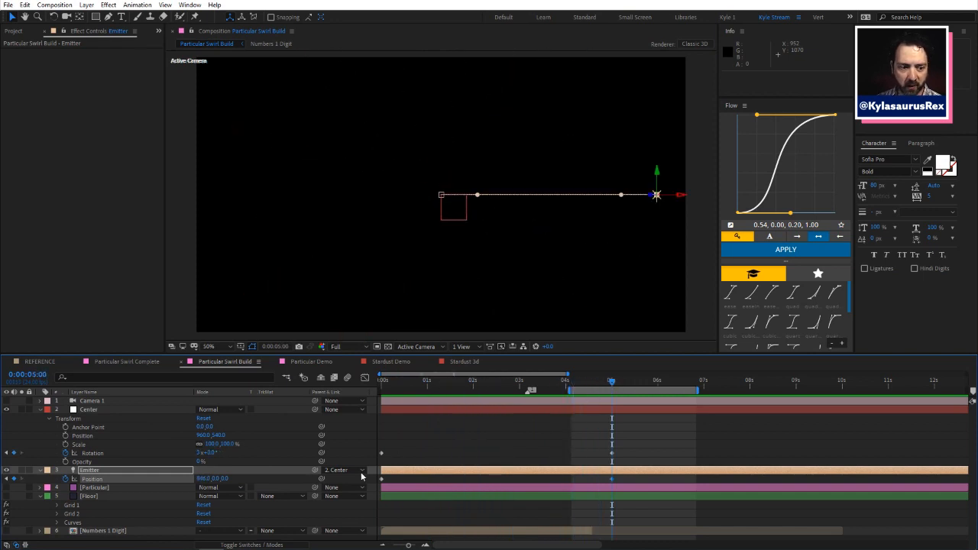
Step: Show the Particular layer, set its Emitter Type to Light(s), and check the particles at 0:00:01:08
left_click(95, 488)
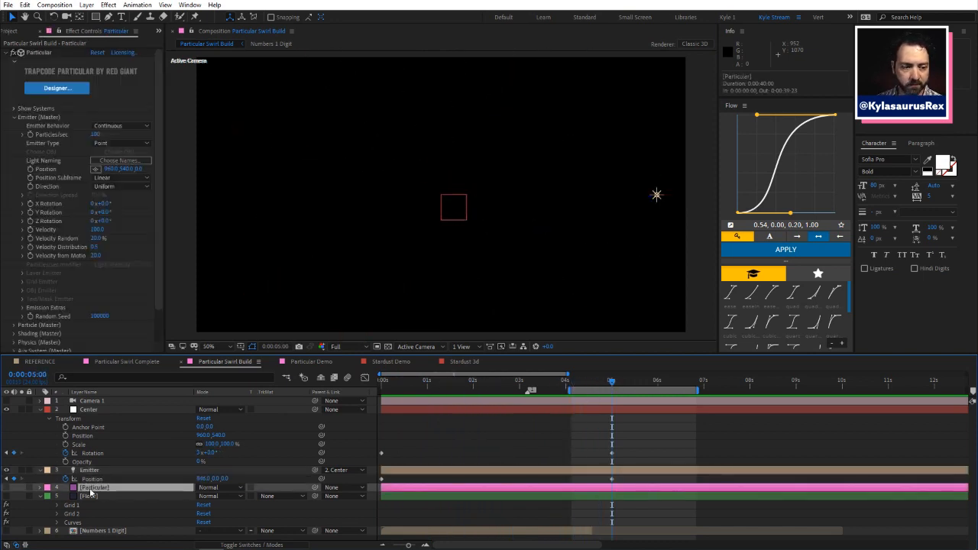
left_click(6, 488)
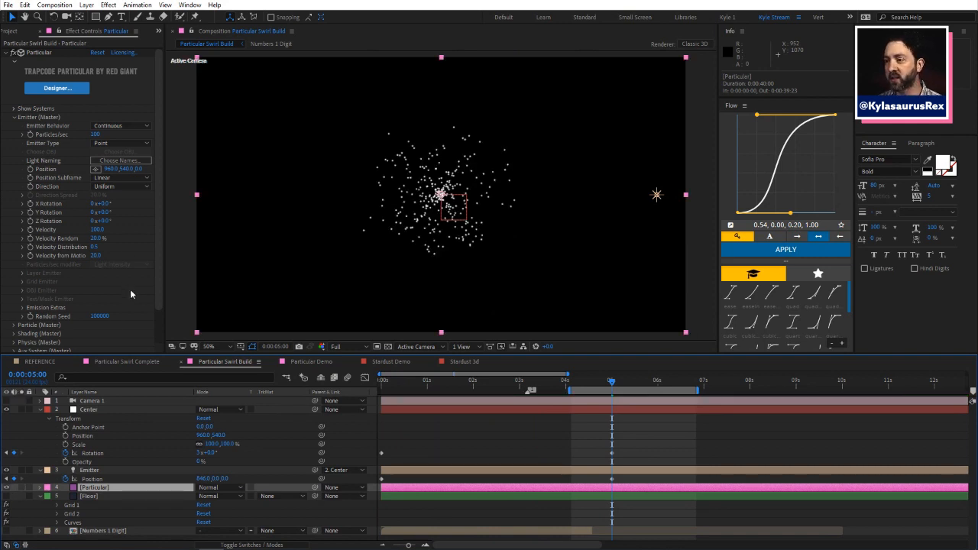
left_click(141, 142)
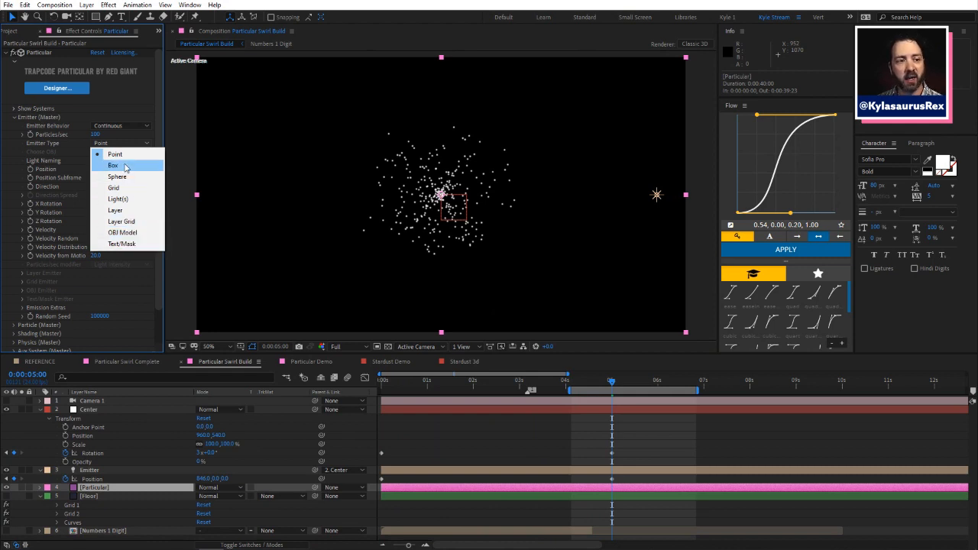
left_click(125, 200)
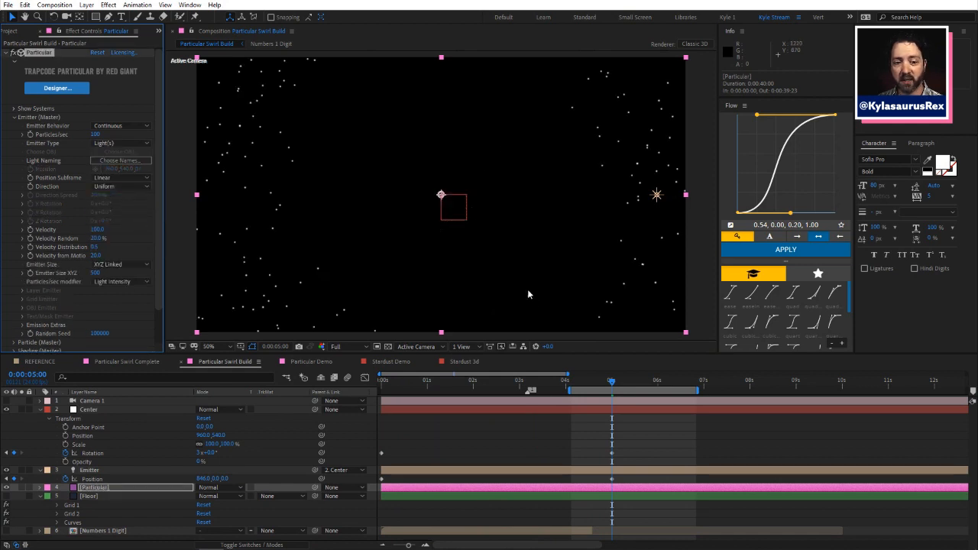
left_click_drag(611, 383, 442, 360)
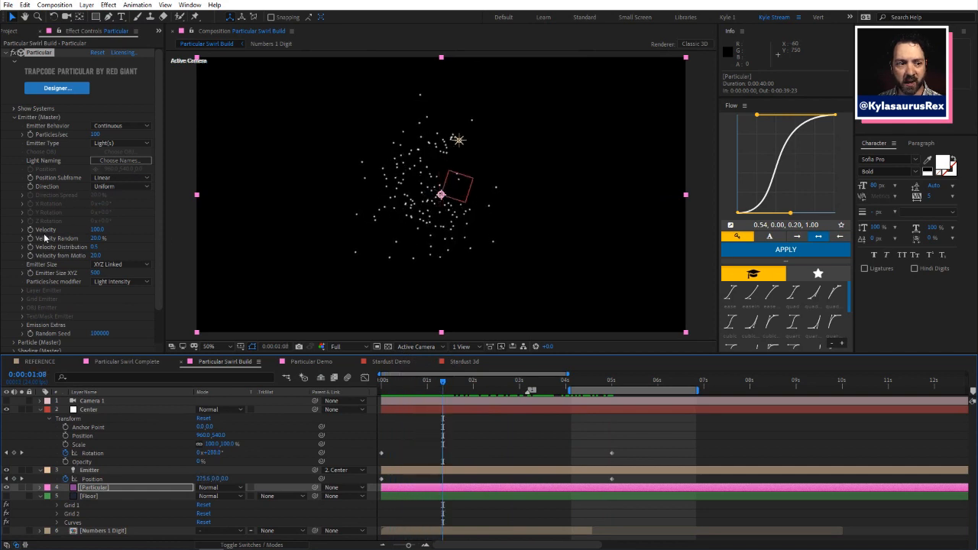
Step: Set Particular's Velocity and Velocity from Motion to 0
left_click(97, 230)
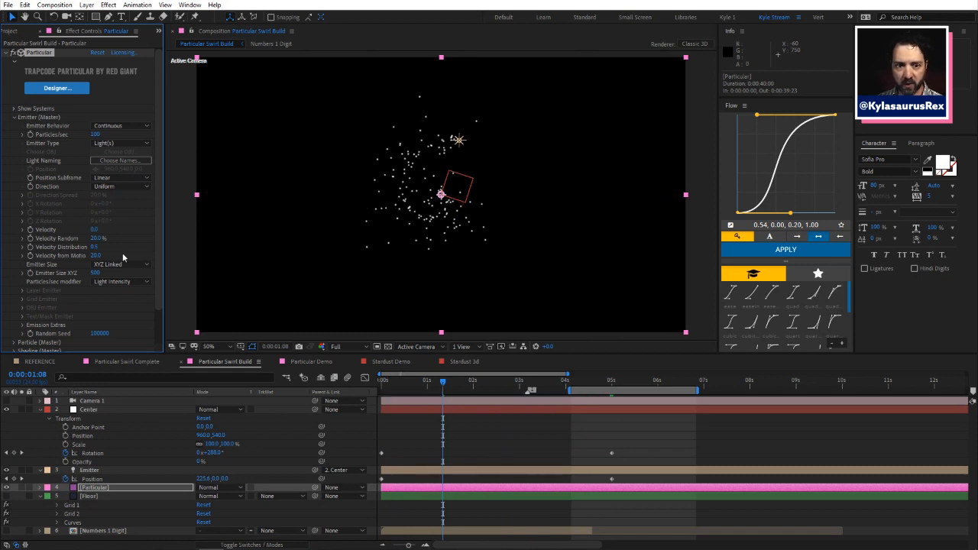
left_click_drag(441, 388, 498, 368)
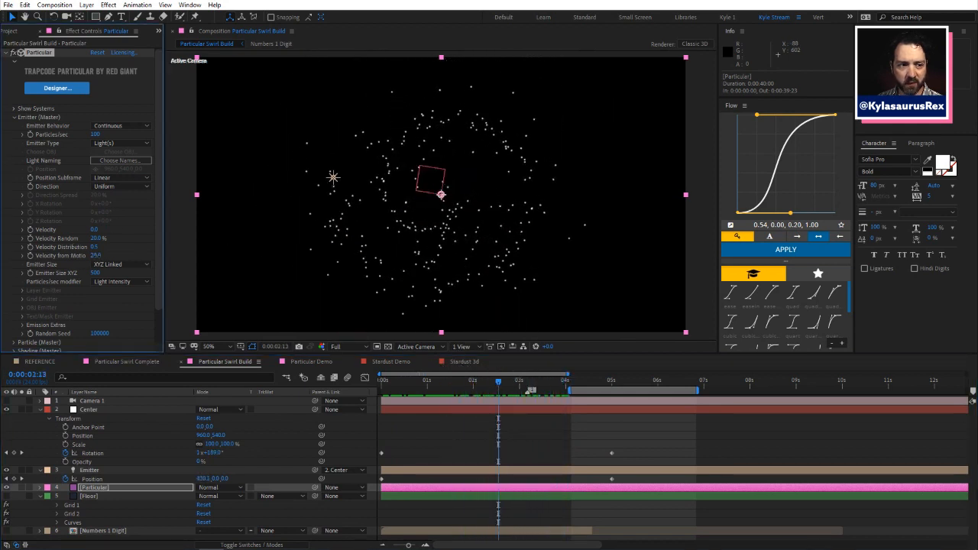
left_click(98, 255)
type("0")
key("Return")
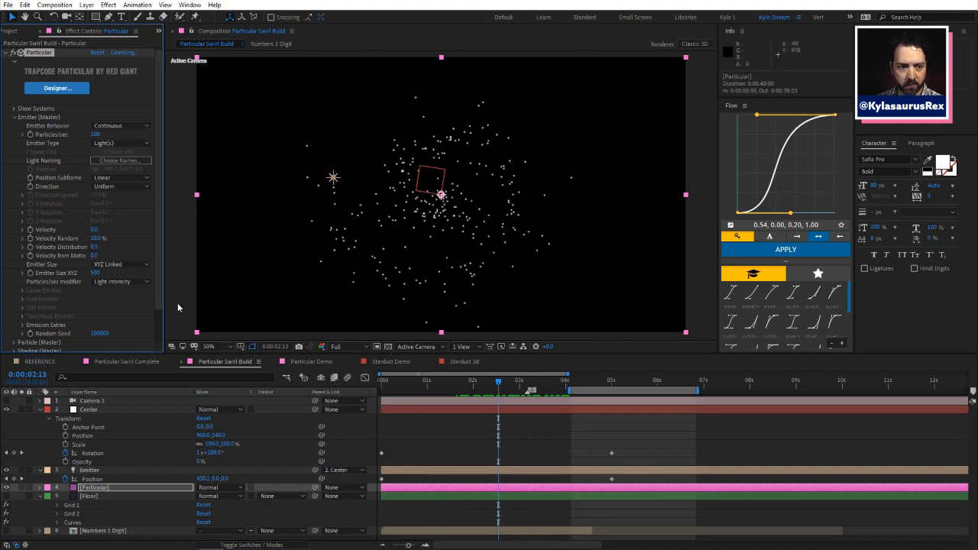
Step: Set Emitter Size XYZ to 2 and review the particle trail up to 0:00:04:05
left_click(97, 272)
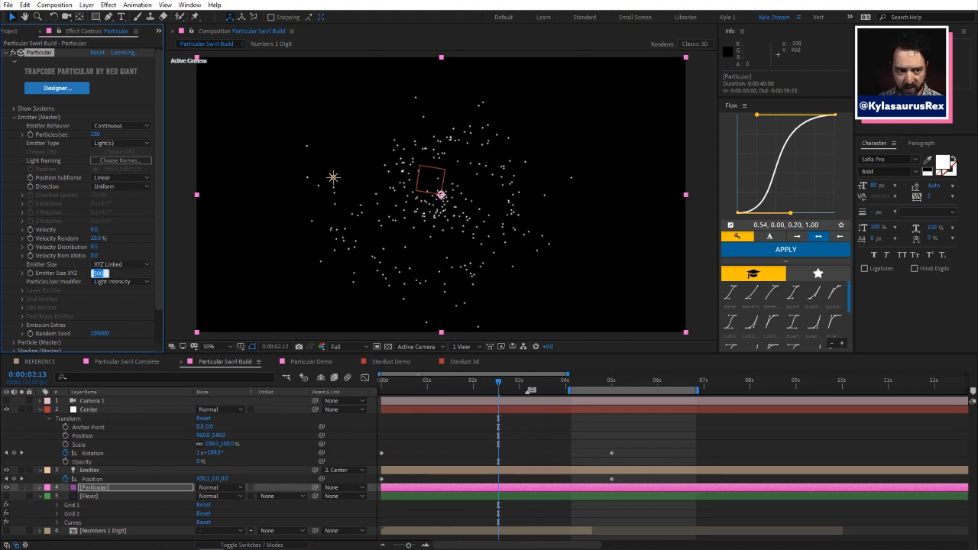
type("2")
key("Return")
key("space")
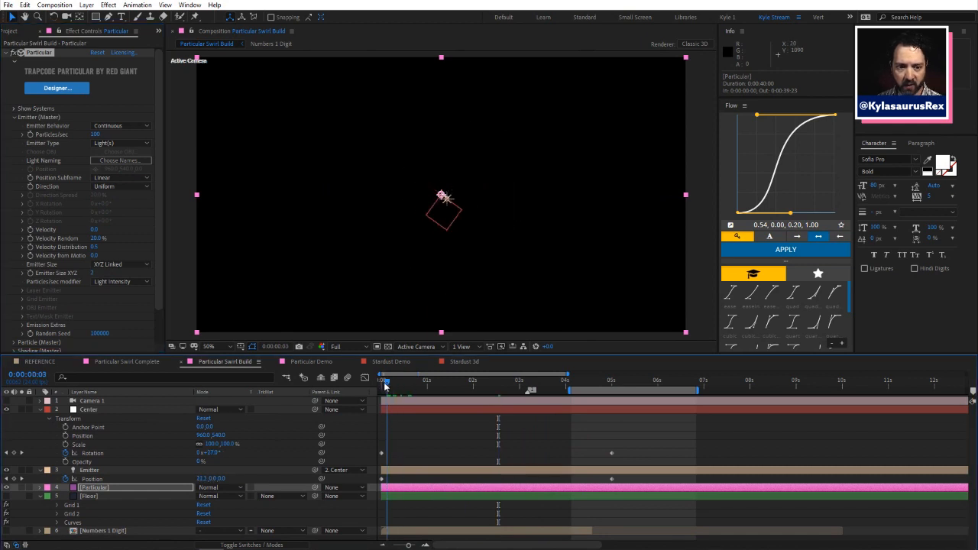
left_click_drag(533, 379, 576, 376)
scroll(494, 215, "down", 2)
scroll(494, 211, "up", 2)
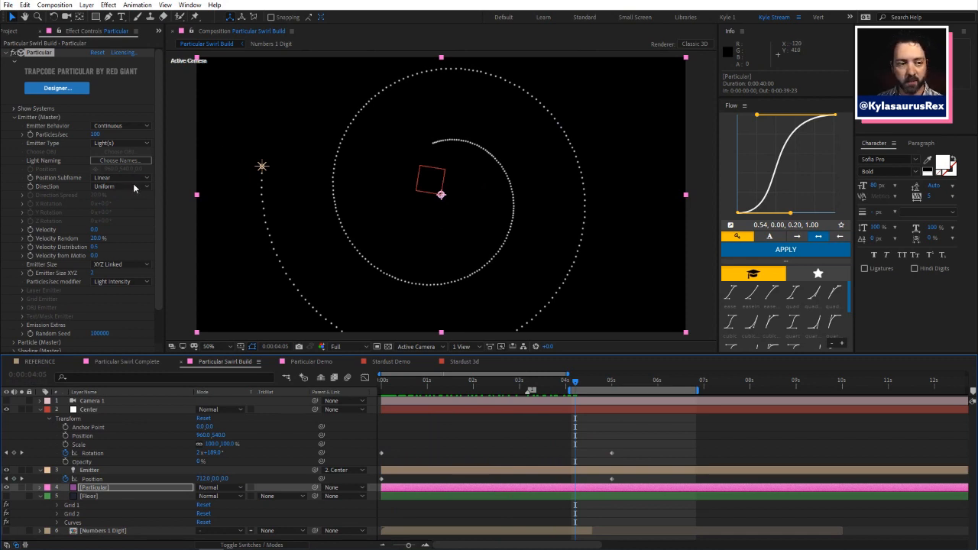
Step: Set the work area from about 0:00:02:11 to 0:00:05:20 and preview the spiral
left_click_drag(596, 389, 519, 389)
left_click_drag(621, 389, 653, 388)
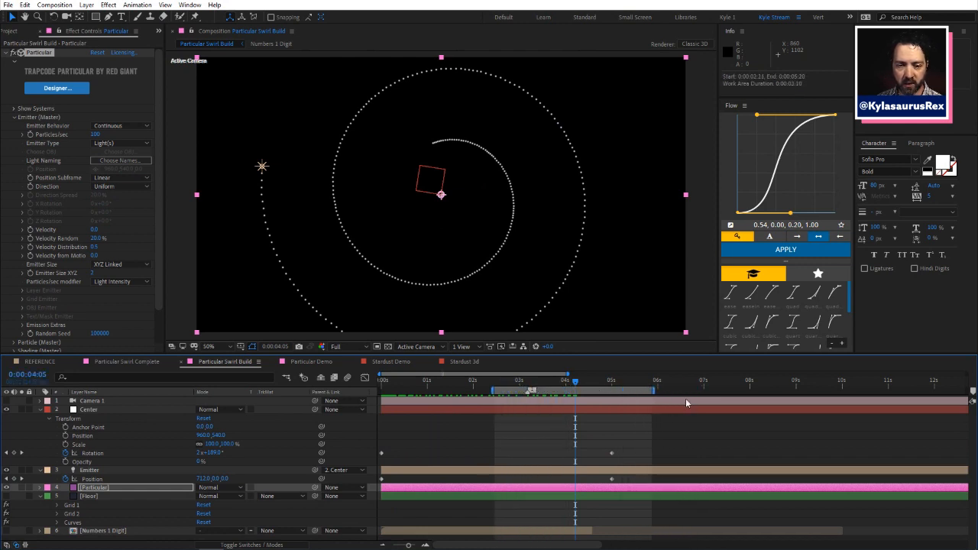
key("space")
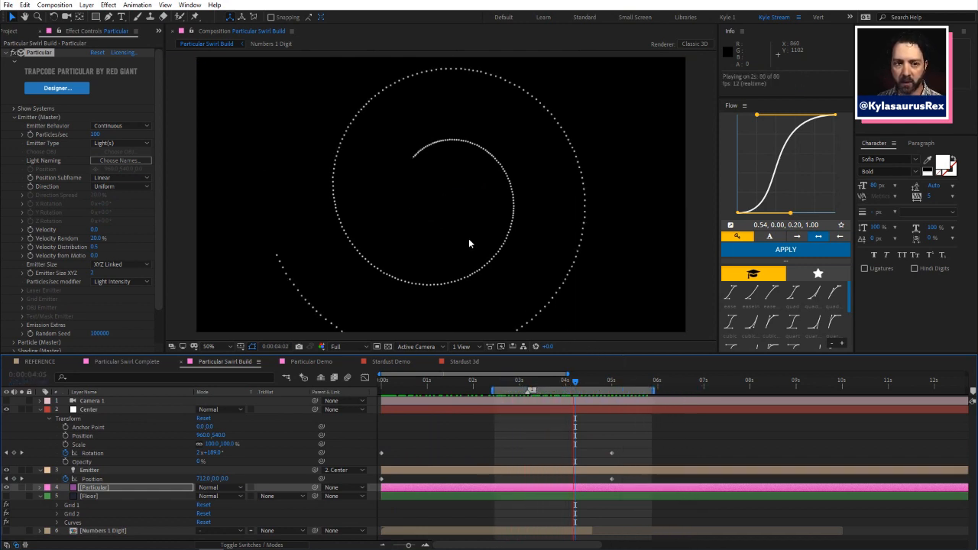
key("space")
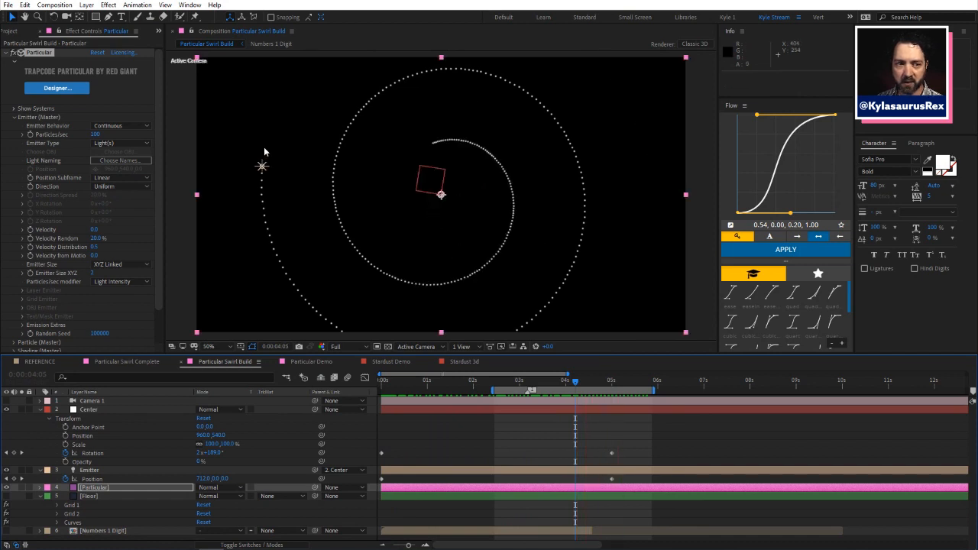
Step: Set the particle Life to 10 seconds in Particle (Master) and check the spiral at 0:00:04:23
scroll(159, 184, "down", 2)
left_click(16, 305)
scroll(84, 204, "down", 5)
left_click(94, 133)
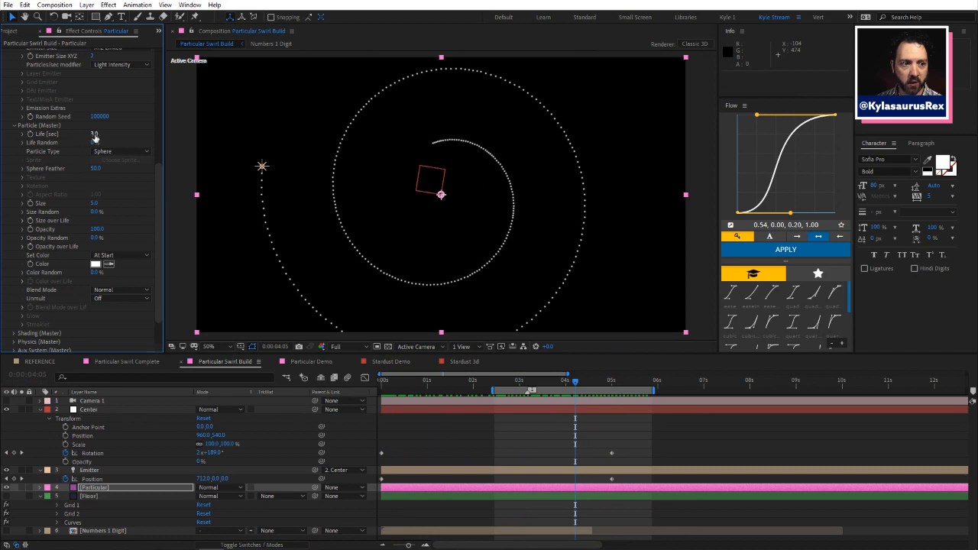
type("10")
key("Return")
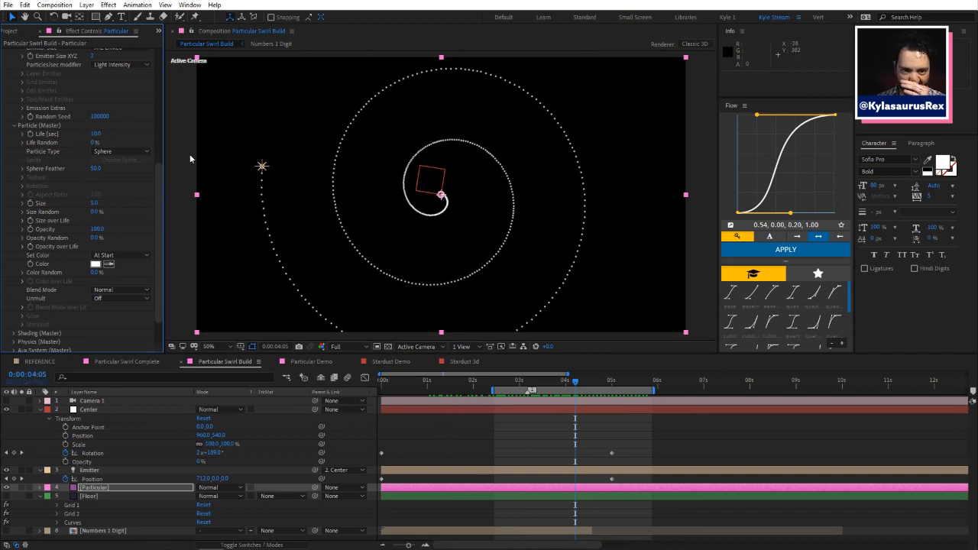
left_click_drag(580, 383, 610, 382)
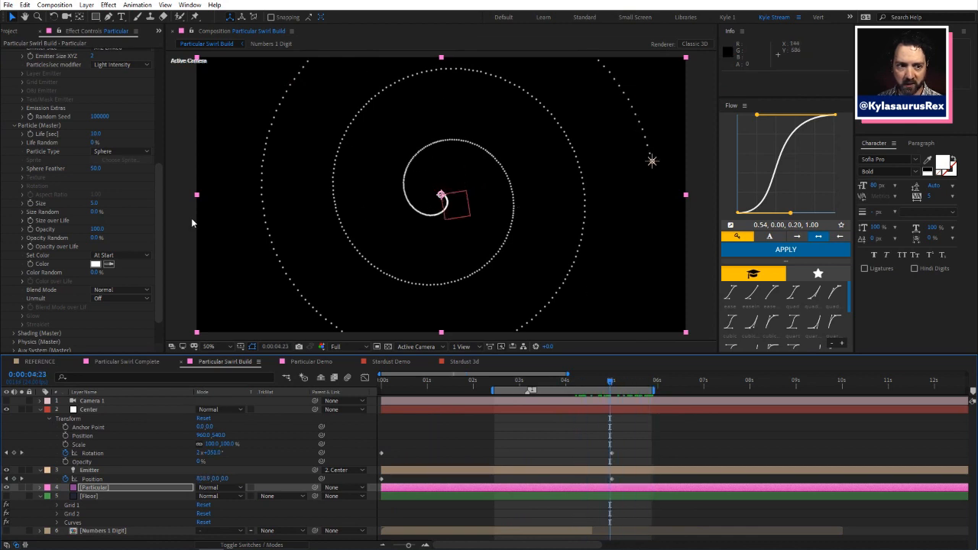
Step: Raise Emitter Size XYZ to about 216 and Velocity from Motion to 11, and preview the scattered spiral
left_click_drag(160, 211, 156, 157)
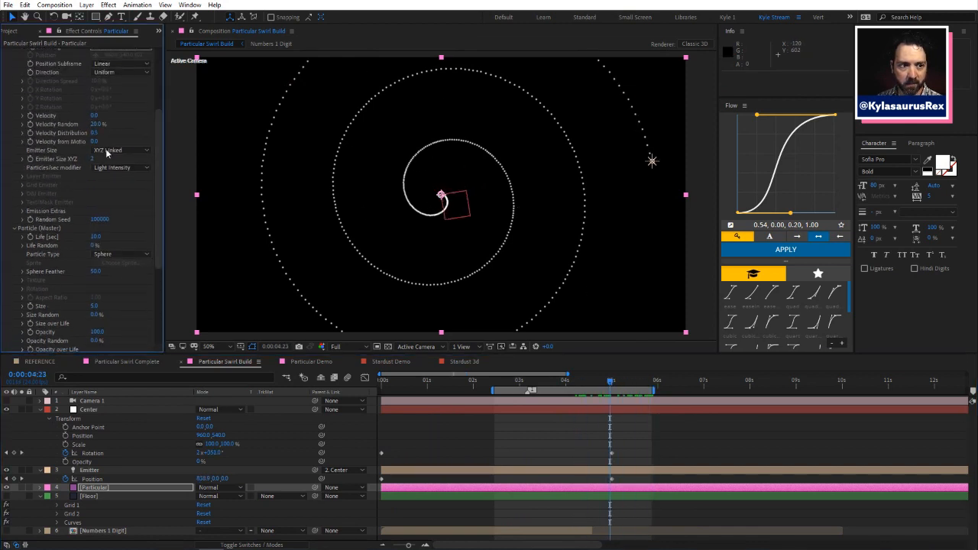
left_click_drag(93, 159, 180, 162)
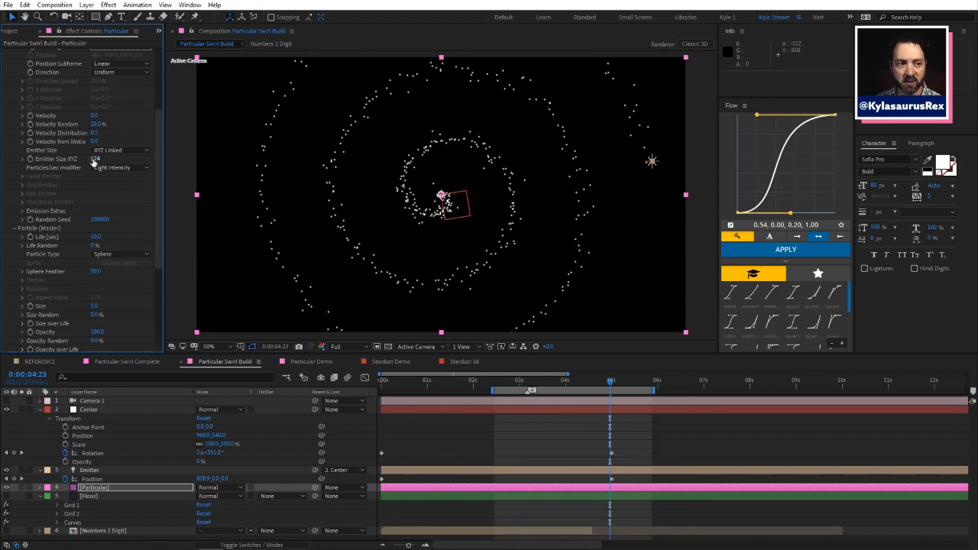
left_click_drag(101, 159, 164, 142)
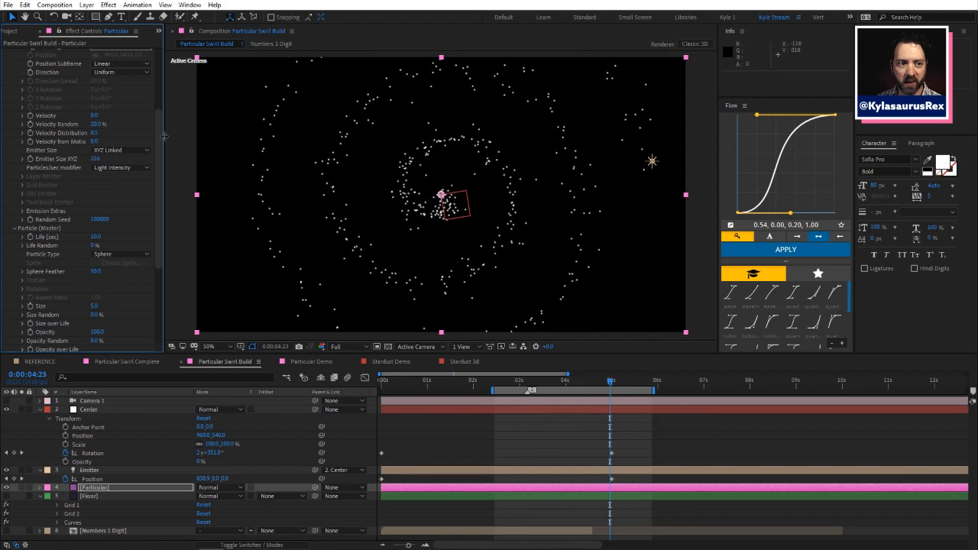
mouse_move(101, 142)
left_mouse_down()
mouse_move(118, 143)
mouse_move(100, 142)
left_mouse_up()
key("space")
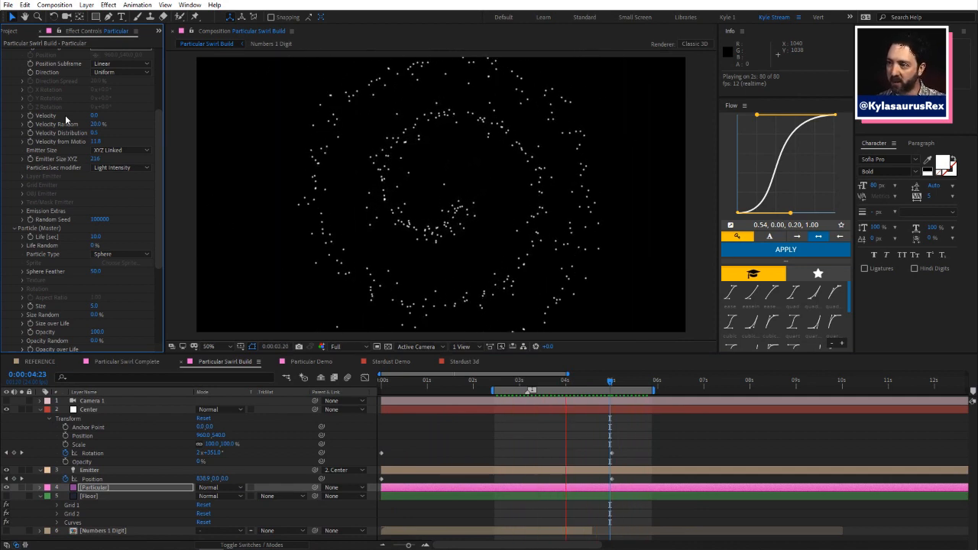
Step: Look over the available Particle Type options in Particle (Master), leaving Sphere selected
left_click_drag(162, 179, 161, 269)
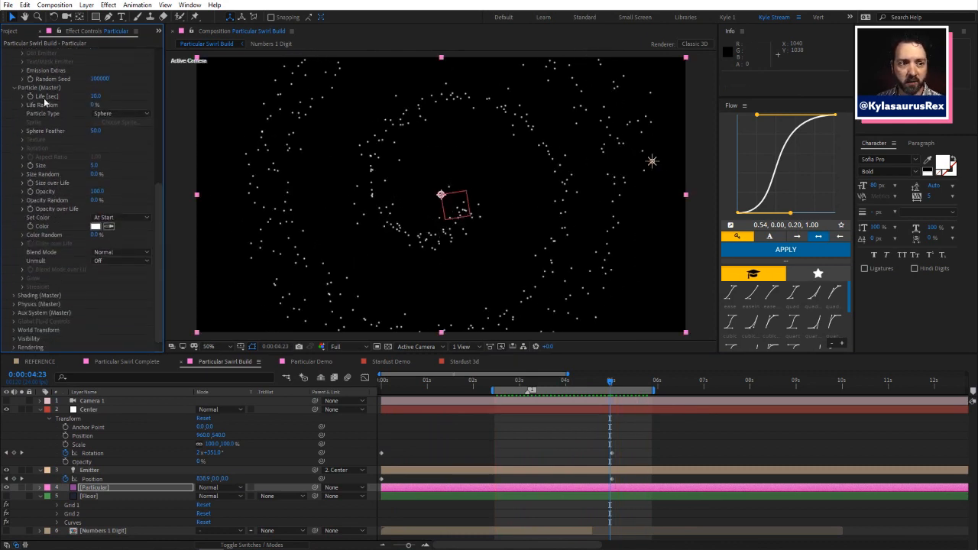
left_click(133, 115)
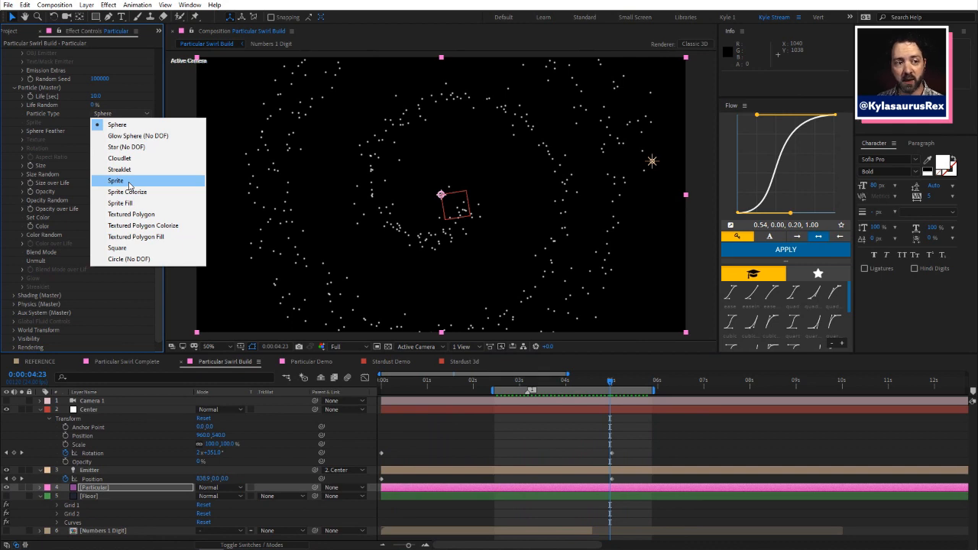
left_click(36, 453)
Step: Open the Numbers 1 Digit composition, preview its digits, and expand the Source Text expression to read it in full
double_click(134, 533)
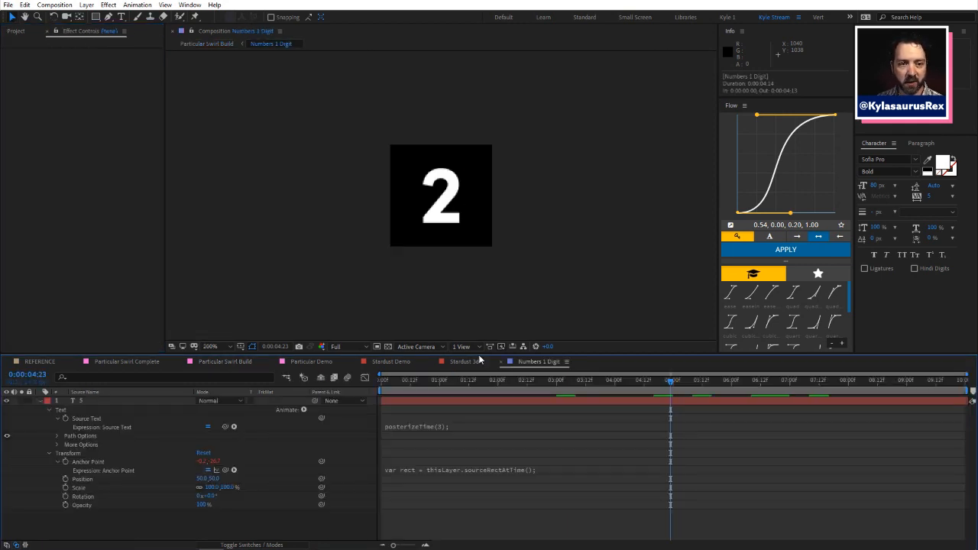
key("space")
key("space")
left_click_drag(484, 433, 490, 448)
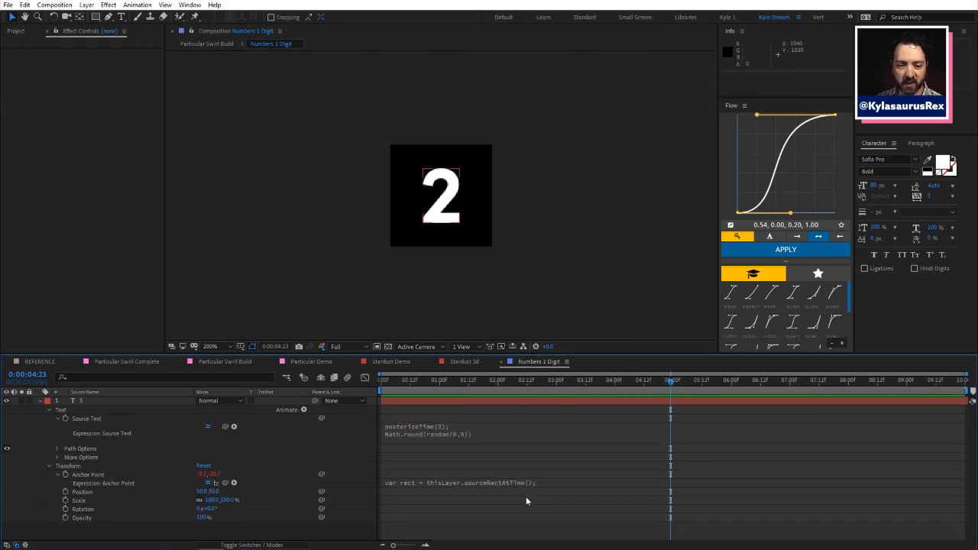
Step: Expand the Anchor Point expression of the digit text layer to read it in full, and move the time to 0:00:03:05
type("var x = rect.left+rect.width/2; var y = rect.top+rect.height/2;  [x,y]")
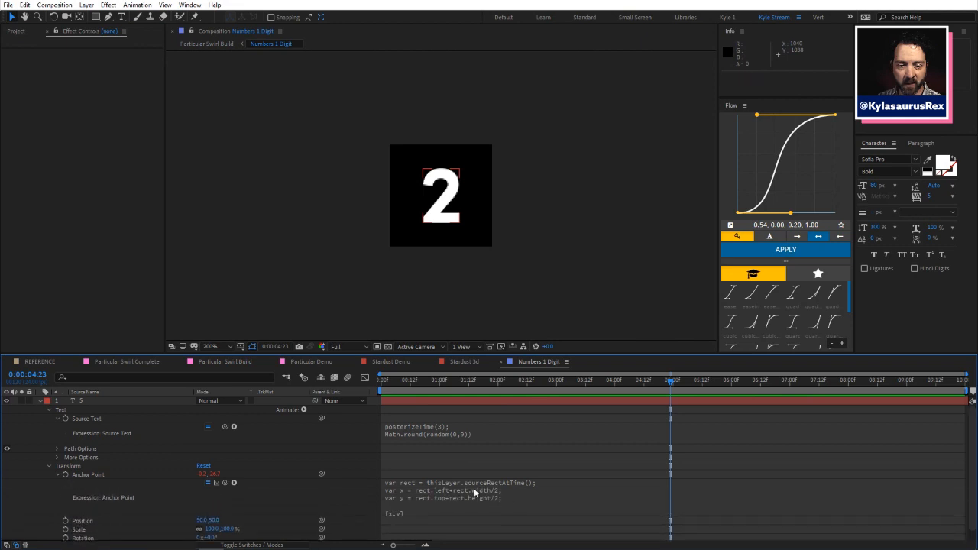
left_click_drag(474, 385, 568, 401)
left_click(160, 400)
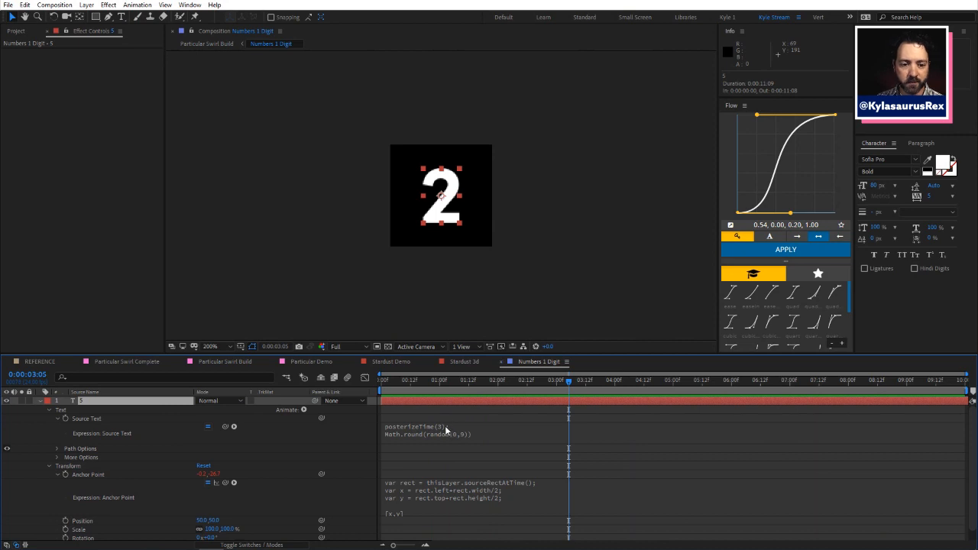
scroll(417, 485, "down", 1)
left_click(423, 503)
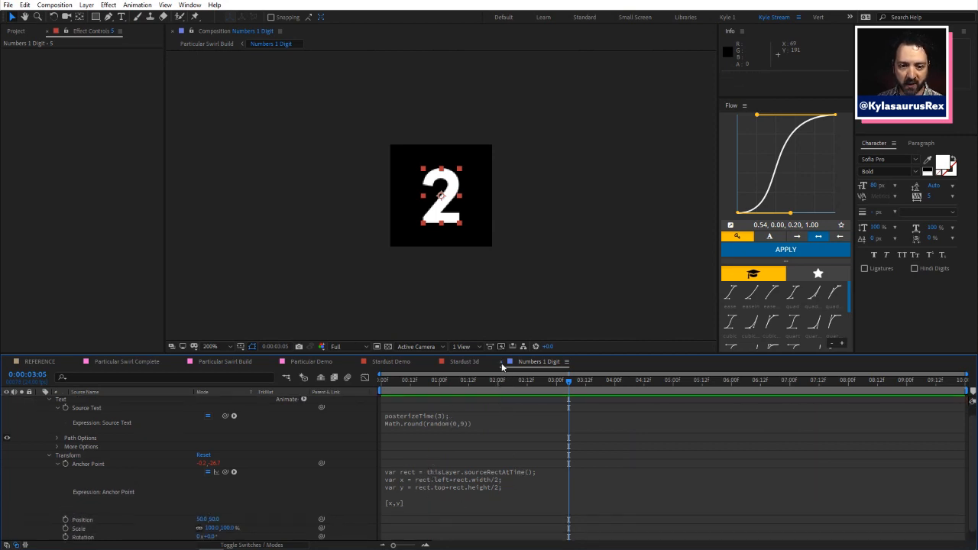
Step: Close and reopen the Numbers 1 Digit composition, and expand its Source Text and Anchor Point expressions to read them in full
left_click(501, 363)
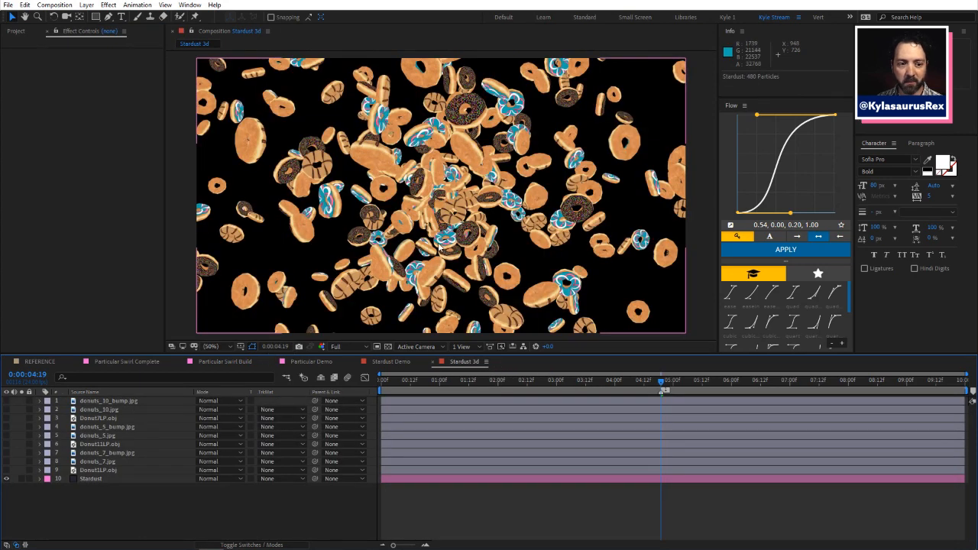
left_click(15, 32)
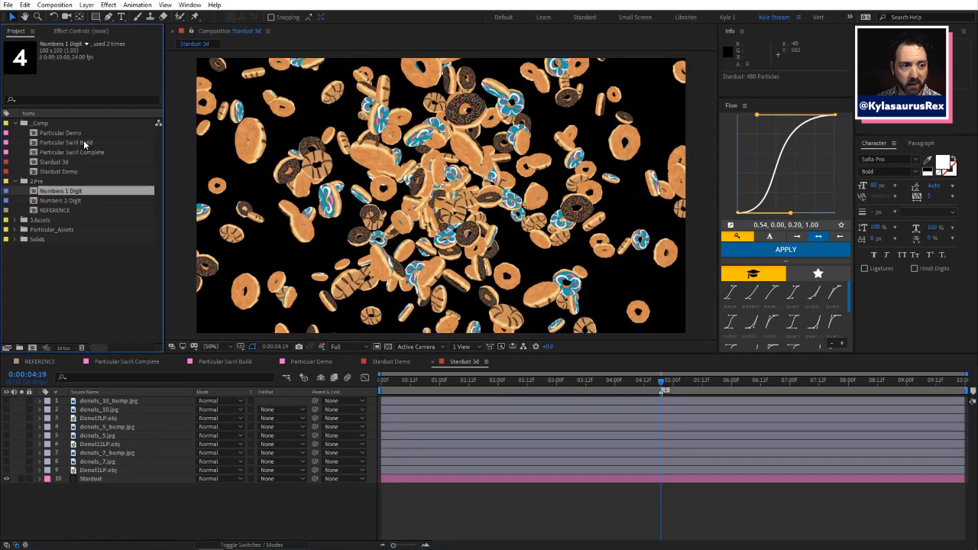
double_click(34, 191)
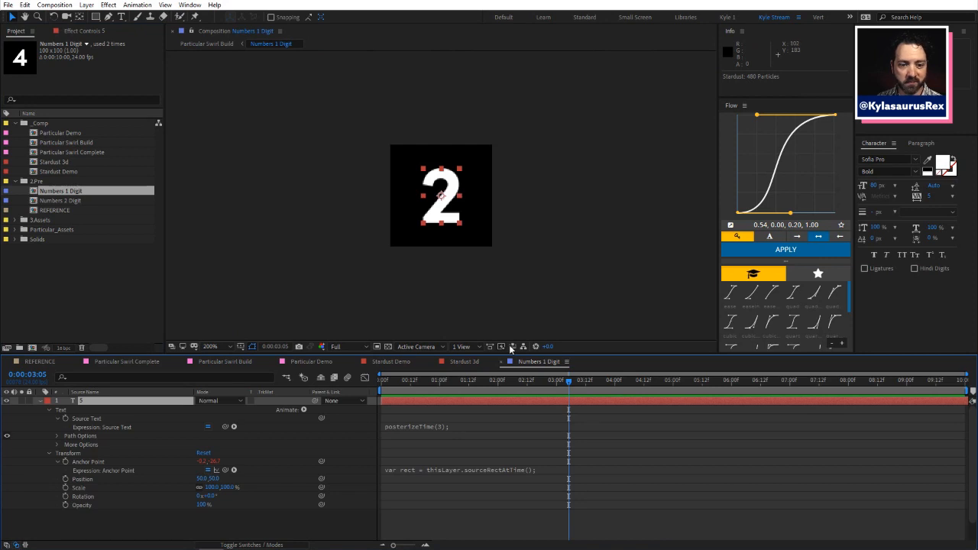
left_click_drag(568, 431, 568, 444)
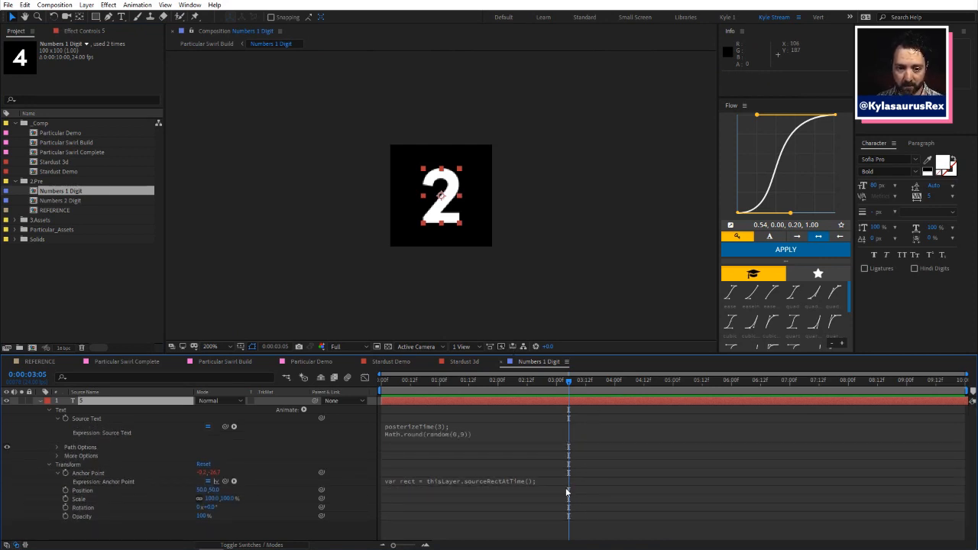
left_click_drag(566, 486, 560, 517)
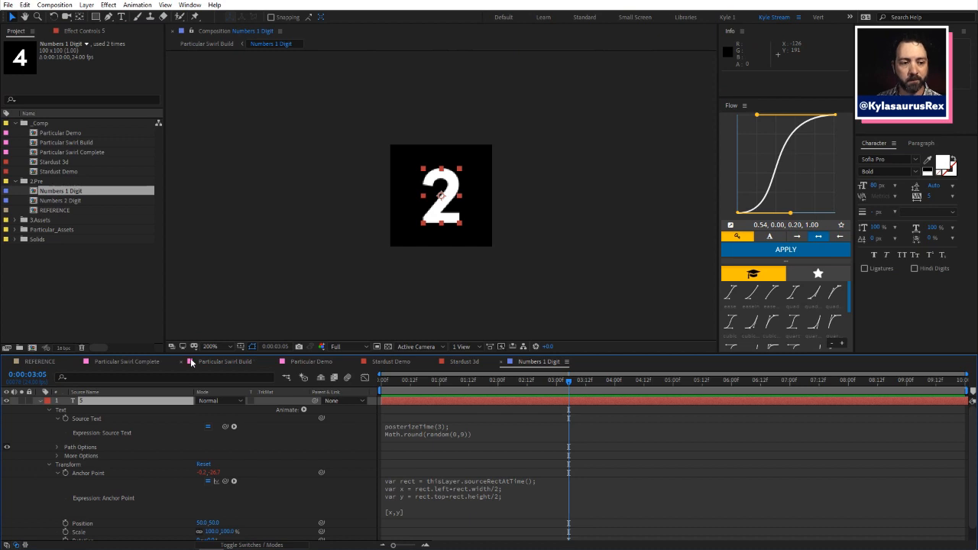
Step: Return to the Particular Swirl Build composition and set the Particular layer's Particle Type to Sprite
left_click(229, 362)
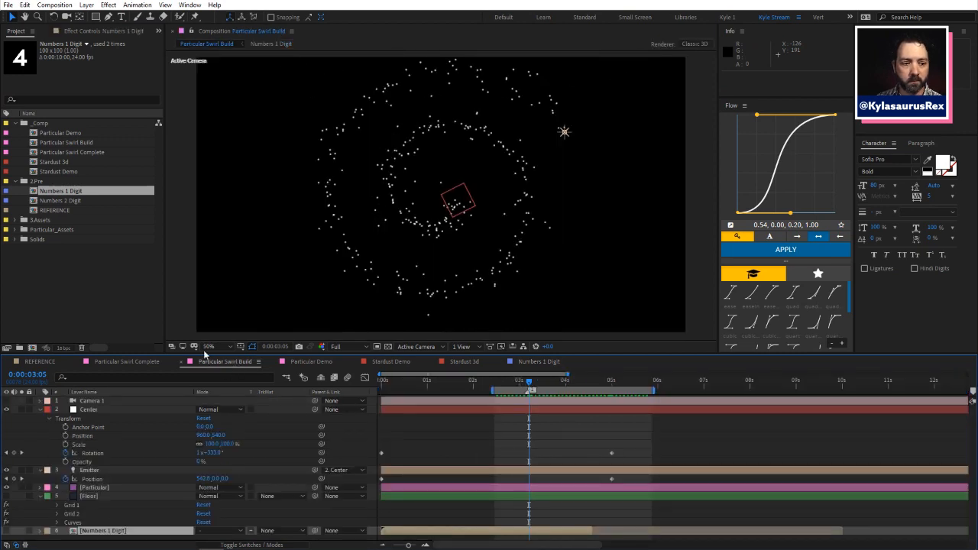
left_click(115, 31)
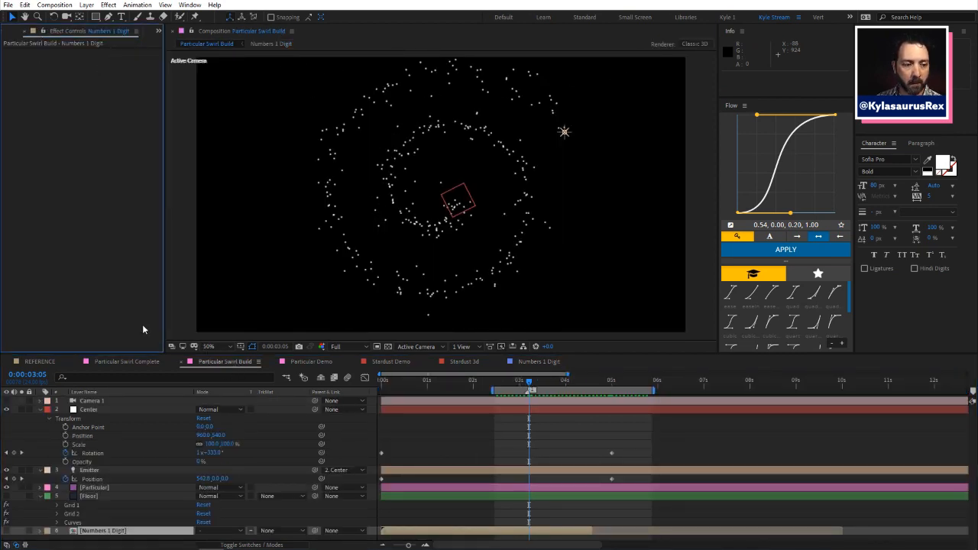
left_click(94, 487)
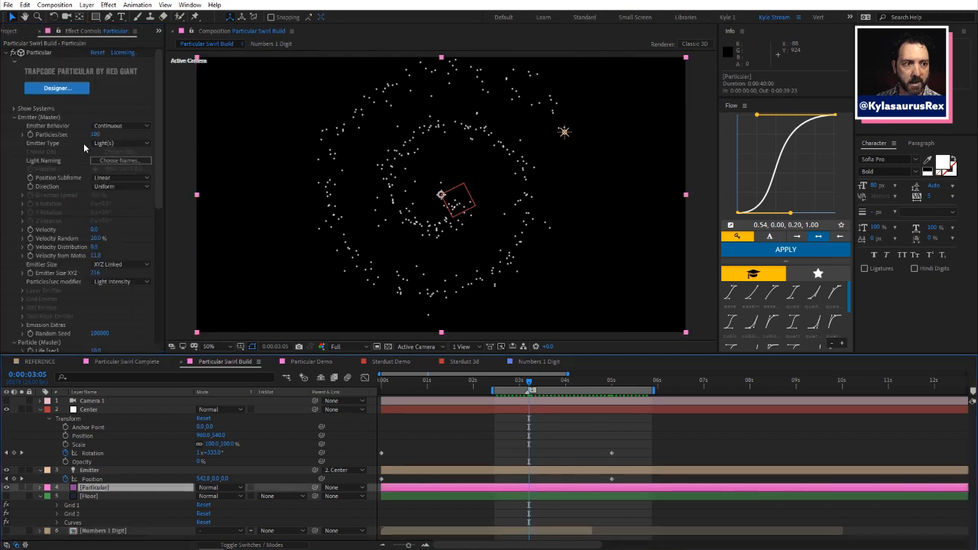
scroll(80, 158, "down", 3)
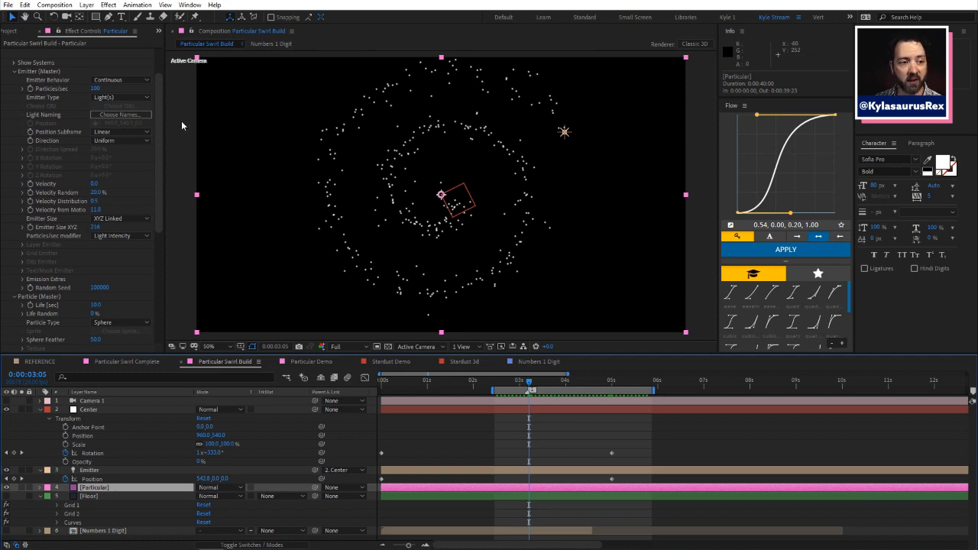
left_click_drag(157, 136, 163, 253)
left_click(141, 131)
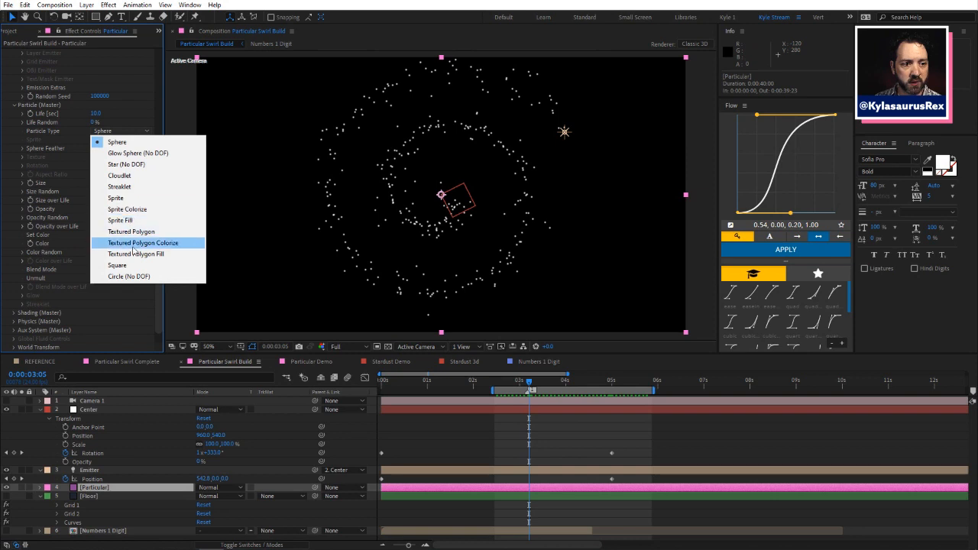
left_click(116, 197)
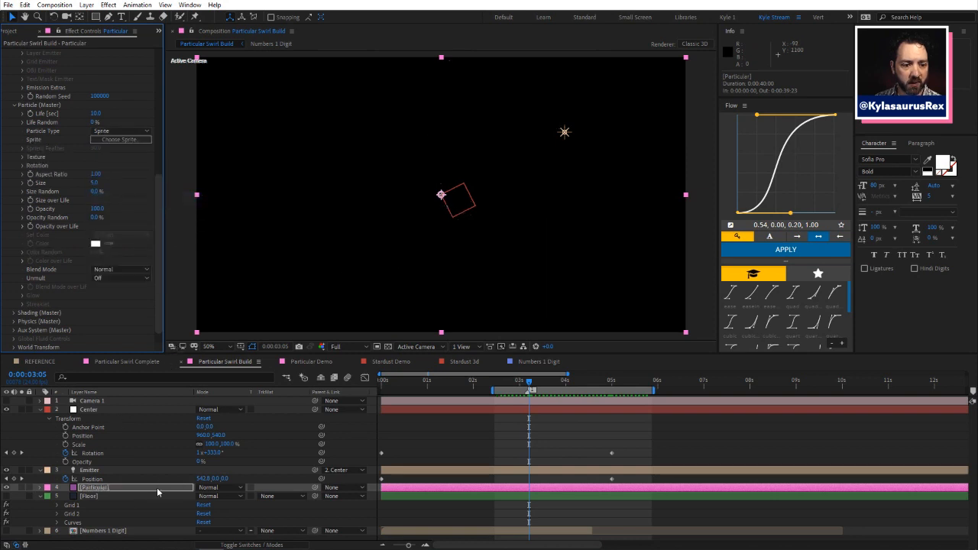
Step: Browse Particular's built-in sprite library, including the Light and Magic group, and close it without choosing a sprite
left_click(127, 531)
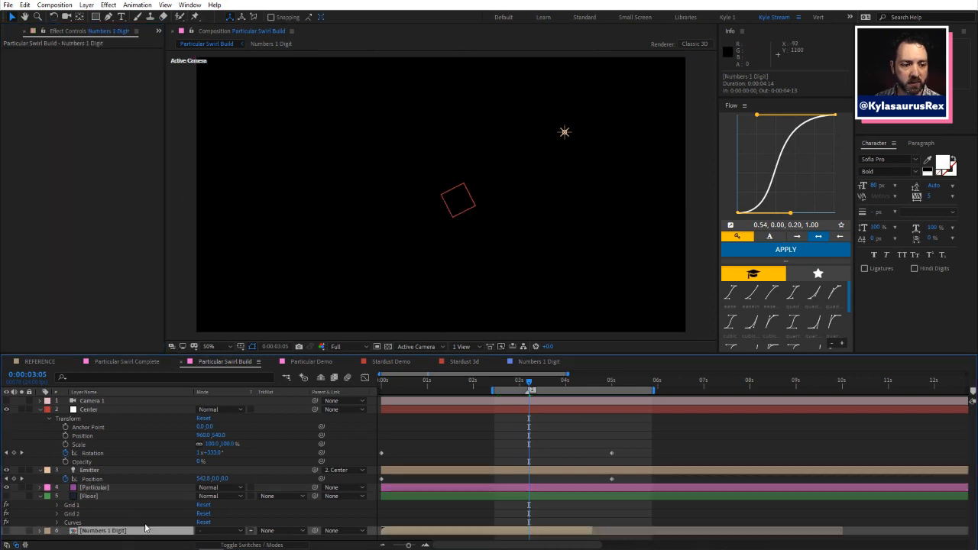
left_click(96, 488)
scroll(120, 206, "down", 10)
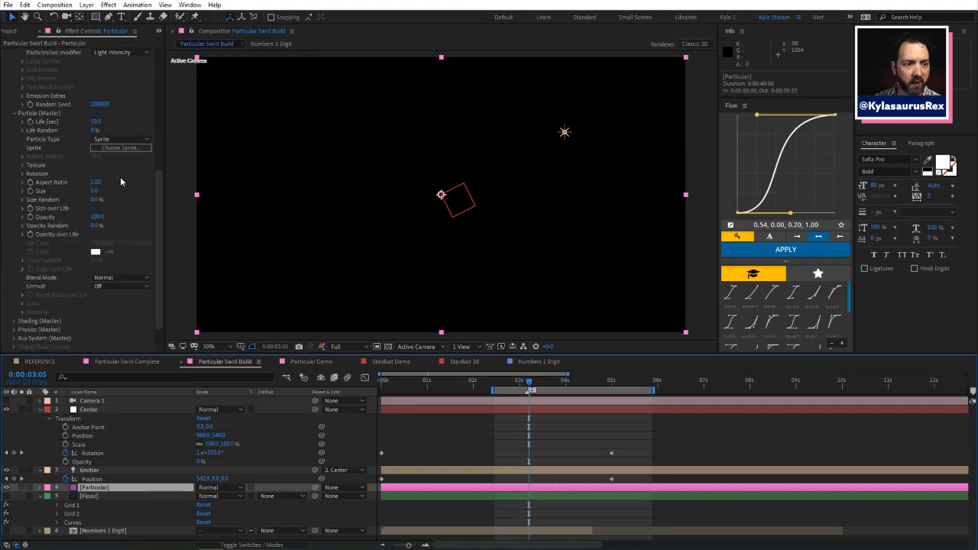
left_click(115, 147)
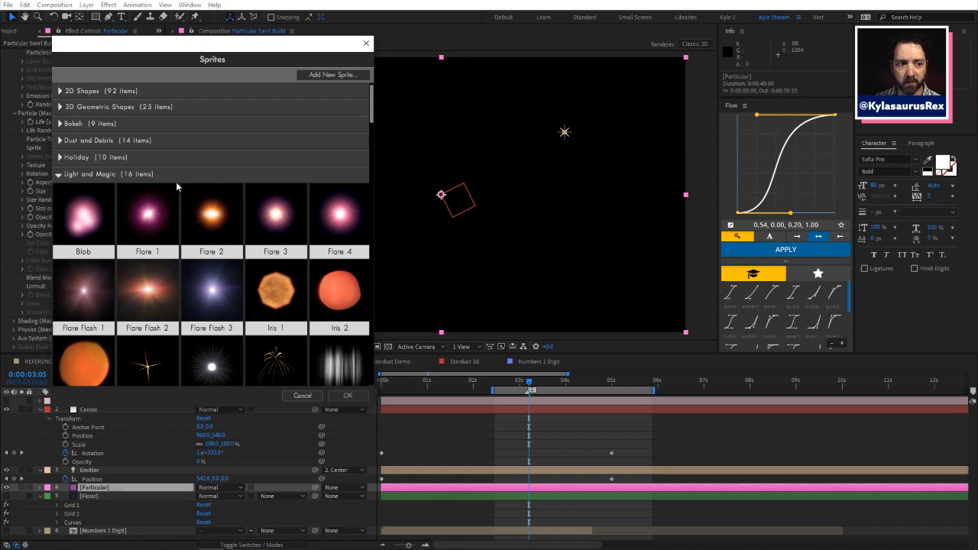
scroll(182, 196, "down", 2)
scroll(181, 196, "down", 4)
scroll(231, 281, "up", 5)
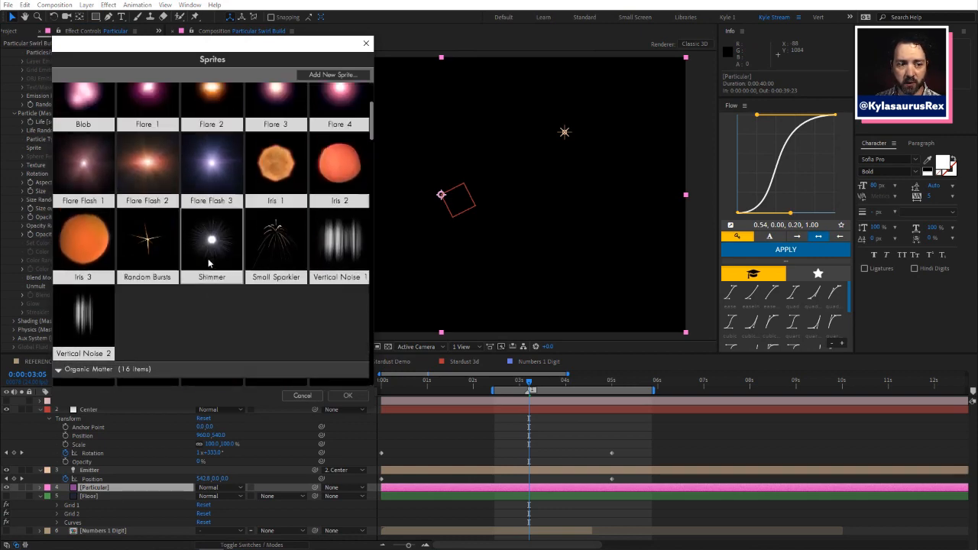
left_click(366, 43)
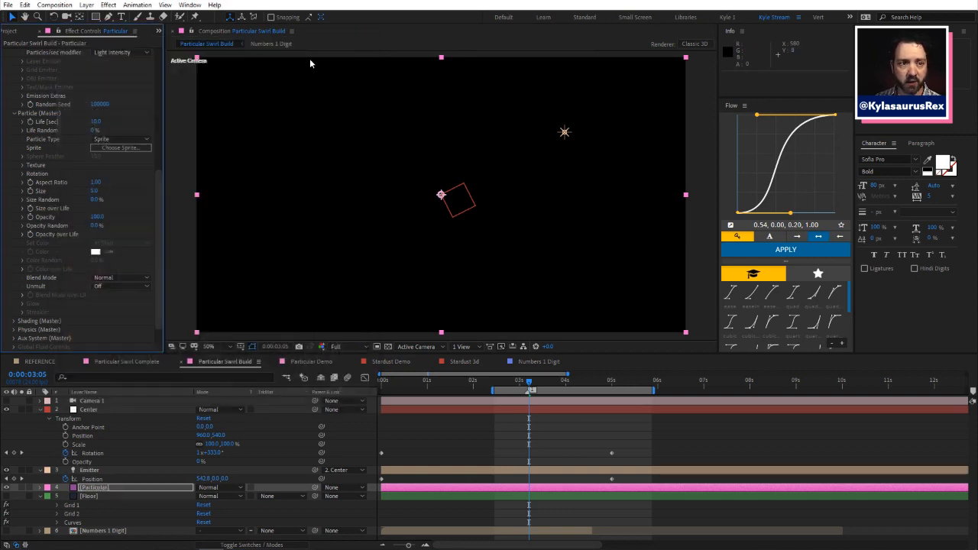
Step: Assign the Numbers 1 Digit layer as the particle Texture layer and raise the particle Size to about 363
left_click(22, 166)
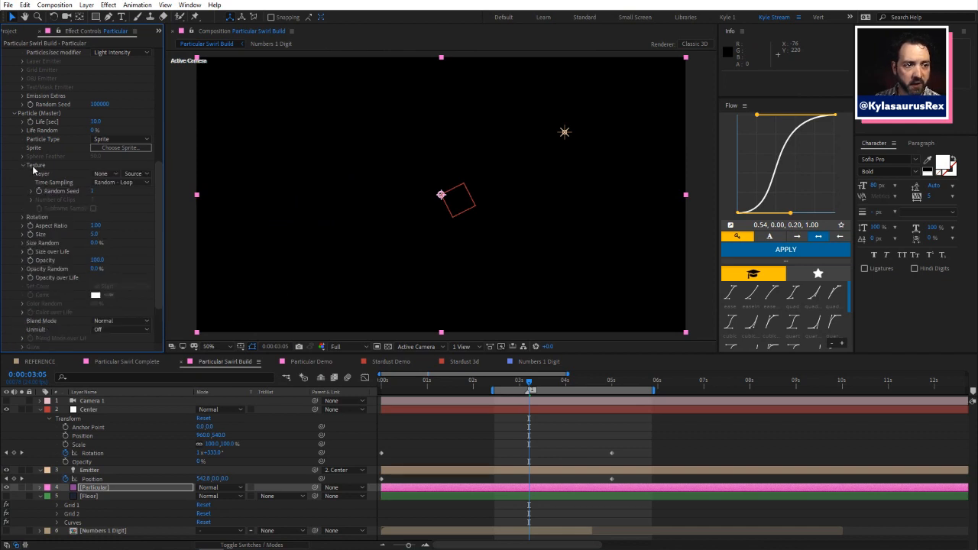
left_click(122, 176)
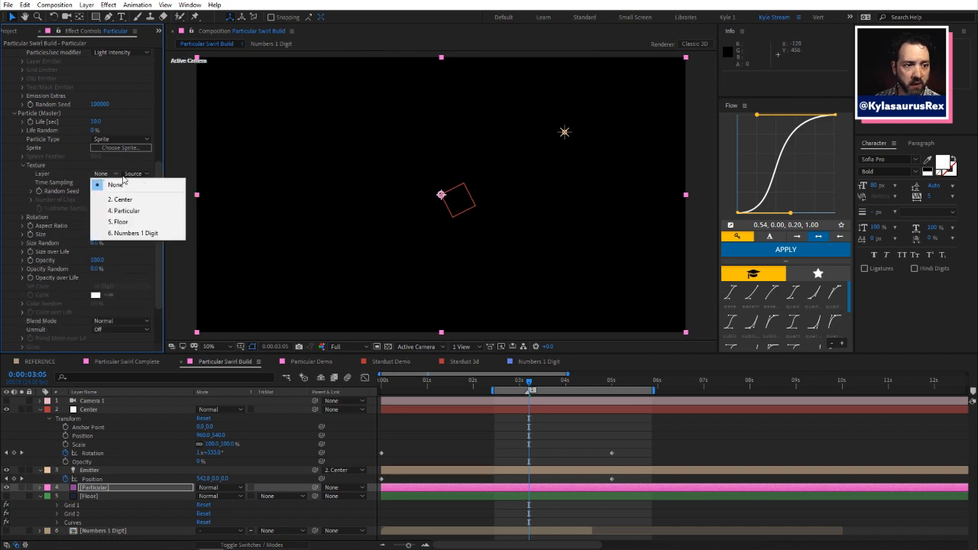
left_click(136, 234)
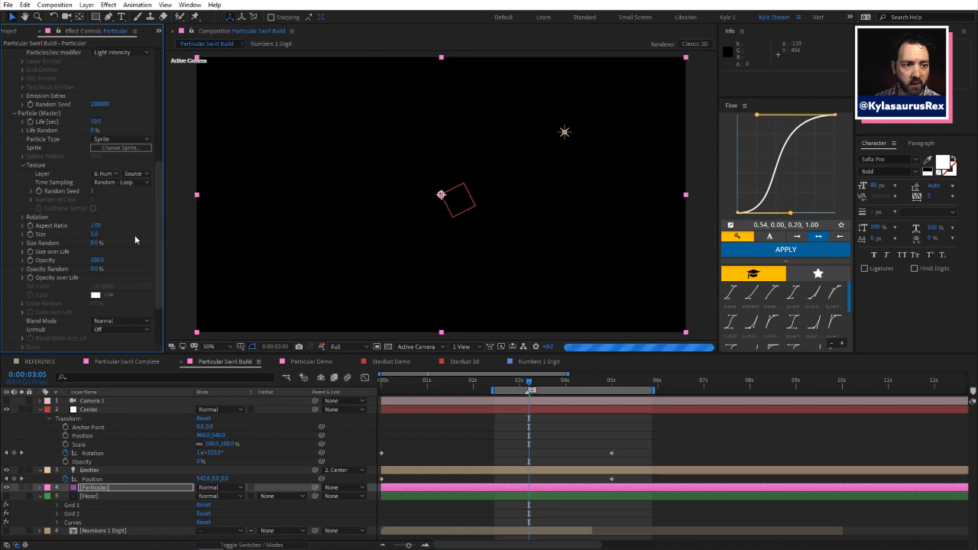
left_click_drag(96, 235, 223, 234)
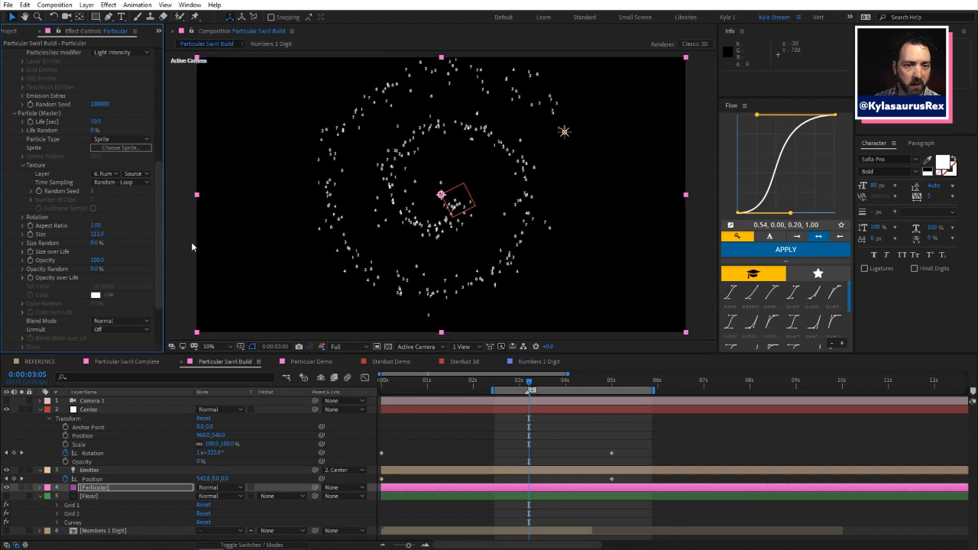
left_click_drag(96, 233, 197, 233)
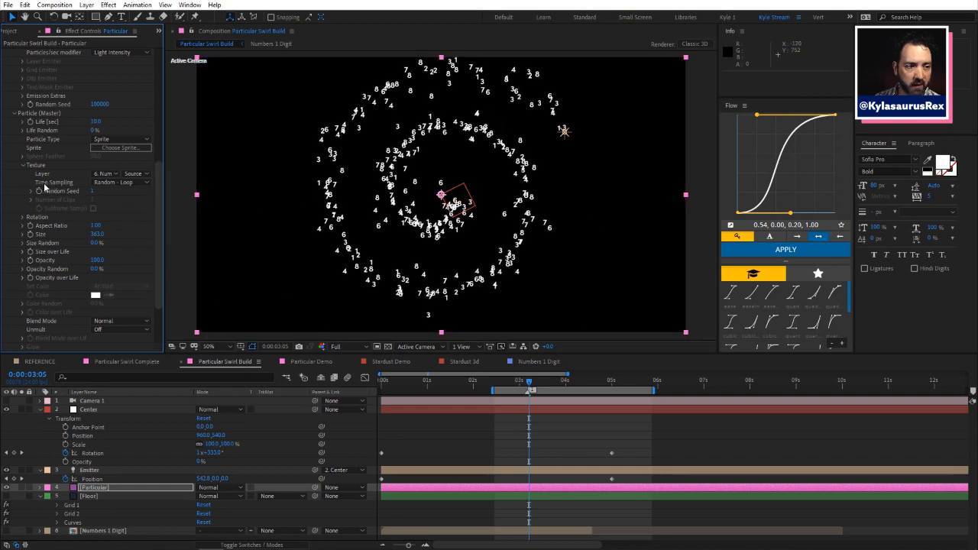
Step: Review the texture's Time Sampling options, keeping Random - Loop, and preview the number swirl at Quarter resolution from 0:00:03:13
left_click(145, 183)
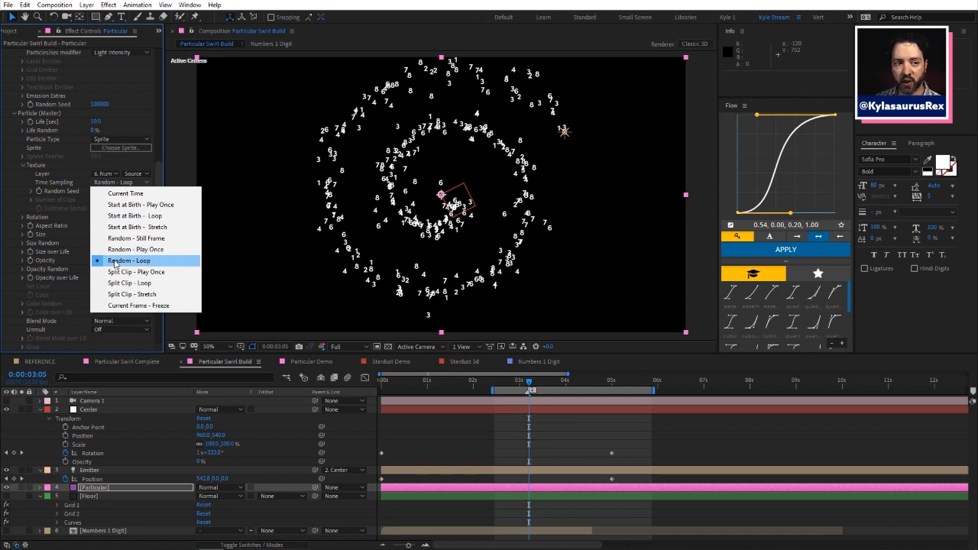
left_click(20, 196)
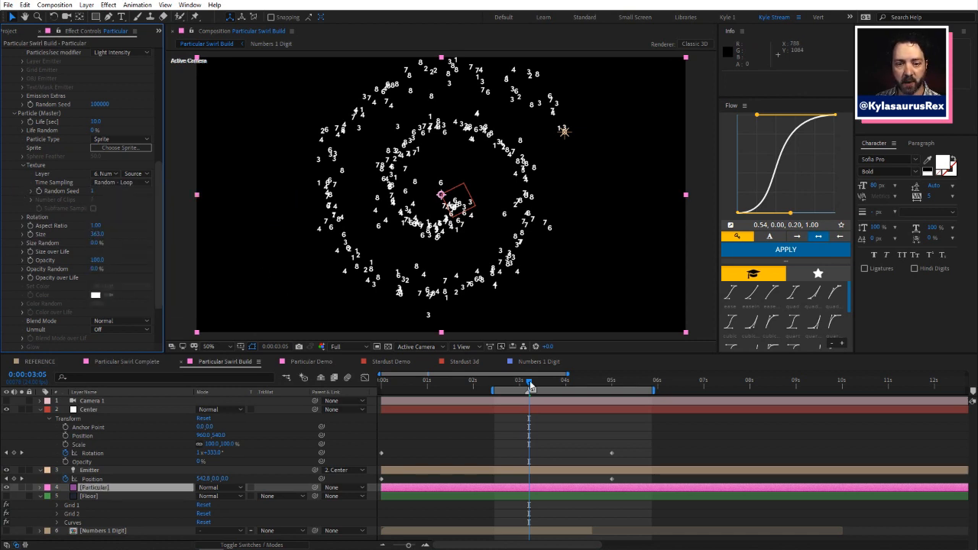
left_click_drag(531, 385, 548, 386)
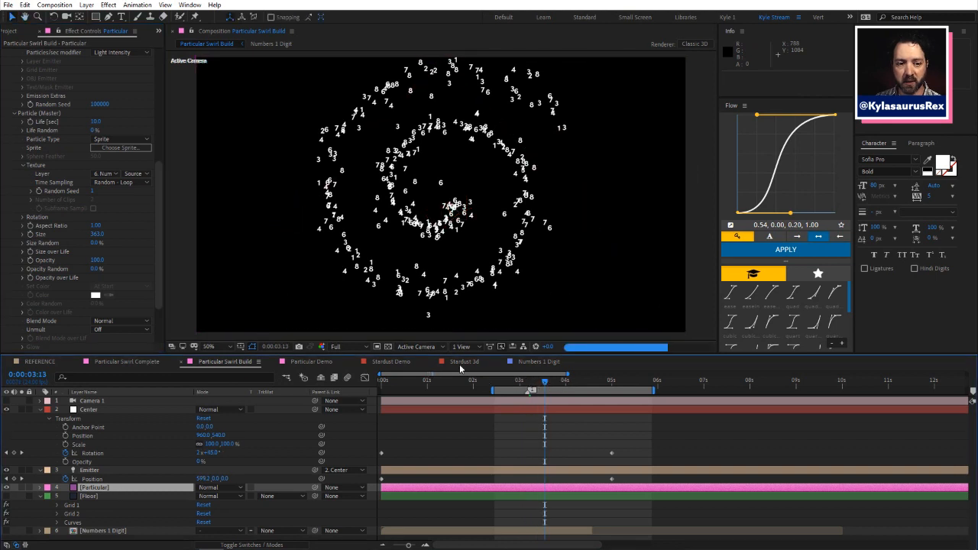
left_click(336, 346)
left_click(348, 404)
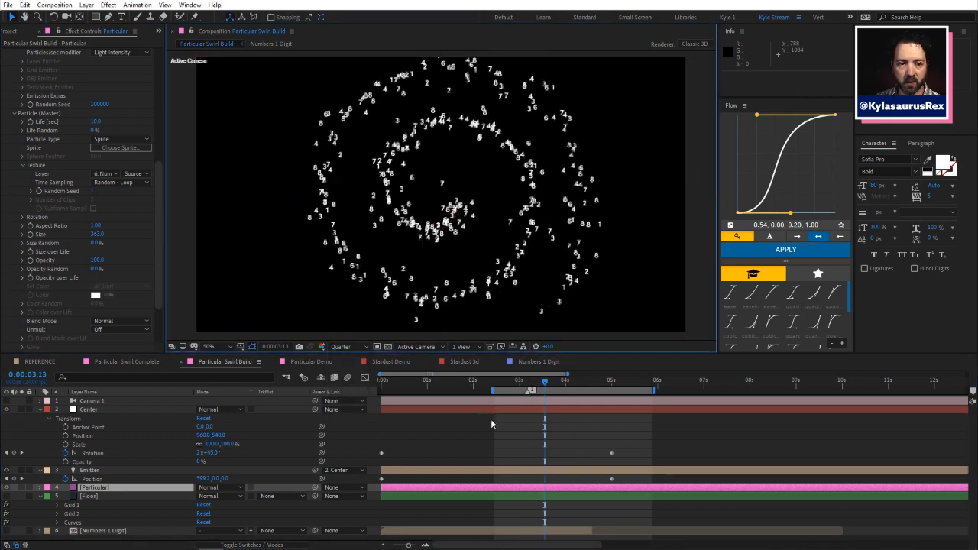
key("space")
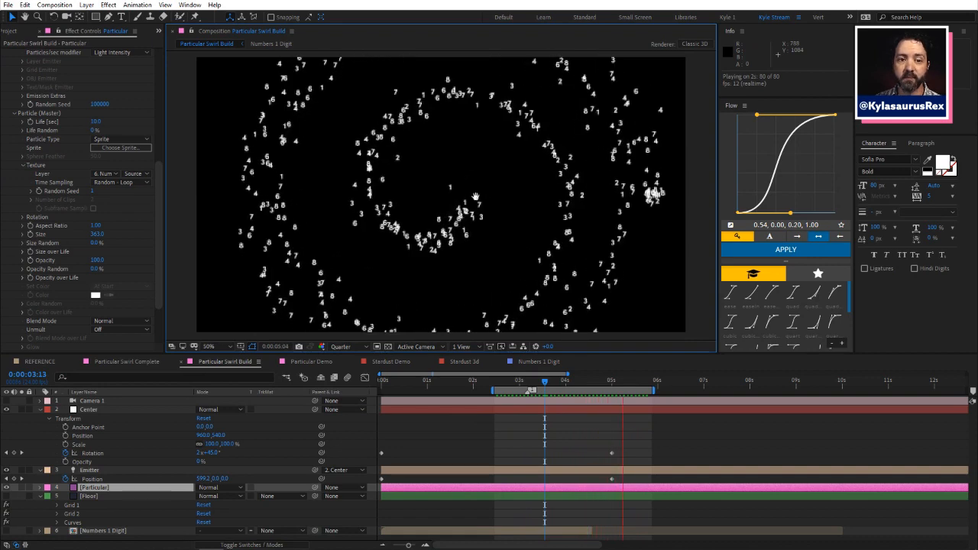
key("space")
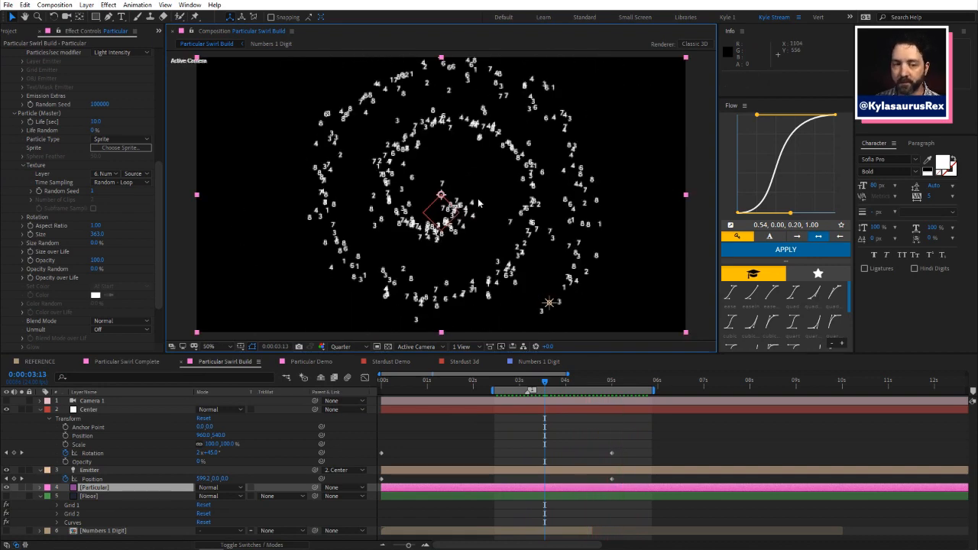
Step: Change the Particular layer's Particle Type to Sprite Colorize so the number sprites can be tinted
left_click_drag(158, 222, 158, 277)
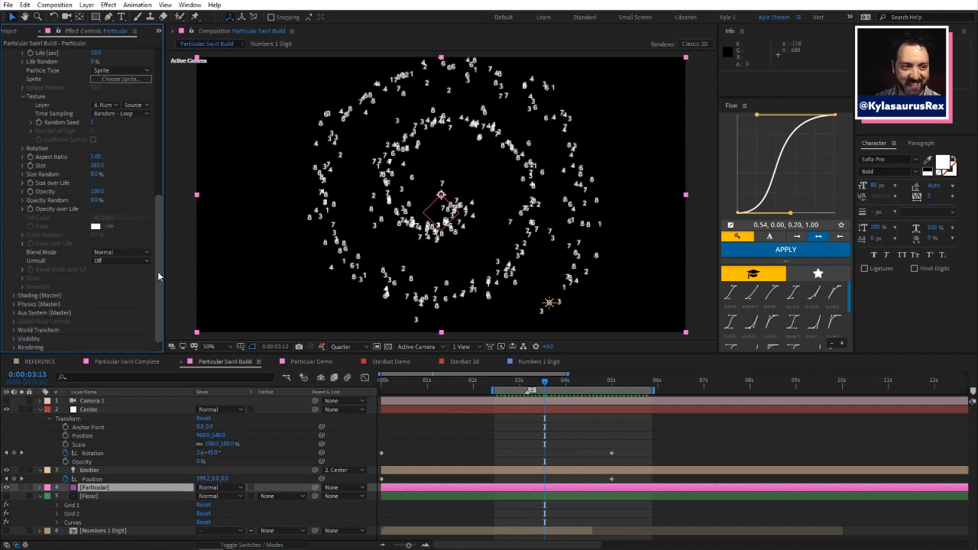
left_click_drag(158, 262, 159, 229)
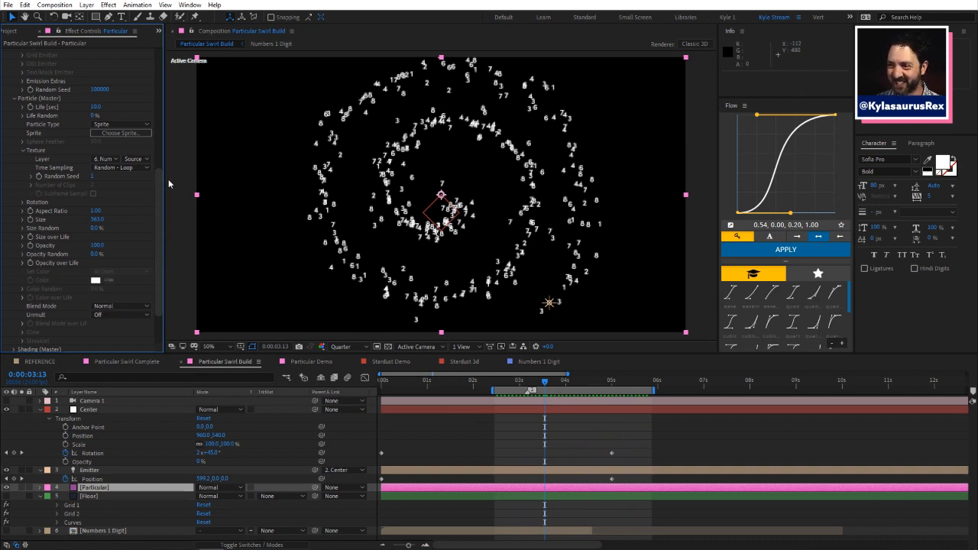
mouse_move(161, 188)
left_mouse_down()
mouse_move(160, 166)
mouse_move(160, 185)
left_mouse_up()
left_click(145, 132)
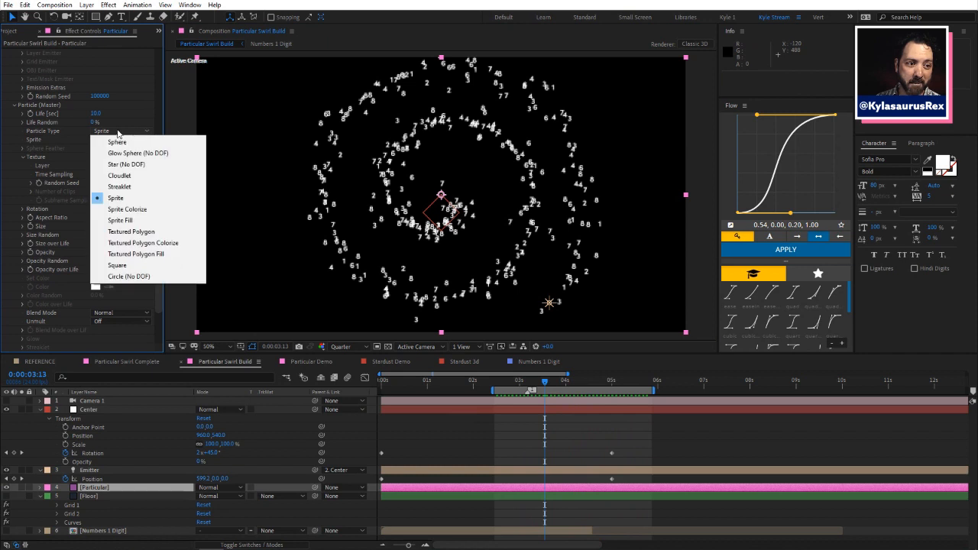
left_click(134, 211)
Step: Set the particle Color to a medium blue and the particle Blend Mode to Add
scroll(153, 219, "down", 3)
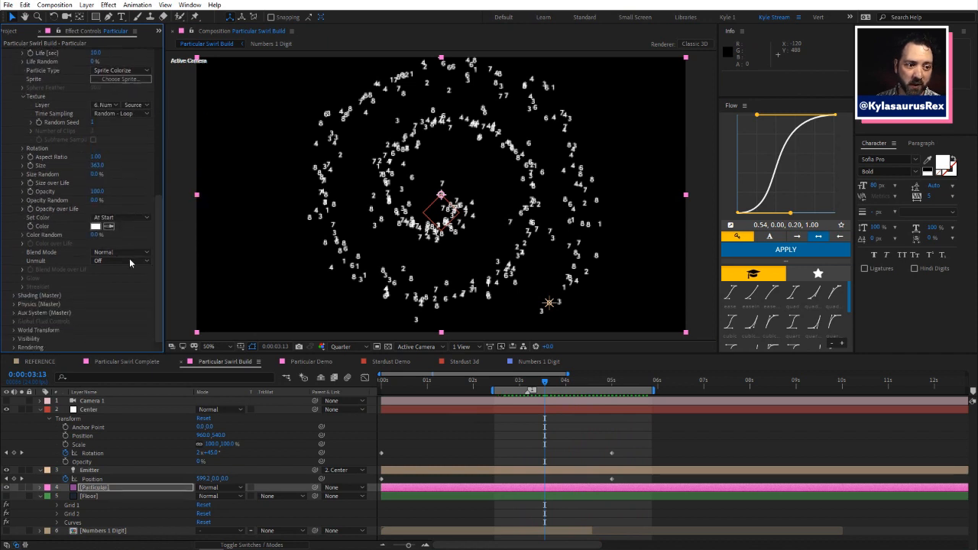
left_click(96, 226)
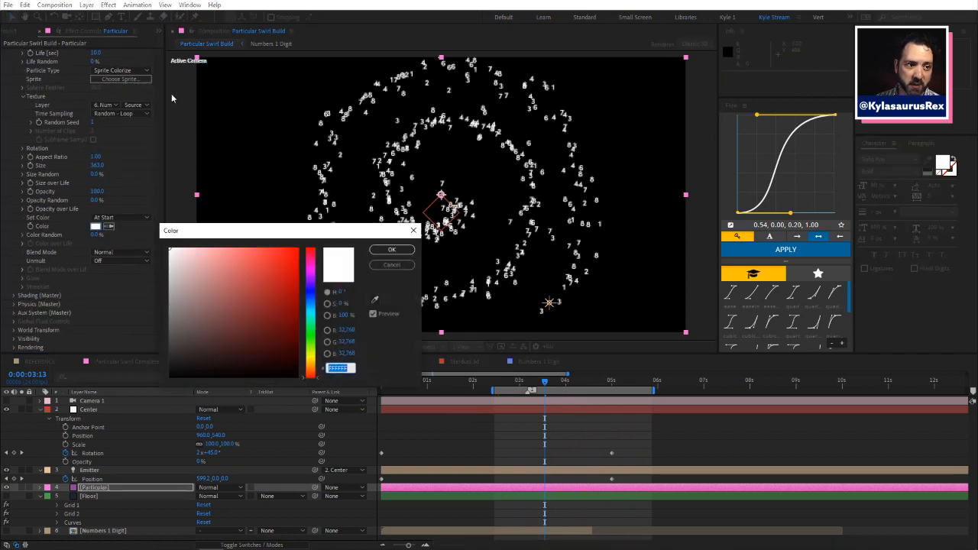
left_click_drag(310, 260, 310, 304)
left_click_drag(247, 256, 247, 272)
left_click(391, 250)
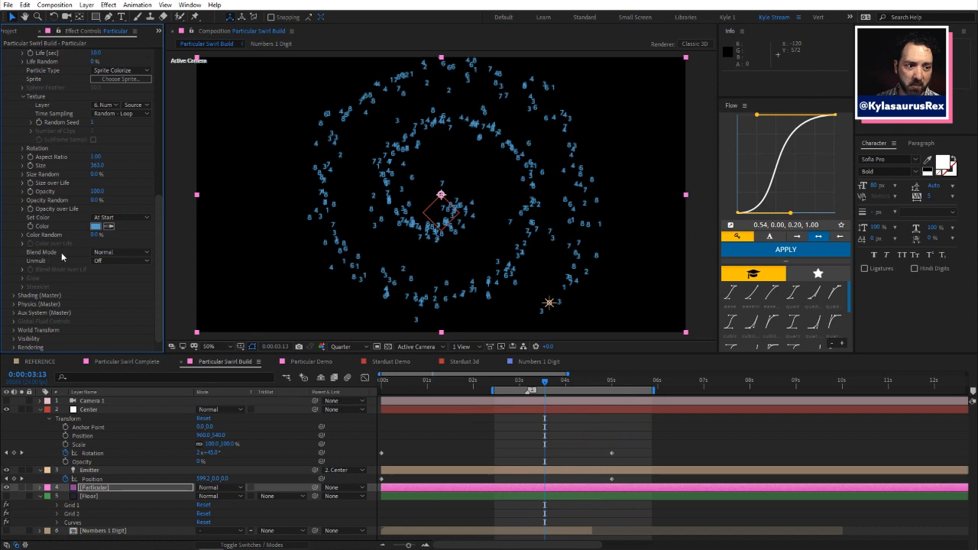
left_click(113, 254)
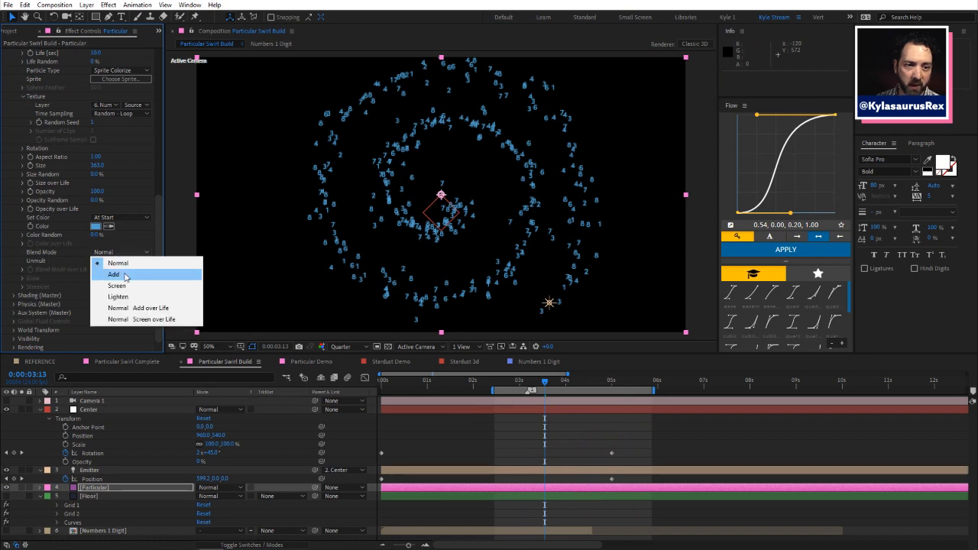
left_click(125, 275)
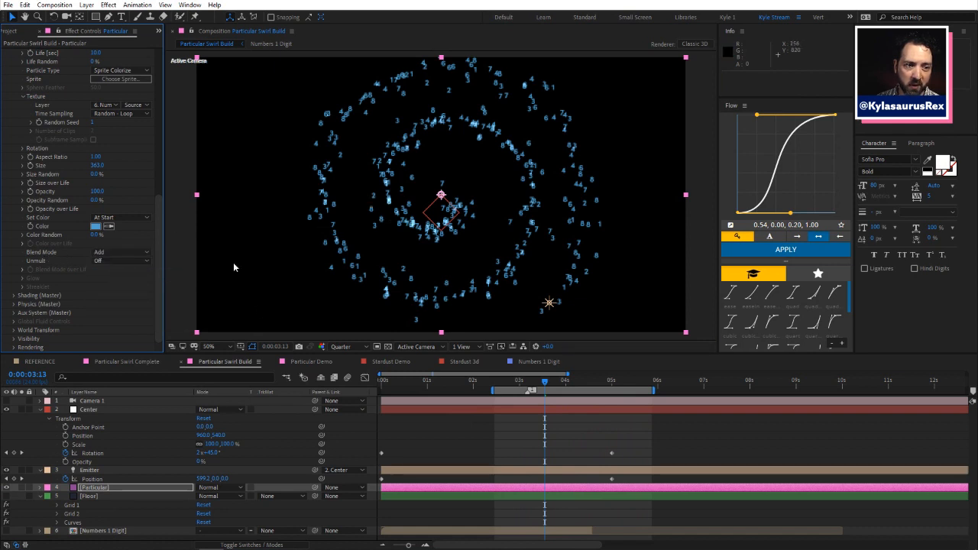
Step: Raise the emitter's Particles/sec to about 560 to make the number swirl denser
scroll(121, 122, "up", 10)
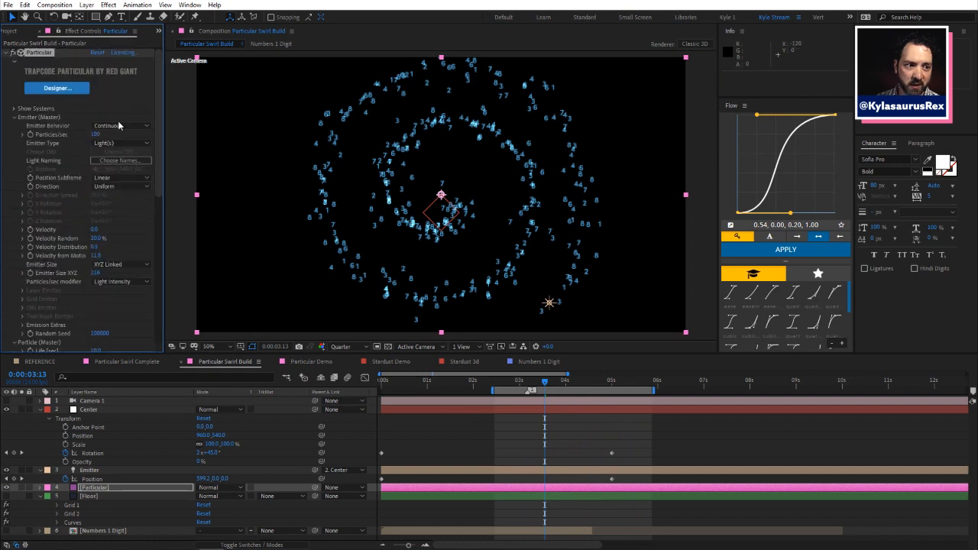
left_click_drag(108, 133, 110, 134)
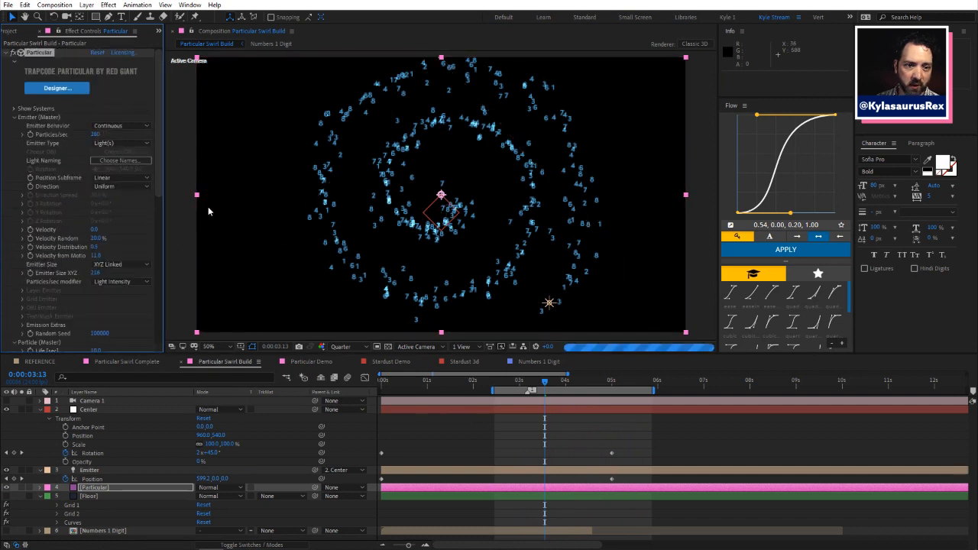
left_click_drag(94, 133, 154, 144)
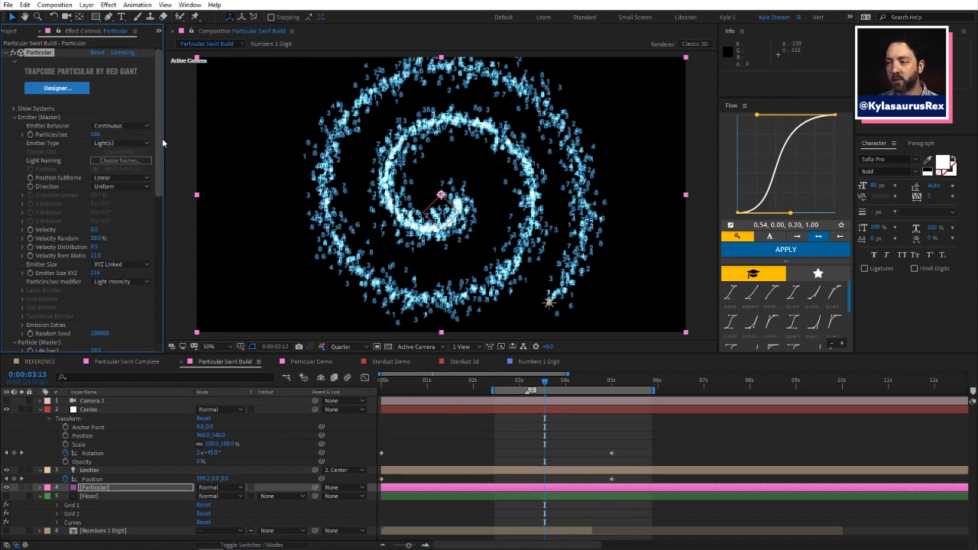
Step: Expand Particular's Rendering settings and reduce the Particle Amount to about 16
scroll(159, 135, "down", 1)
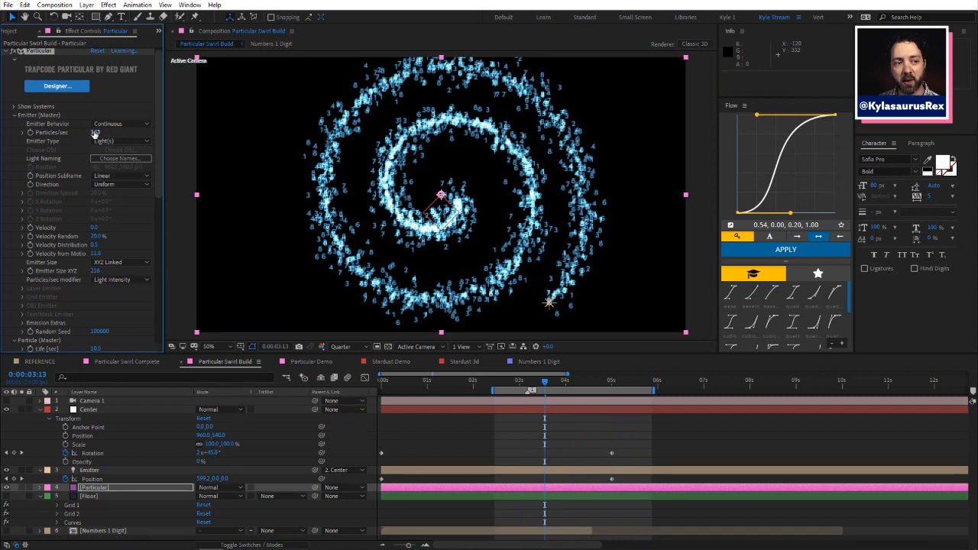
left_click_drag(156, 117, 150, 305)
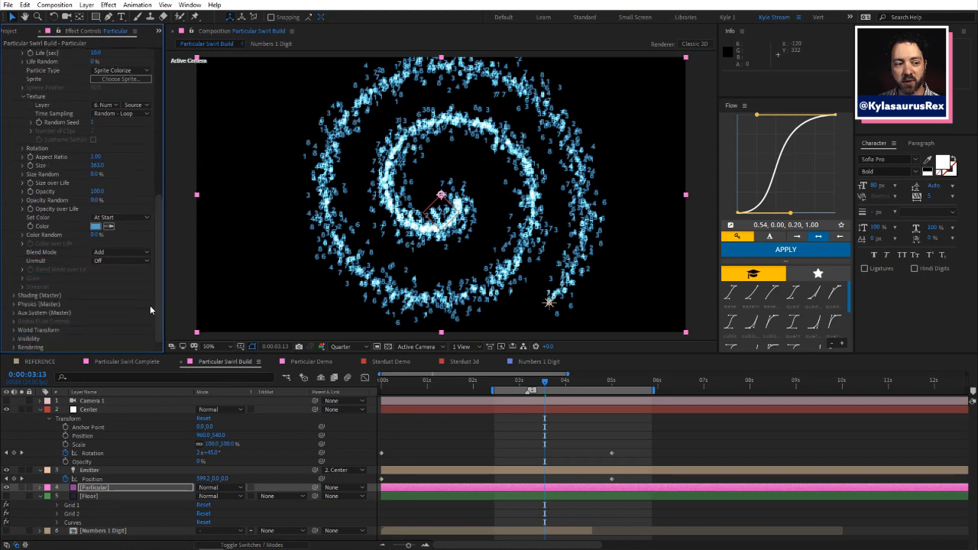
left_click(14, 348)
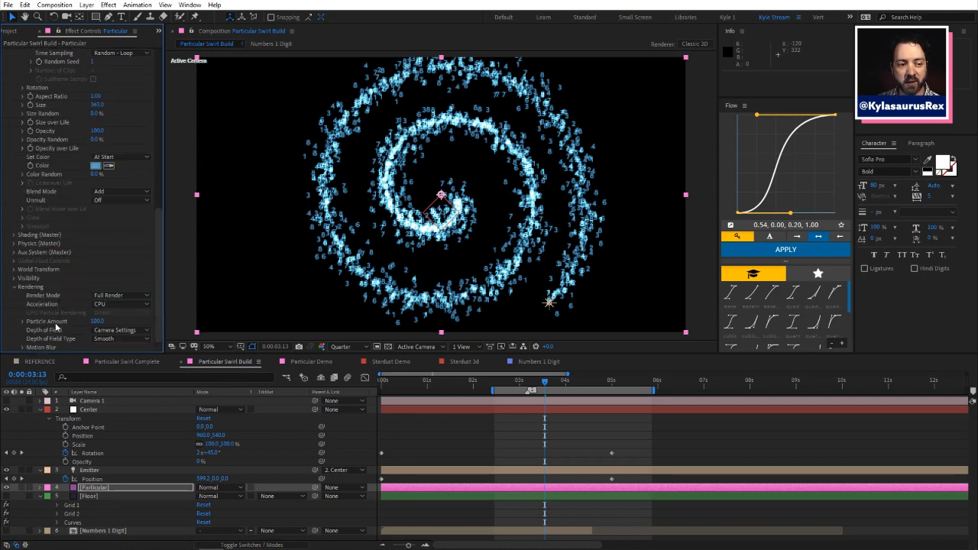
left_click(97, 321)
left_click_drag(76, 323, 60, 327)
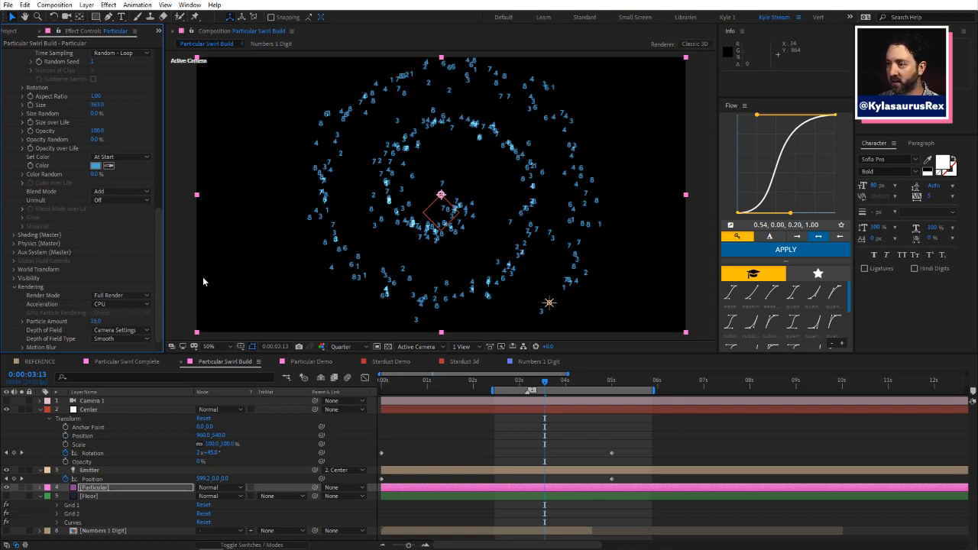
Step: Restore the Particle Amount in the Rendering settings to 100
left_click(96, 321)
type("100")
key("Return")
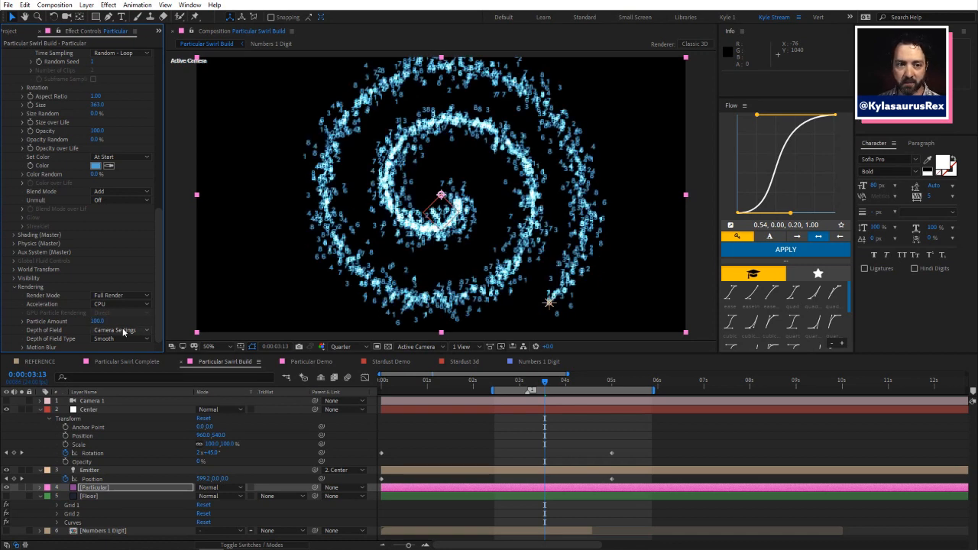
left_click_drag(159, 273, 158, 270)
scroll(153, 155, "up", 1)
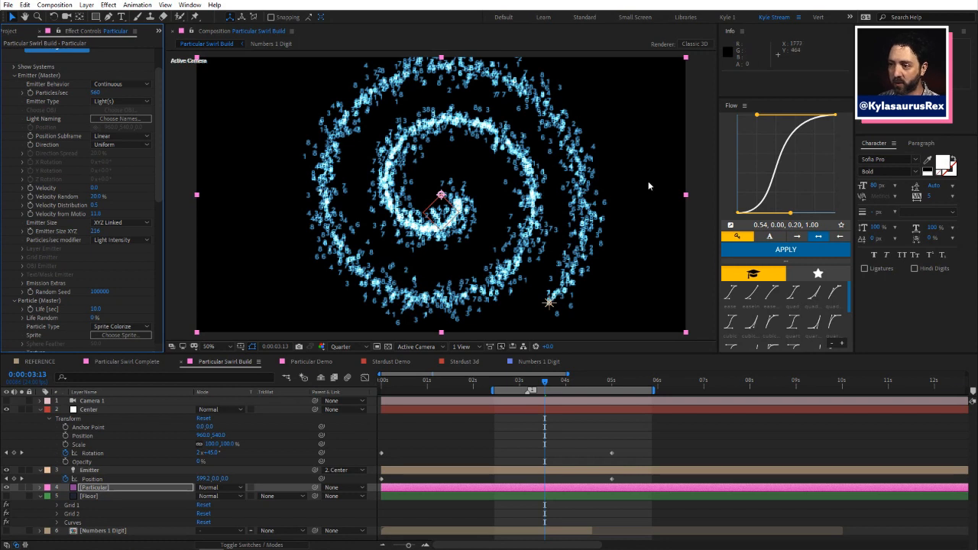
scroll(157, 122, "up", 4)
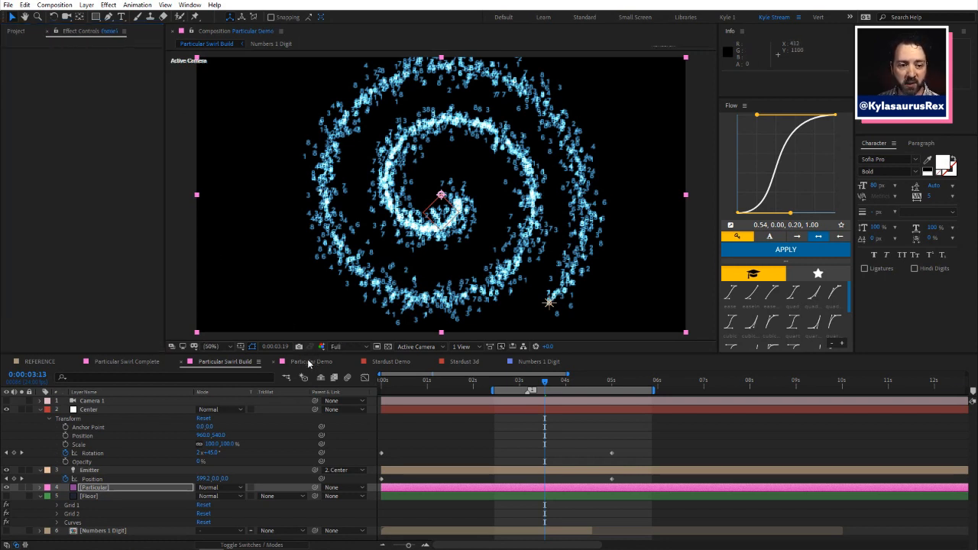
Step: Switch to the Particular Demo composition, select its Particular layer and open the Particular Designer in a maximized window
left_click(308, 362)
left_click(160, 397)
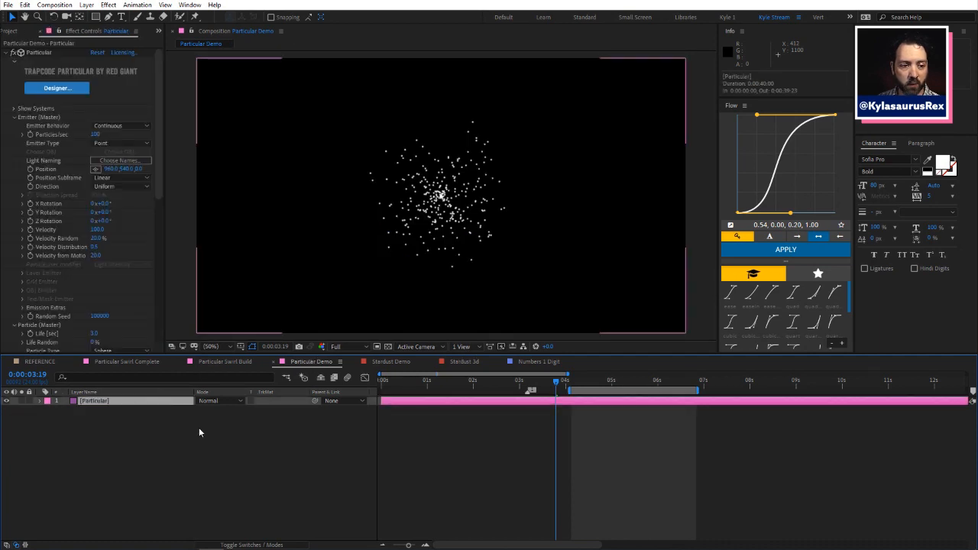
left_click(60, 89)
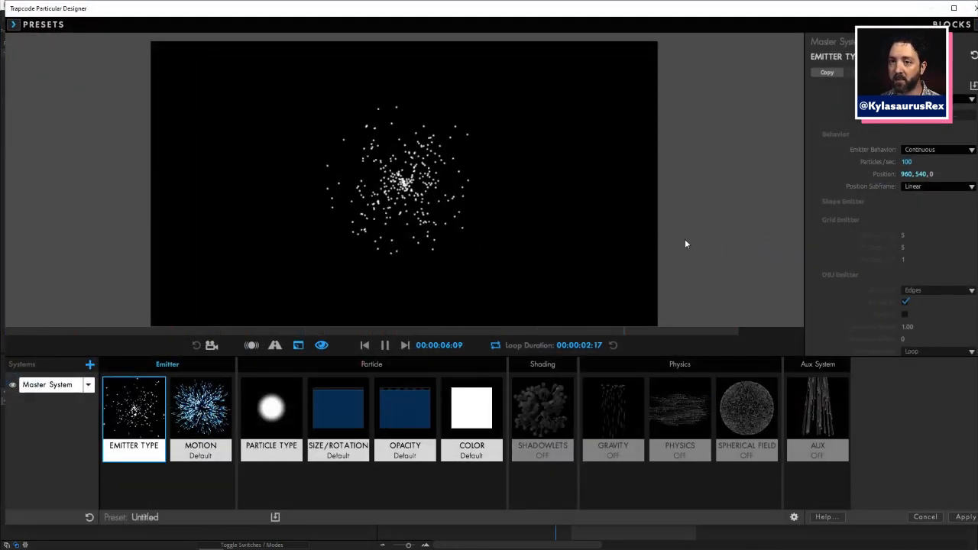
left_click(954, 8)
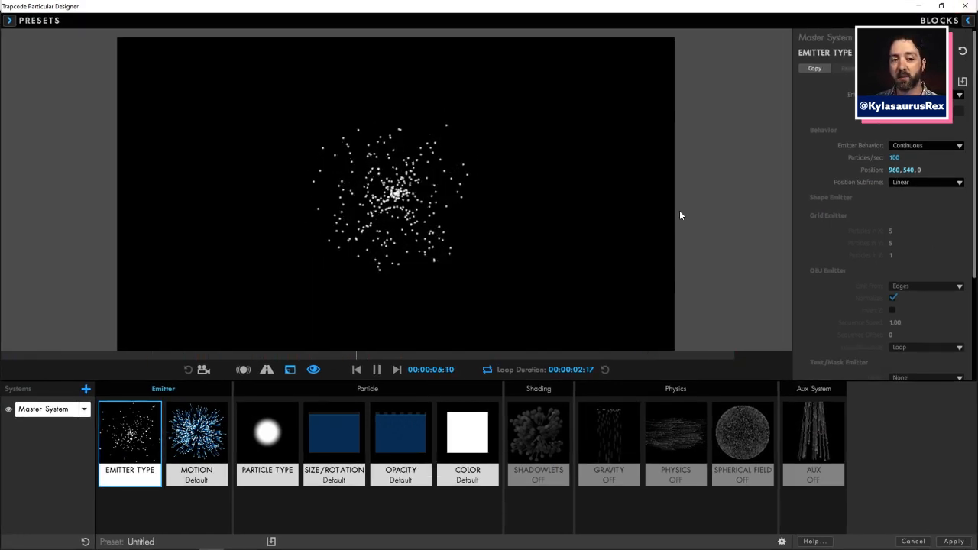
Step: Show the Designer's preset library and preview the Motion Graphics presets Abbot Kinney, Glow Hearts, Liquid Gold and Icosas
left_click(10, 21)
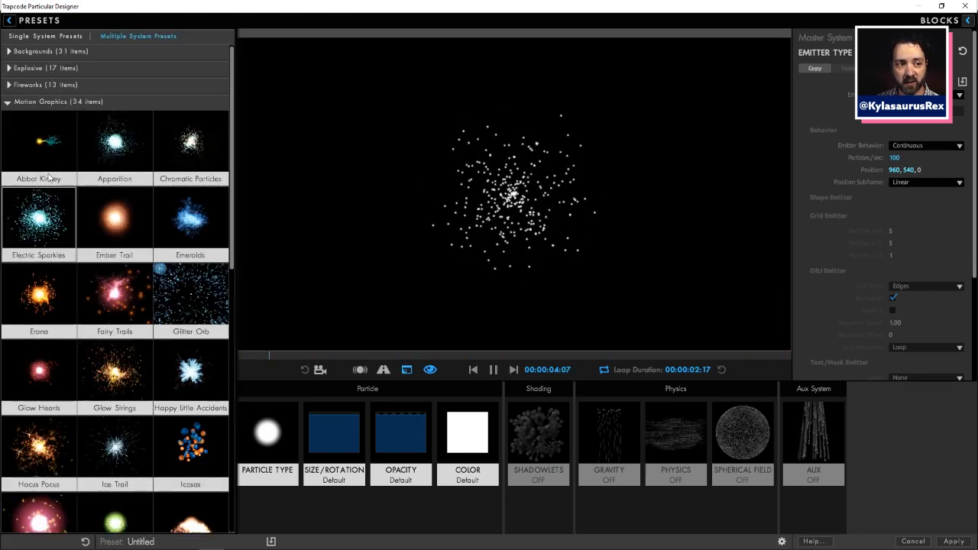
left_click(48, 155)
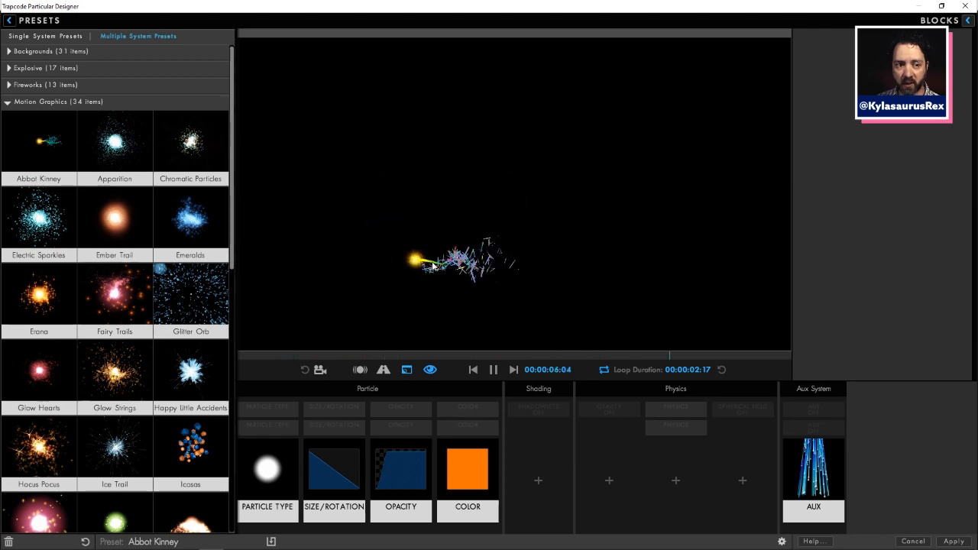
left_click(46, 374)
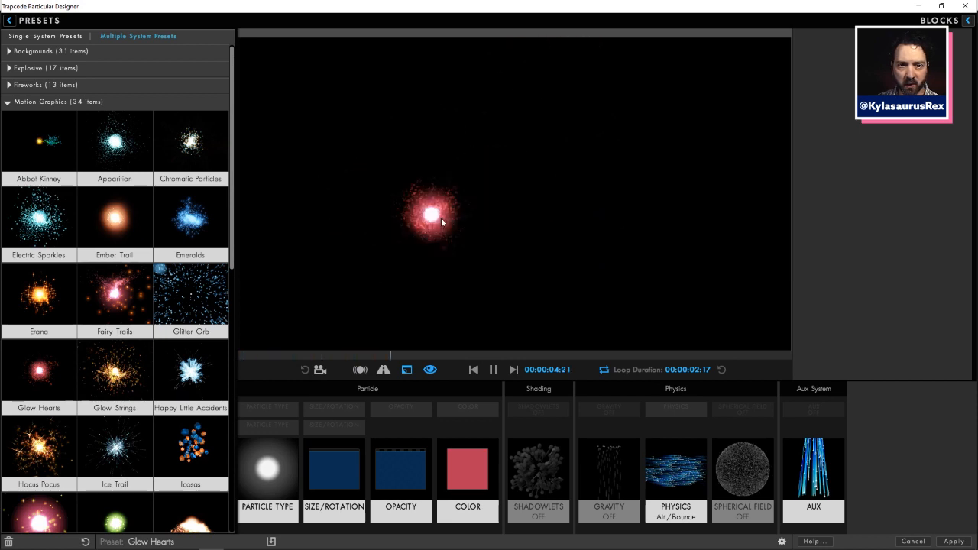
scroll(86, 295, "down", 2)
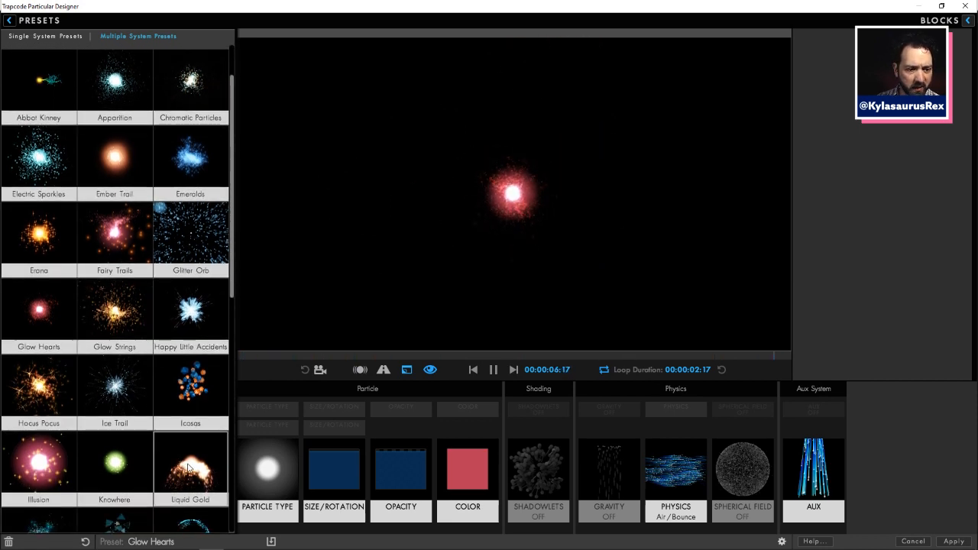
left_click(194, 459)
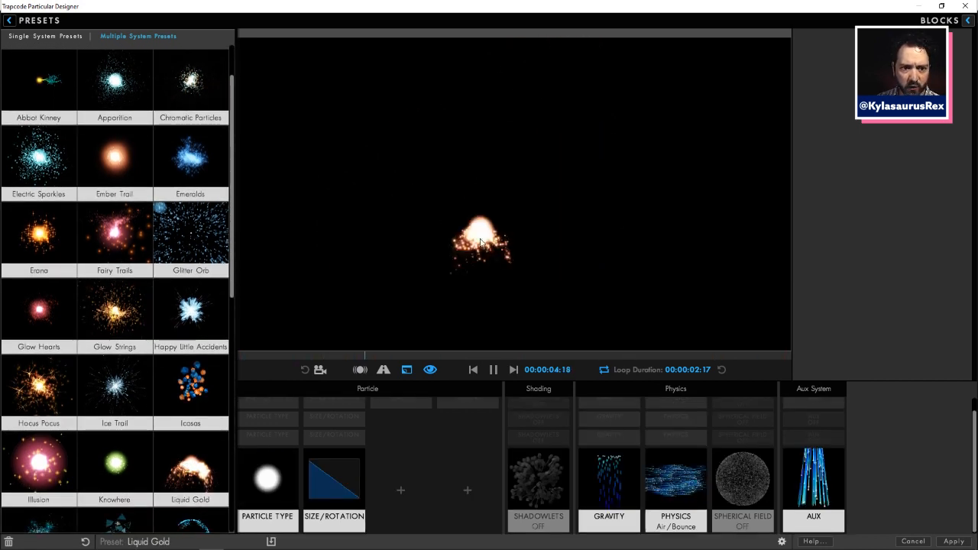
scroll(200, 345, "down", 2)
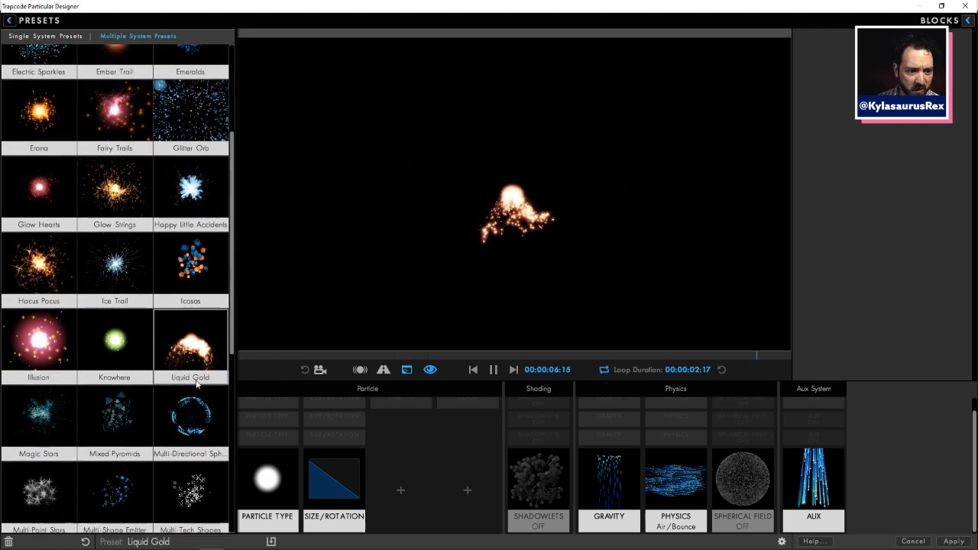
left_click(194, 261)
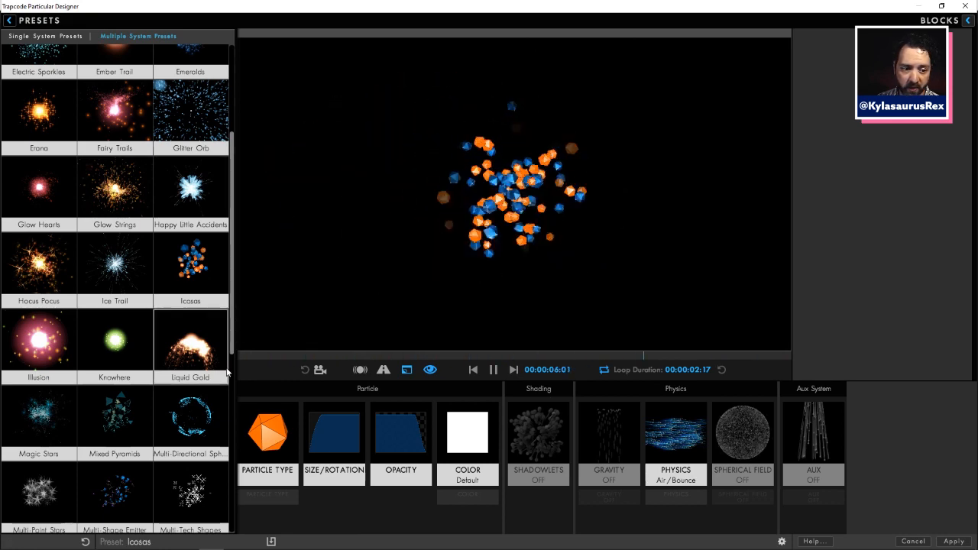
Step: Collapse the Motion Graphics group and preview the Aqueous and Equilibrium presets in the Fluid group
scroll(197, 419, "up", 5)
left_click(9, 102)
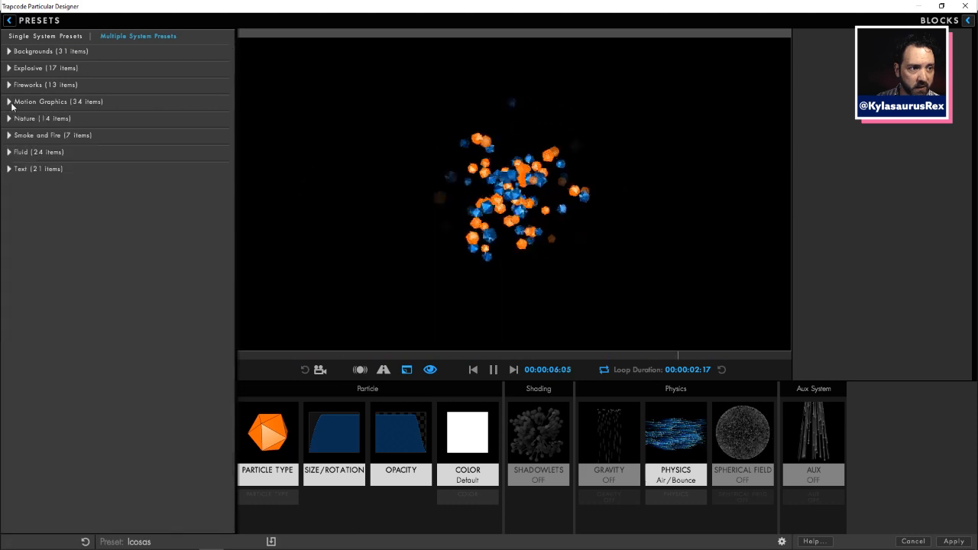
left_click(9, 152)
left_click(39, 194)
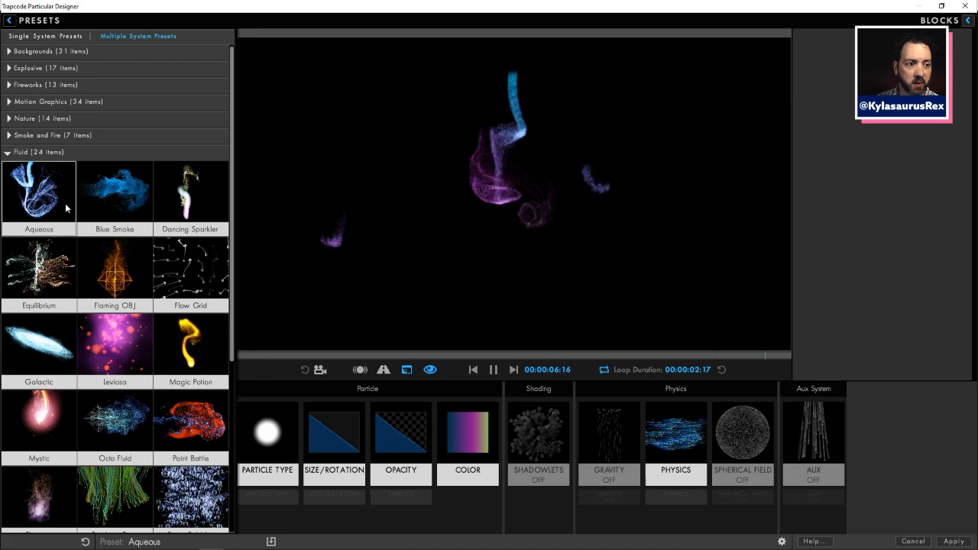
left_click(10, 102)
left_click(9, 102)
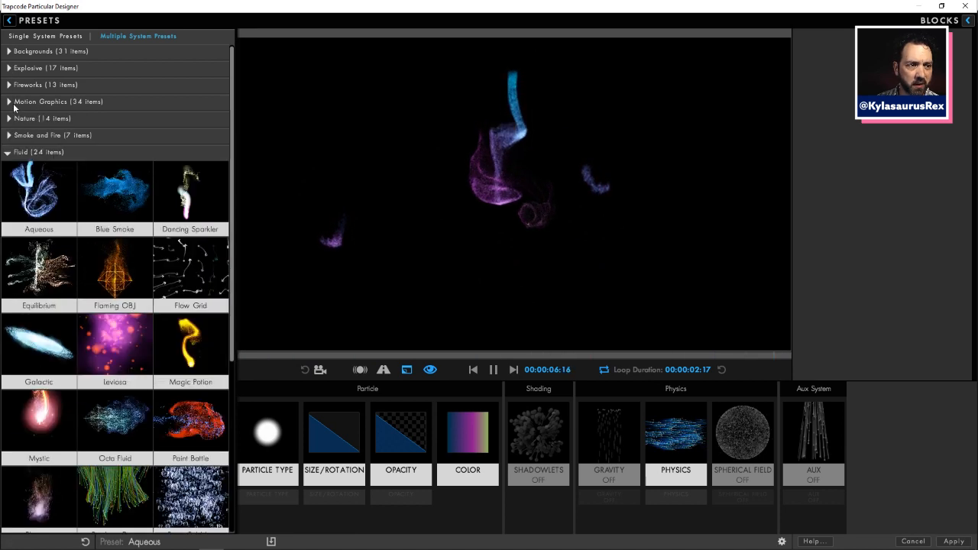
left_click(48, 278)
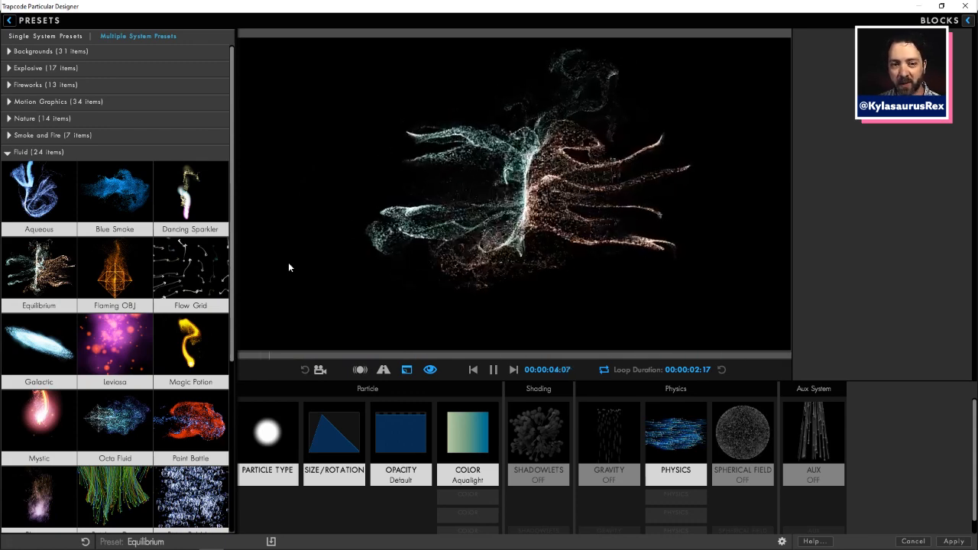
Step: Collapse the Fluid group and browse the Single System Presets, including the Basics group
left_click(9, 155)
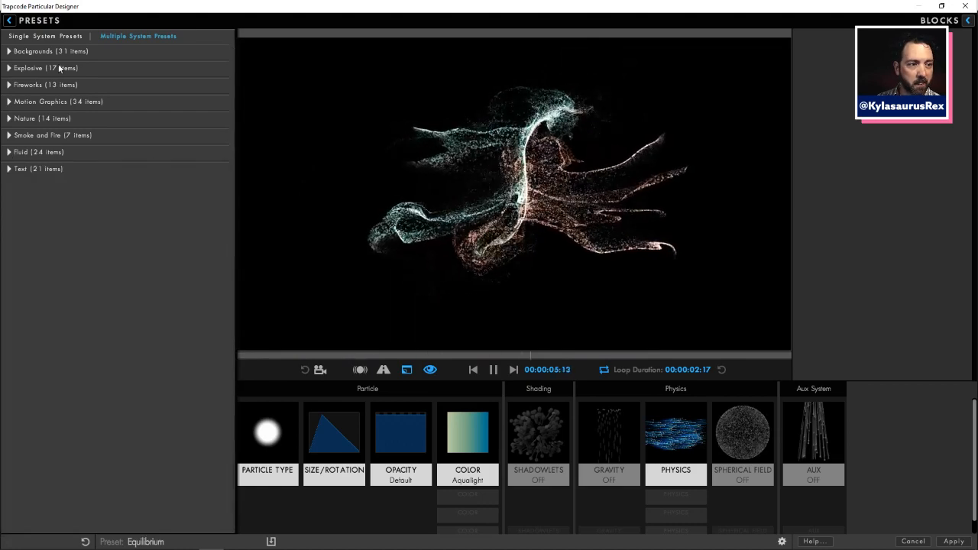
left_click(50, 35)
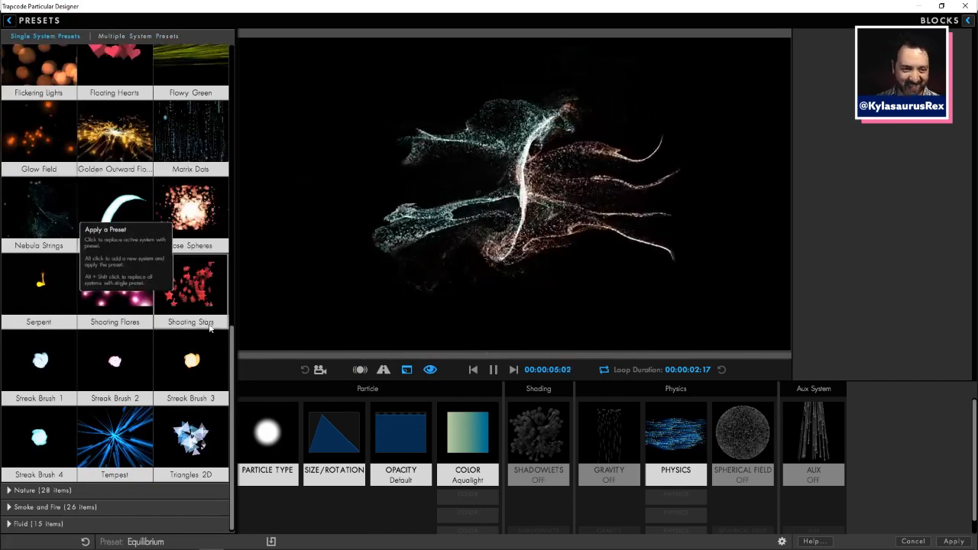
left_click_drag(232, 367, 242, 76)
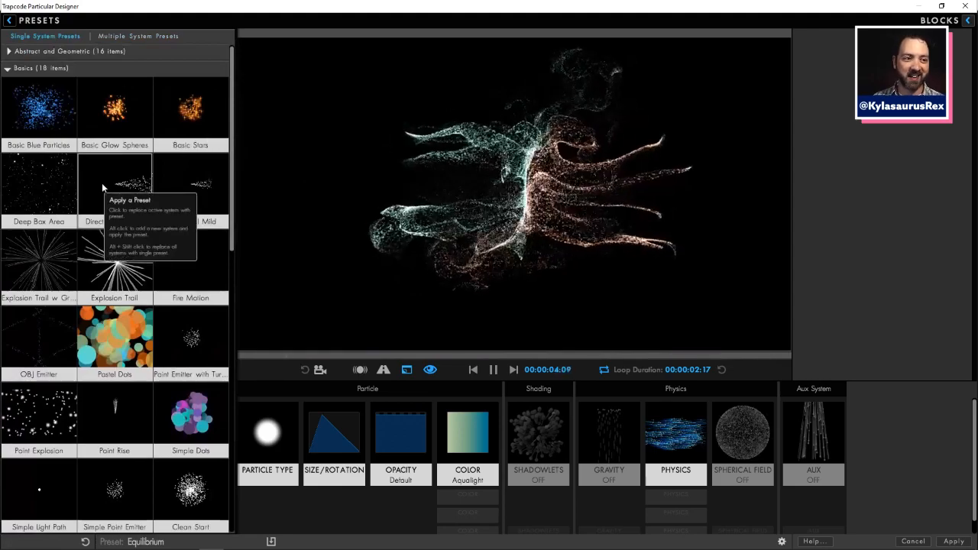
Step: Collapse the Basics and Motion Graphics preset groups, reopen Basics, review the Designer's effect blocks and leave the Designer
left_click(6, 70)
left_click(15, 134)
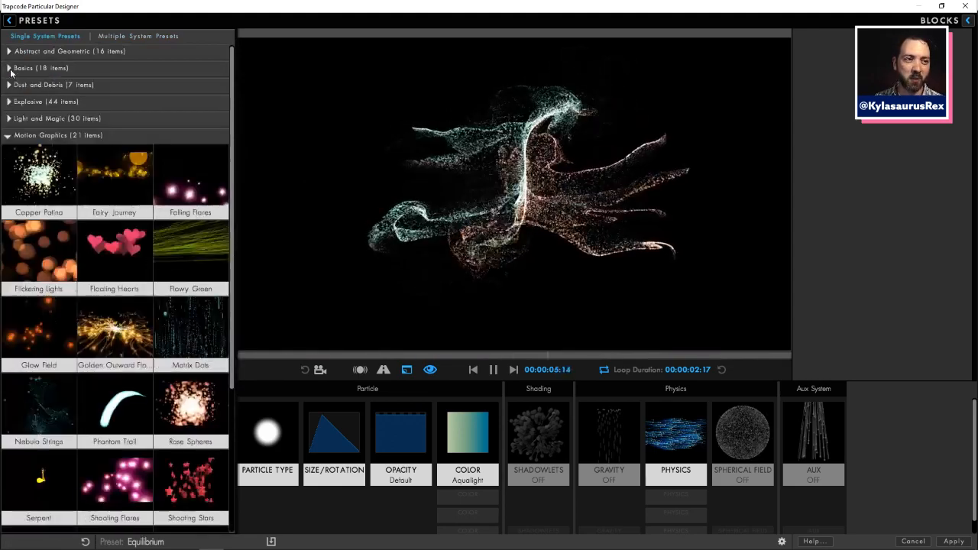
left_click(8, 136)
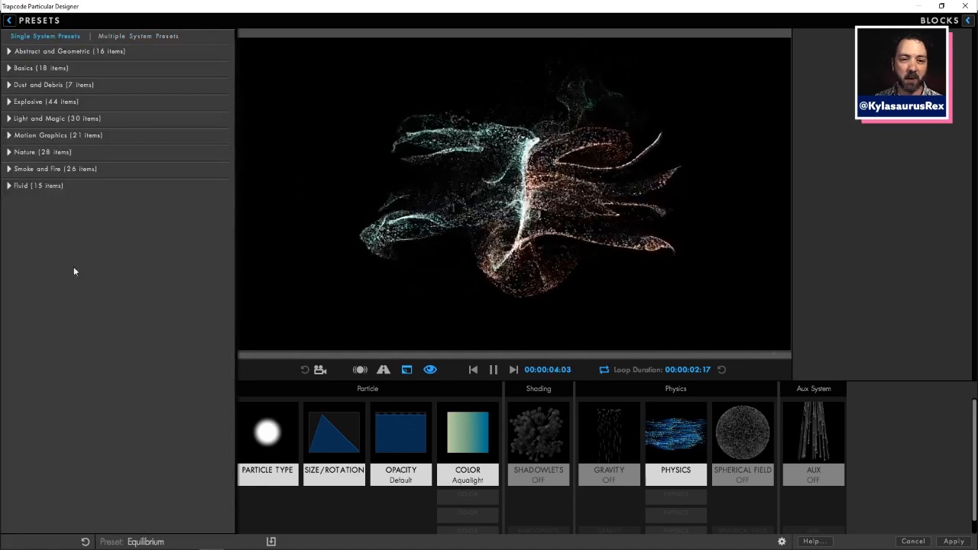
left_click(10, 68)
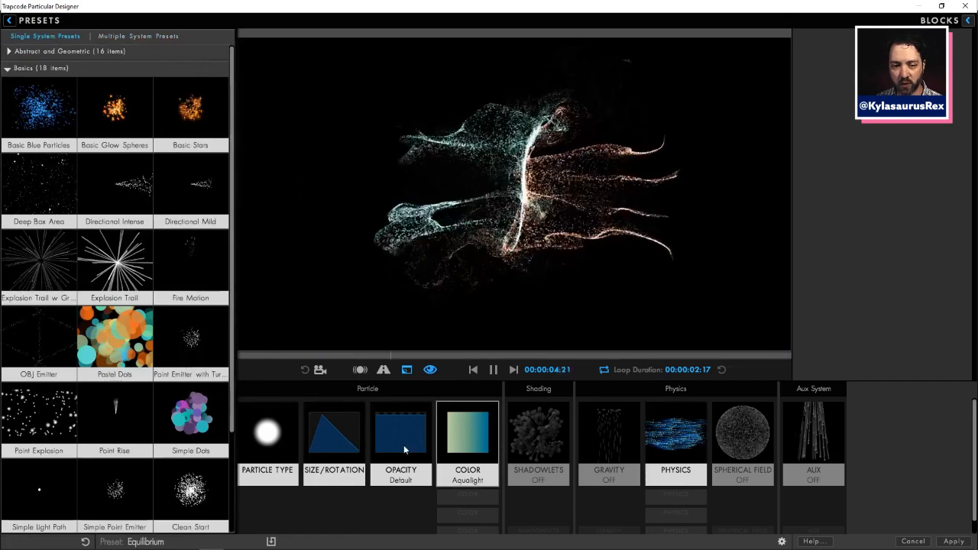
left_click(312, 440)
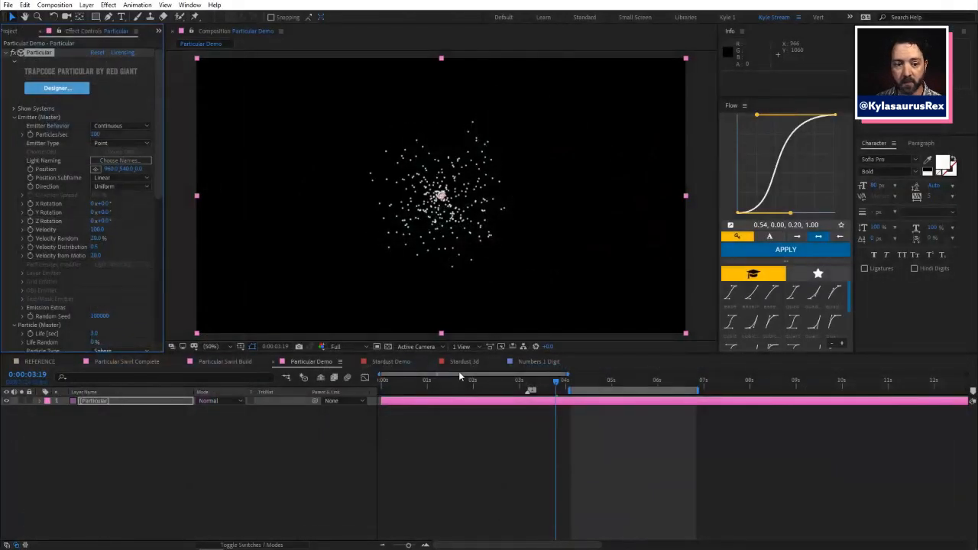
Step: Switch to the Stardust Demo composition, scrub to 0:00:02:22 and select its Stardust layer
left_click(392, 361)
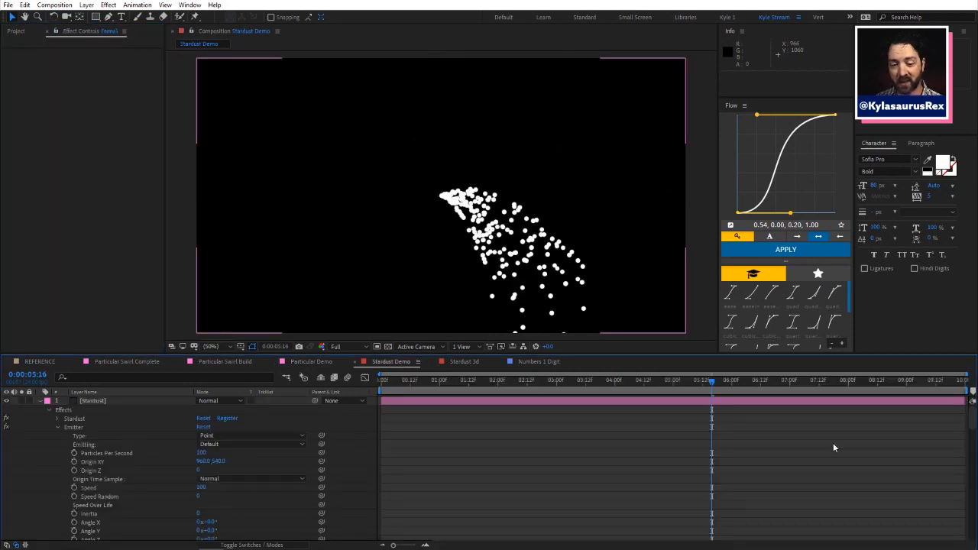
mouse_move(738, 548)
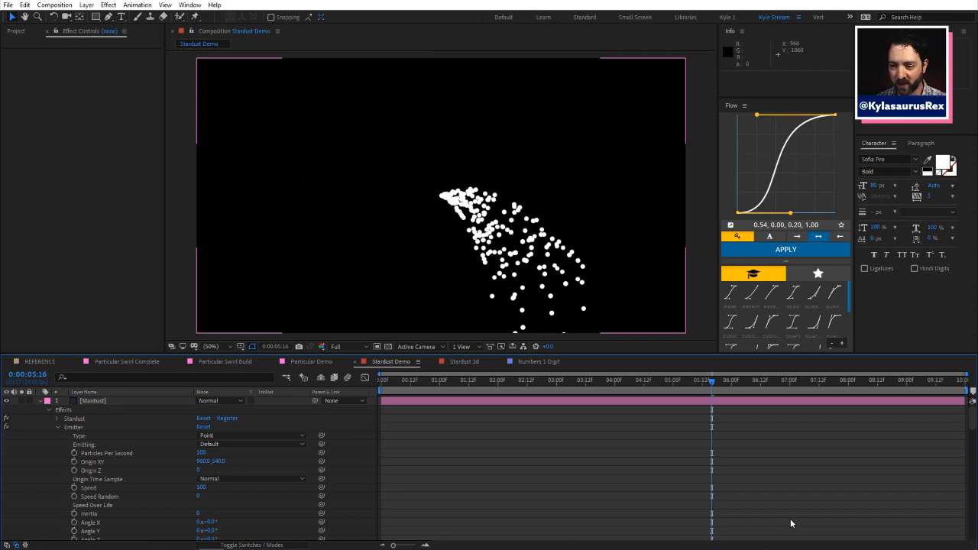
left_click_drag(712, 383, 551, 387)
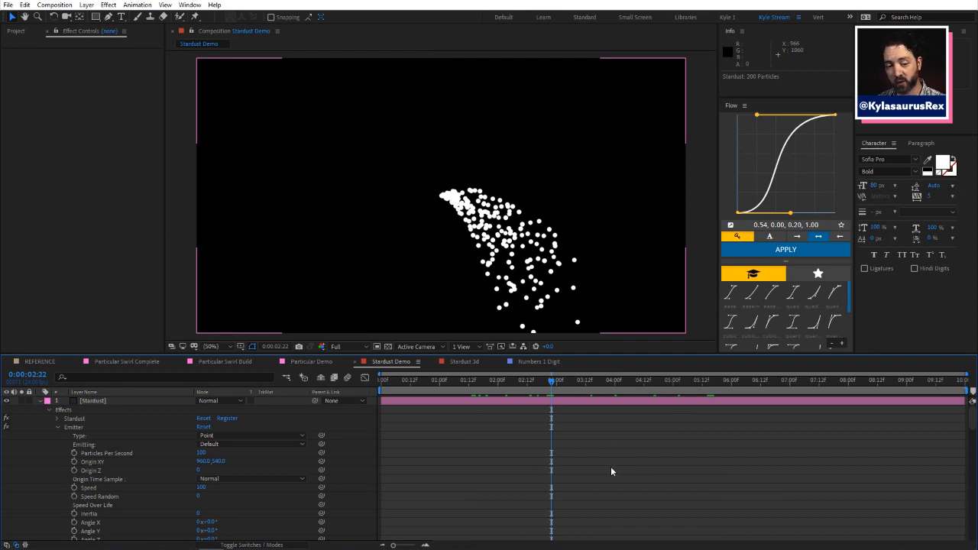
left_click(150, 402)
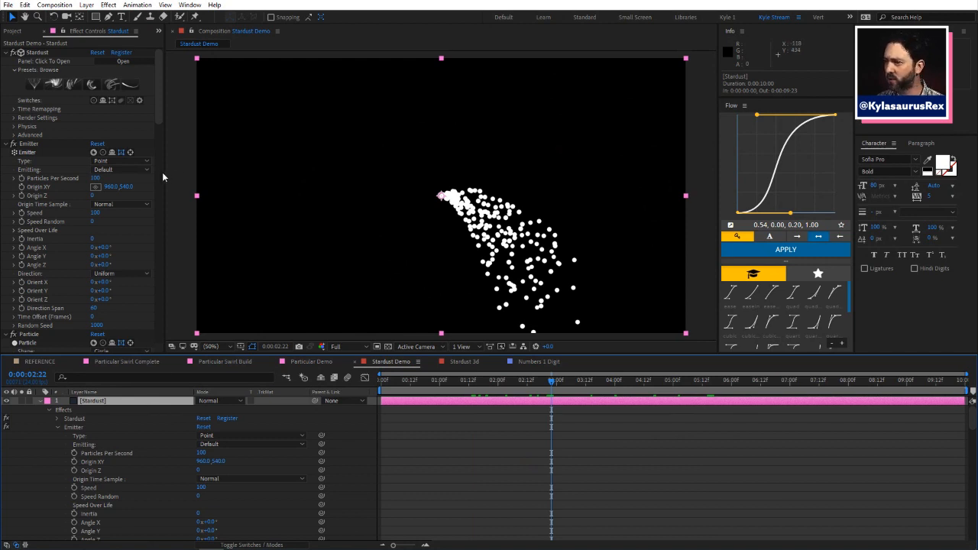
Step: Open the Stardust node panel, widen it to show all its nodes and enlarge the composition view
left_click(135, 64)
left_click_drag(76, 89, 225, 93)
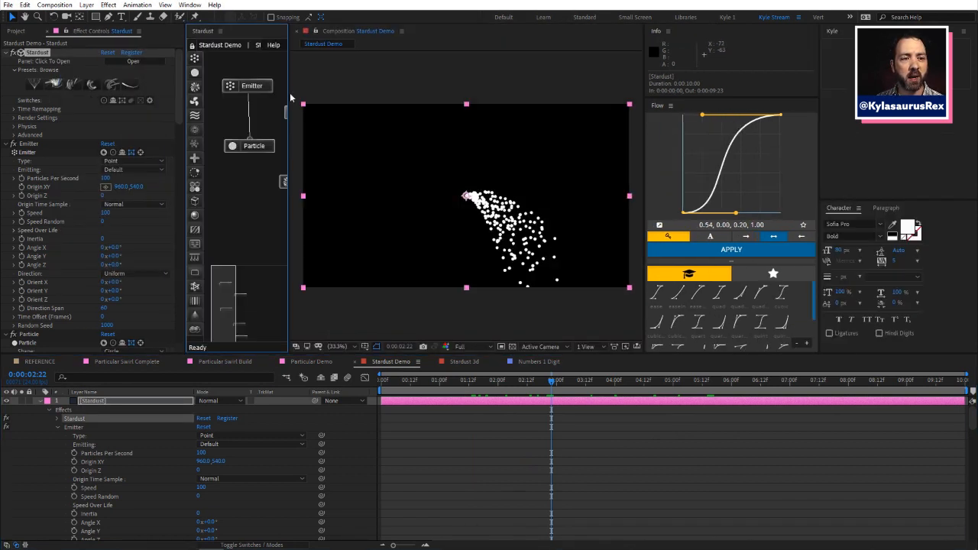
left_click_drag(299, 90, 366, 89)
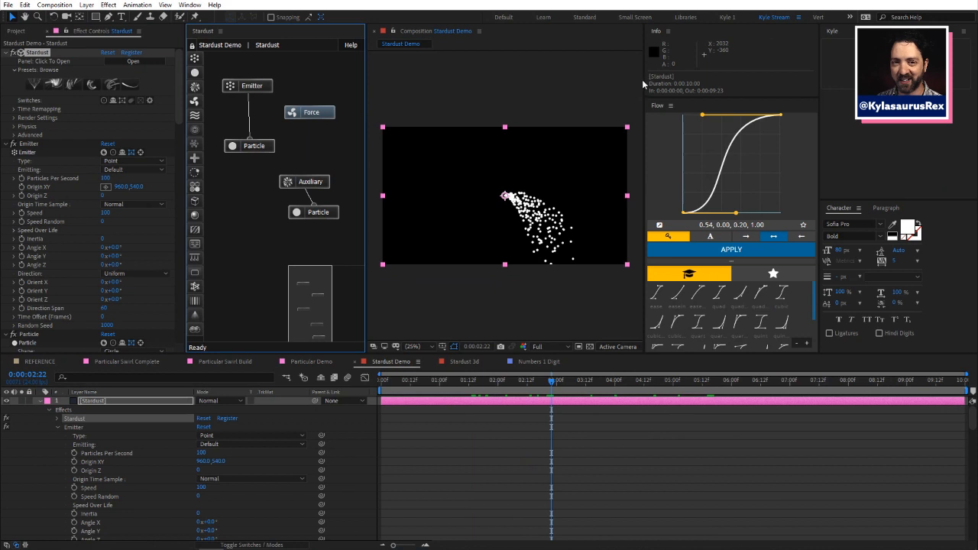
left_click_drag(643, 79, 719, 78)
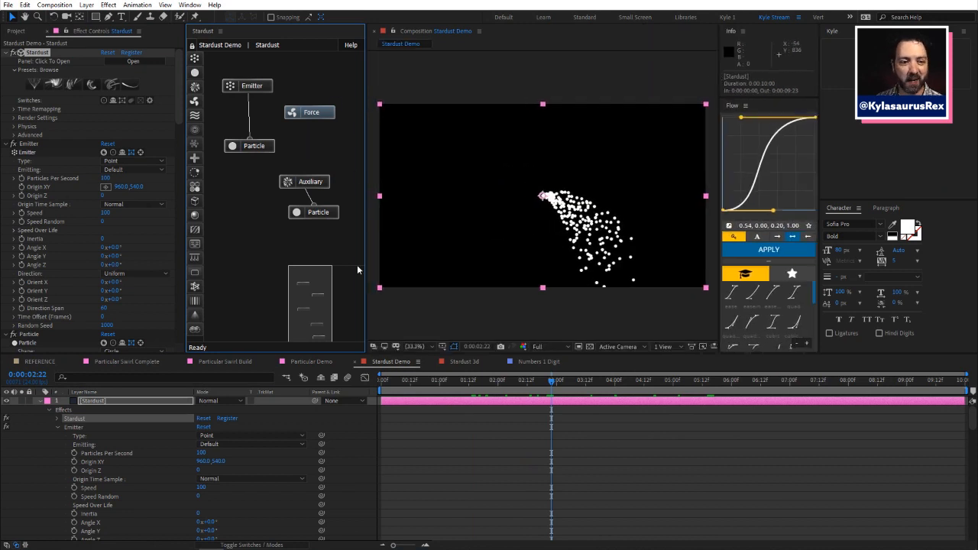
Step: Align the Emitter and Particle nodes, show each node's properties and collapse their effect settings
left_click_drag(256, 85, 256, 82)
left_click_drag(258, 146, 262, 134)
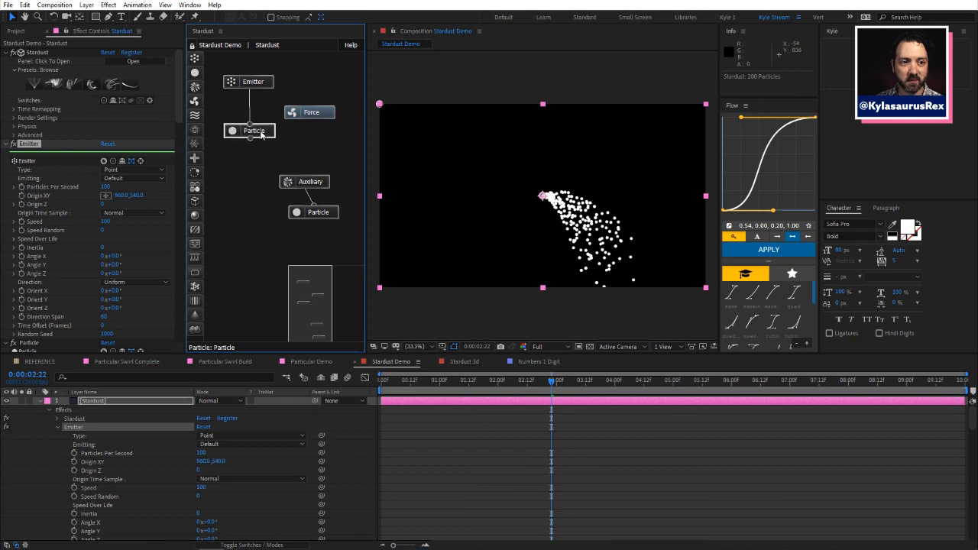
left_click(260, 134)
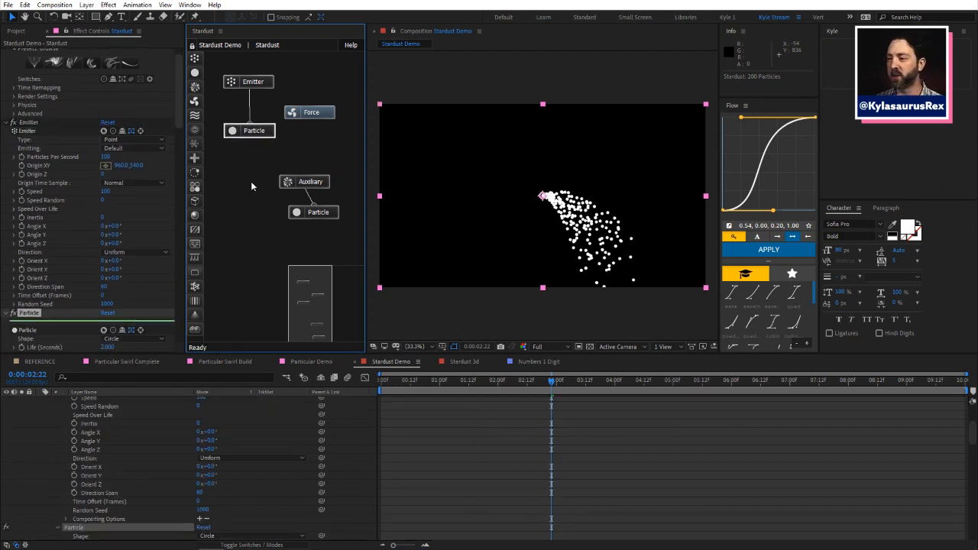
left_click(258, 90)
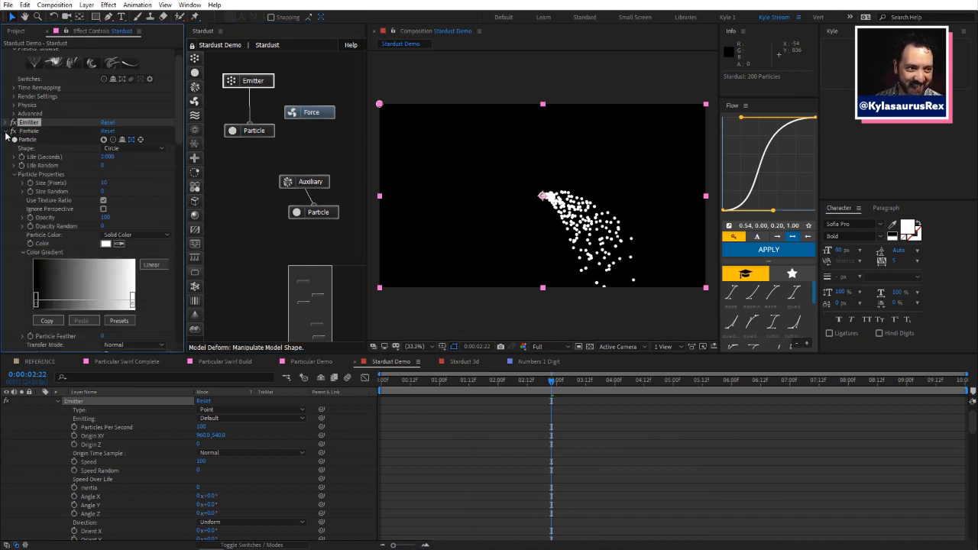
left_click(7, 132)
left_click(5, 148)
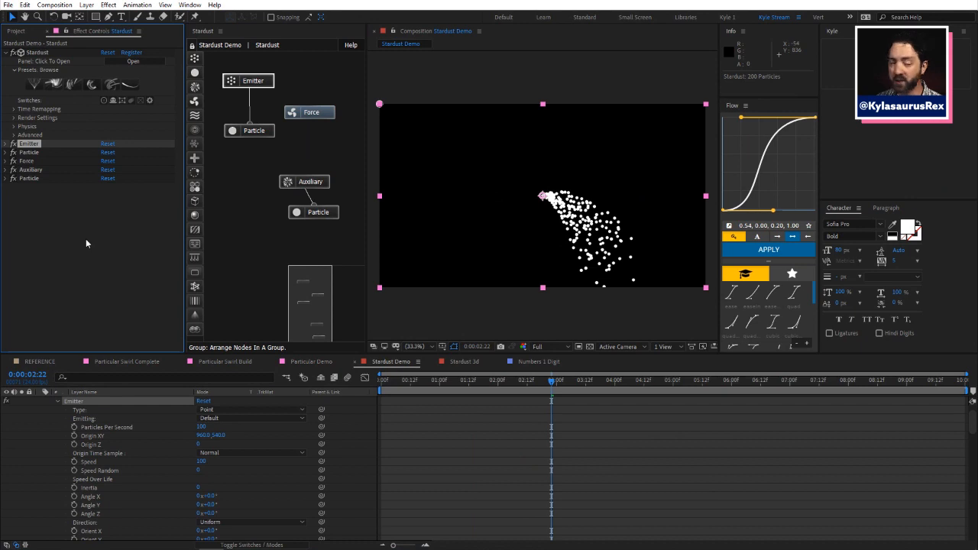
Step: Browse the Stardust preset library, including the General Backgrounds and volumetric Effects presets, without applying any
left_click(37, 82)
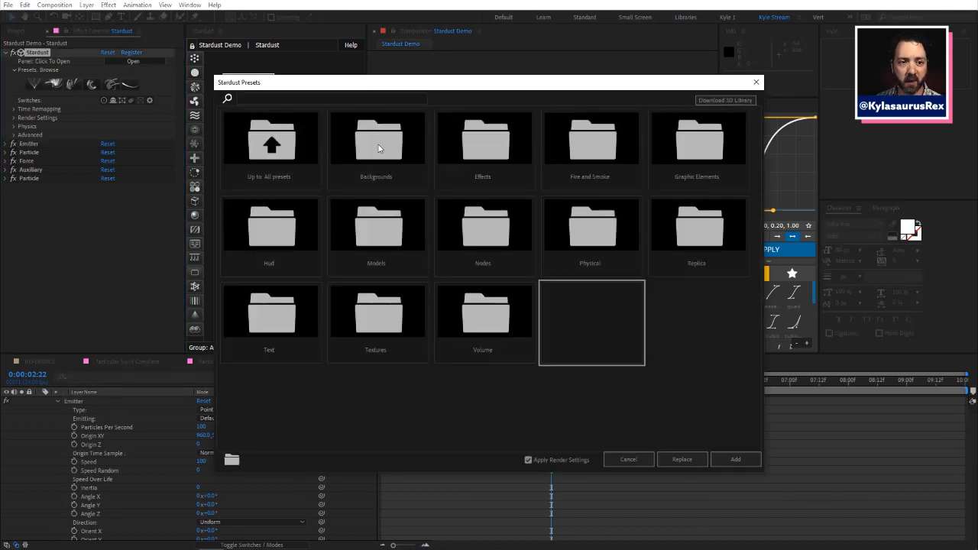
double_click(378, 145)
left_click(504, 155)
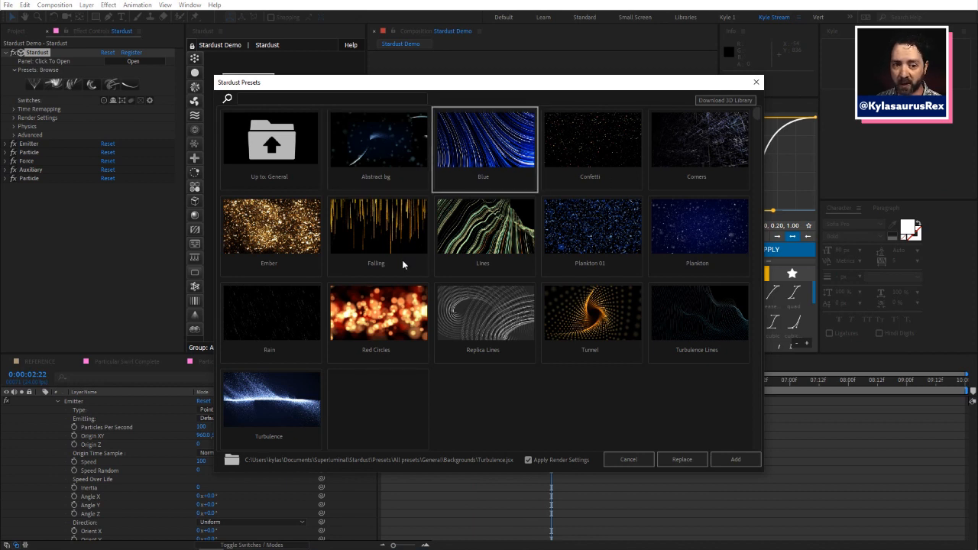
double_click(289, 156)
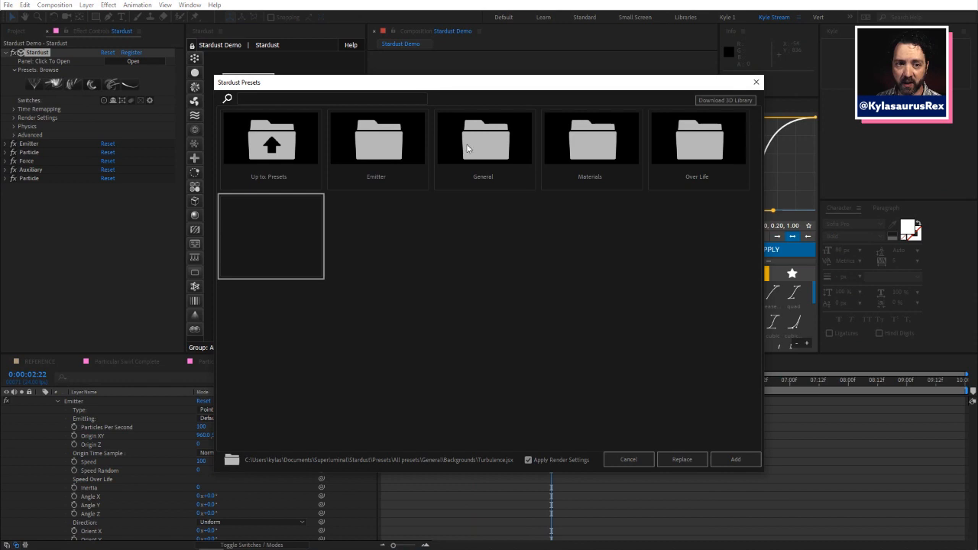
double_click(487, 146)
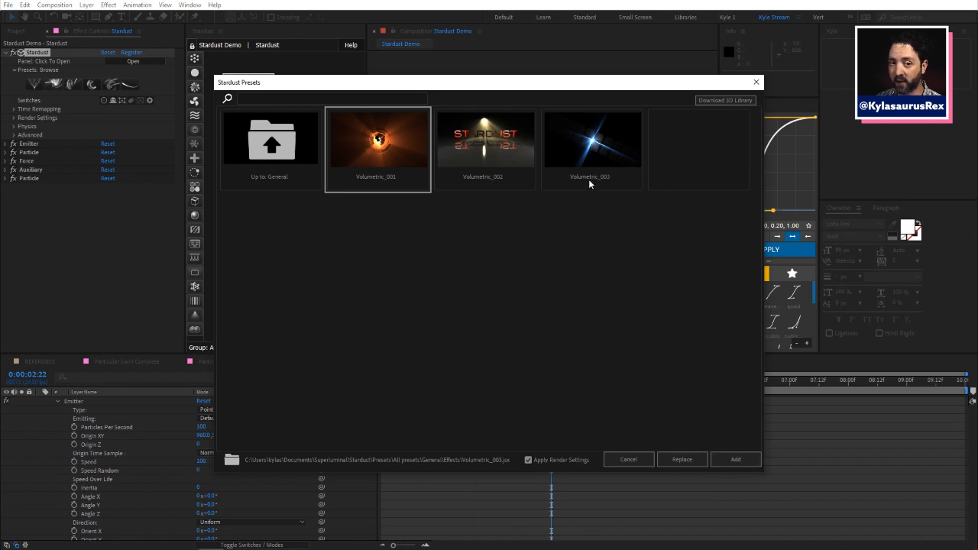
left_click(756, 82)
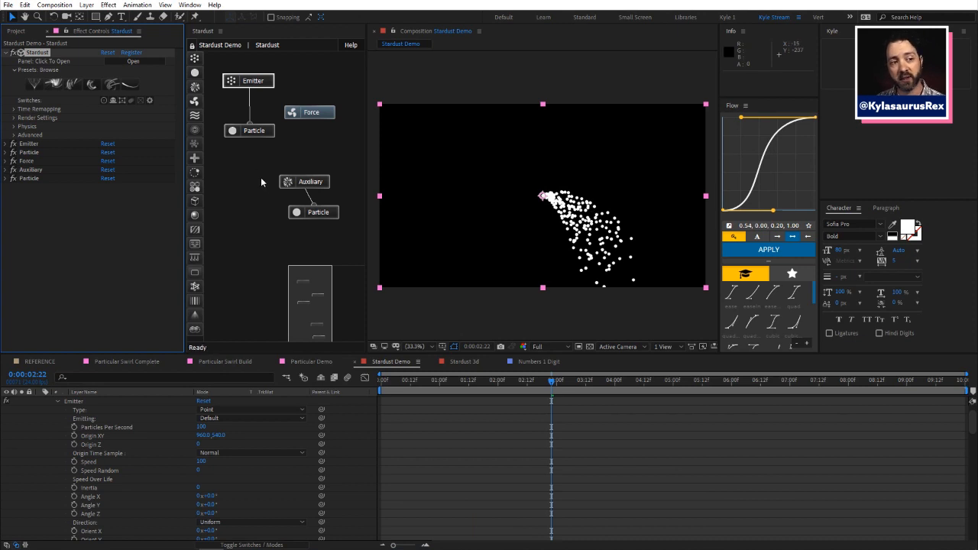
Step: Move the Particle node closer to the Emitter and examine the Emitter's Type, Emitting and Direction options
left_click(259, 84)
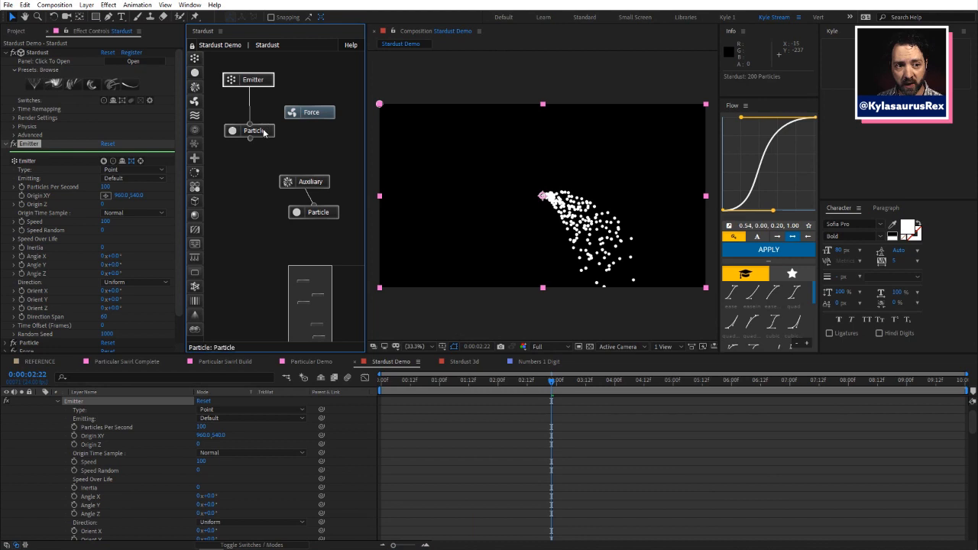
left_click(261, 120)
left_click(262, 81)
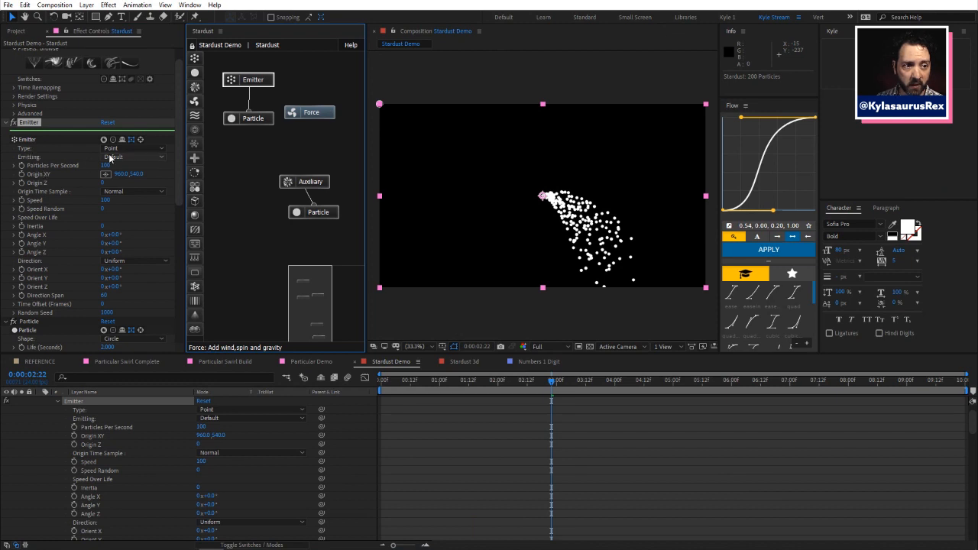
left_click(148, 149)
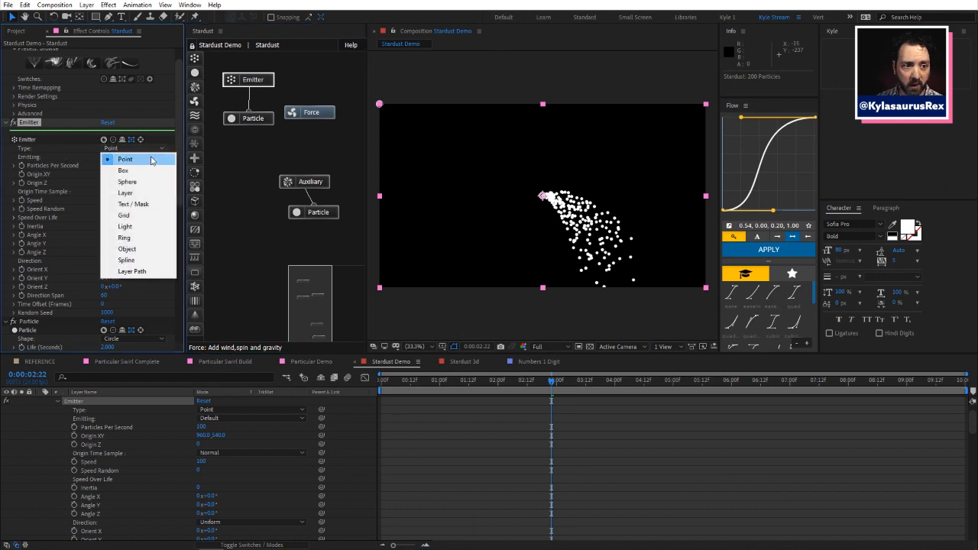
left_click(49, 148)
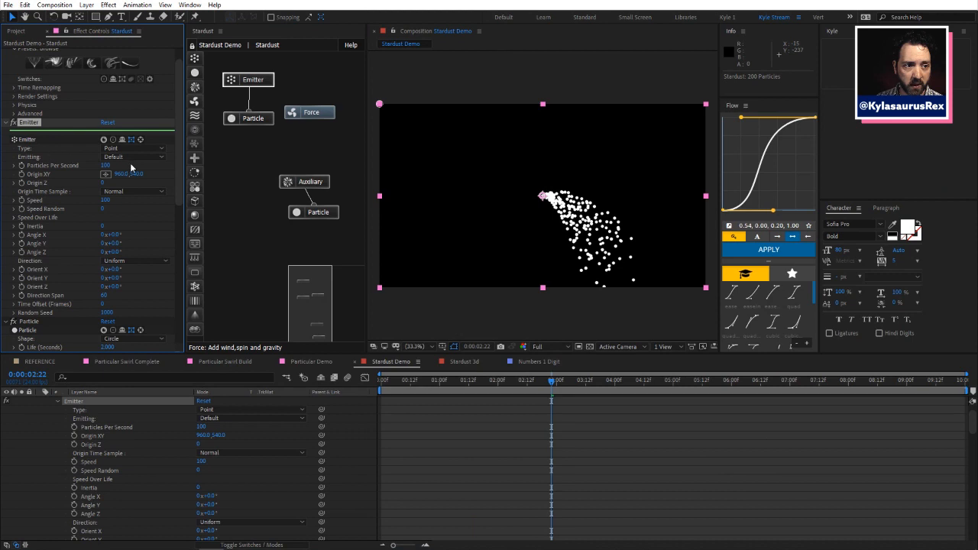
left_click(142, 156)
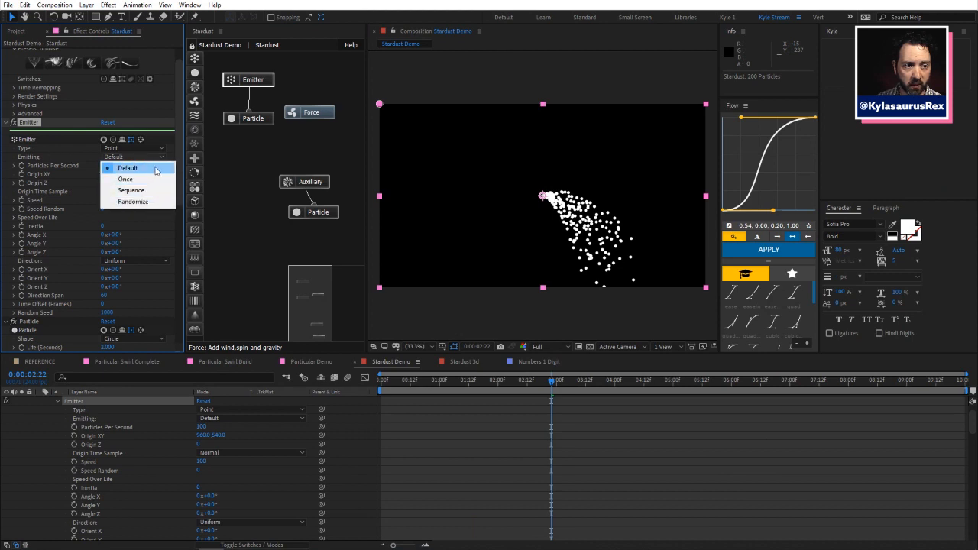
left_click(155, 169)
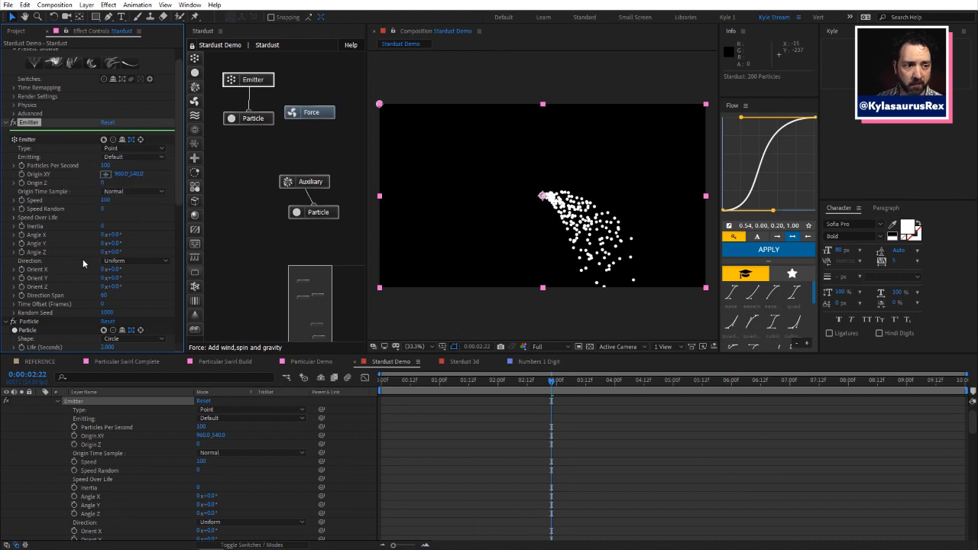
left_click(133, 260)
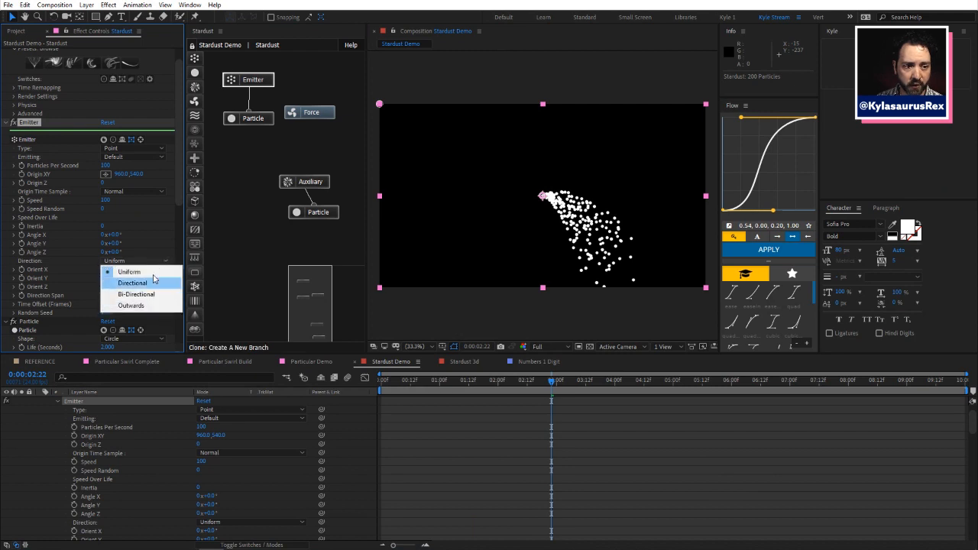
left_click(80, 261)
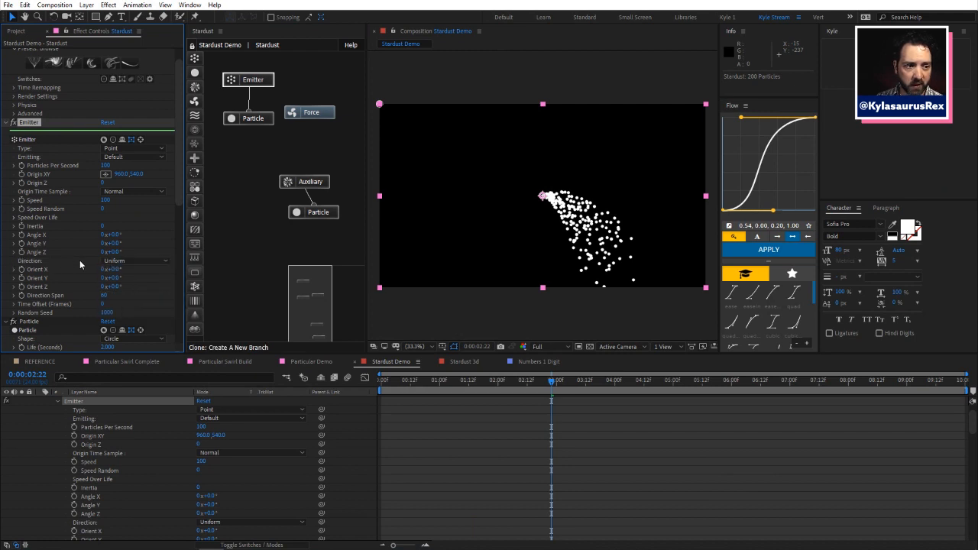
Step: Review the Particle effect's shape, life, size and color properties alongside the Emitter settings
scroll(69, 267, "down", 5)
left_click(36, 206)
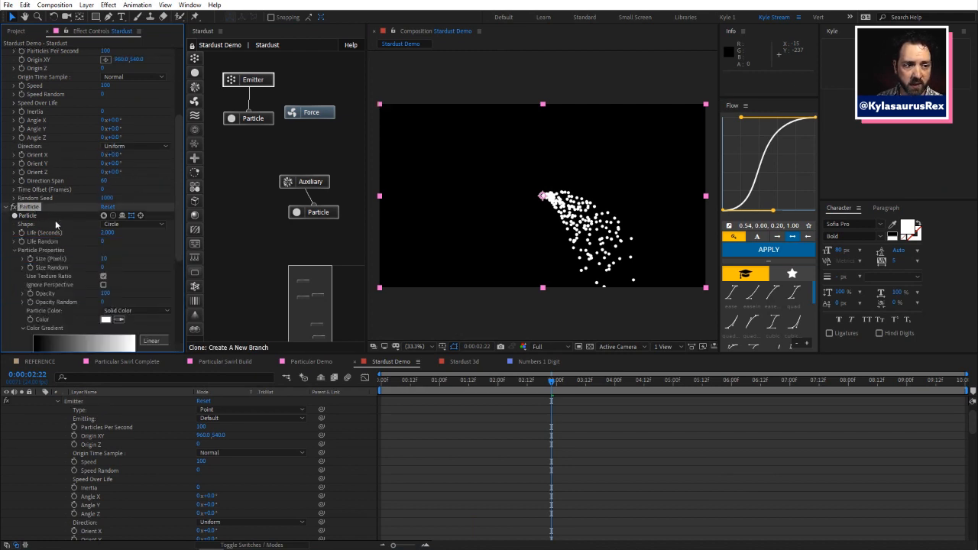
scroll(52, 256, "up", 4)
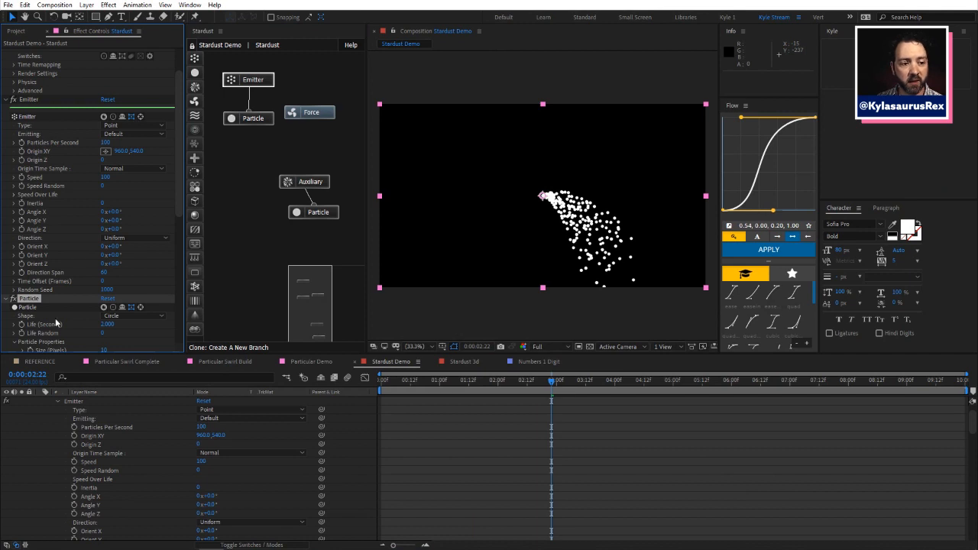
scroll(99, 233, "down", 4)
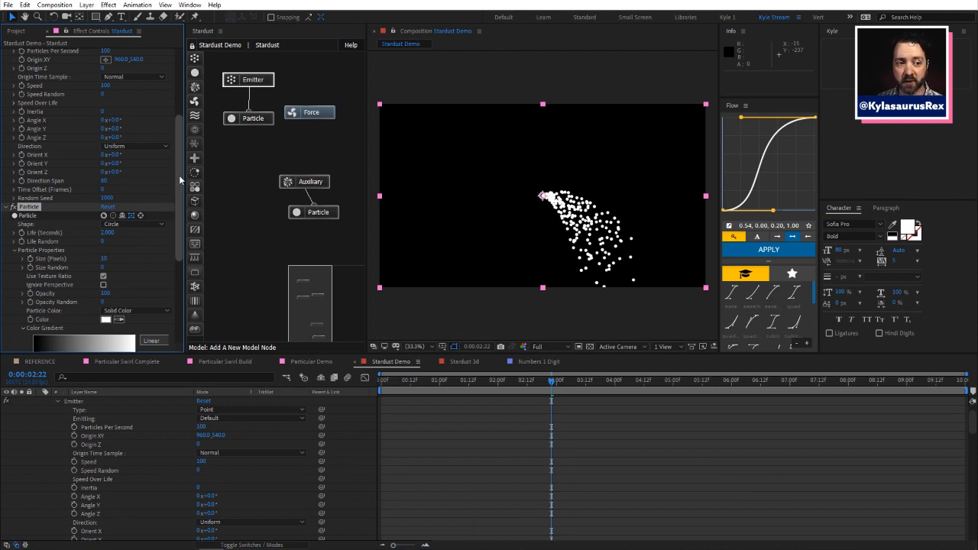
scroll(182, 183, "down", 1)
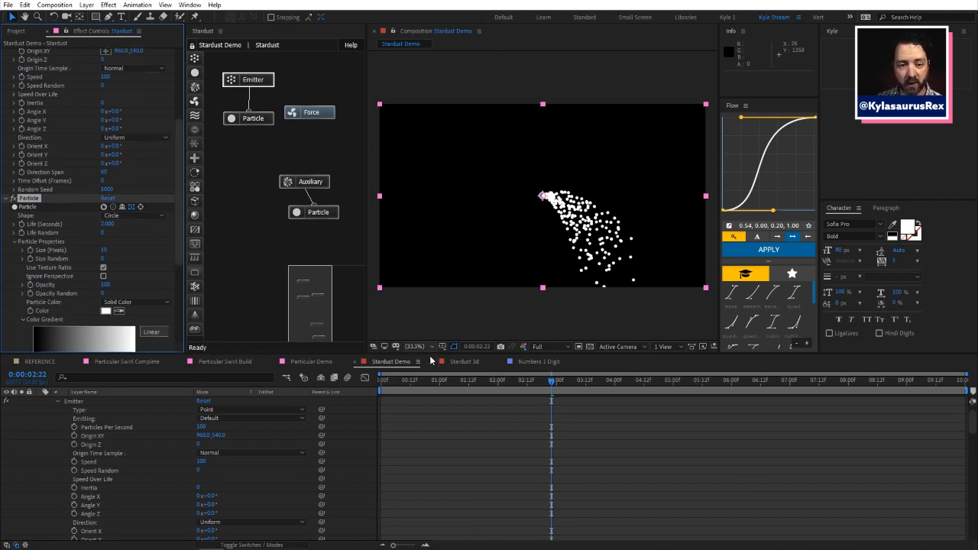
Step: Disable the Force and Auxiliary effects, then preview the plain emitter and scrub to 0:00:05:04
left_click_drag(433, 381, 465, 370)
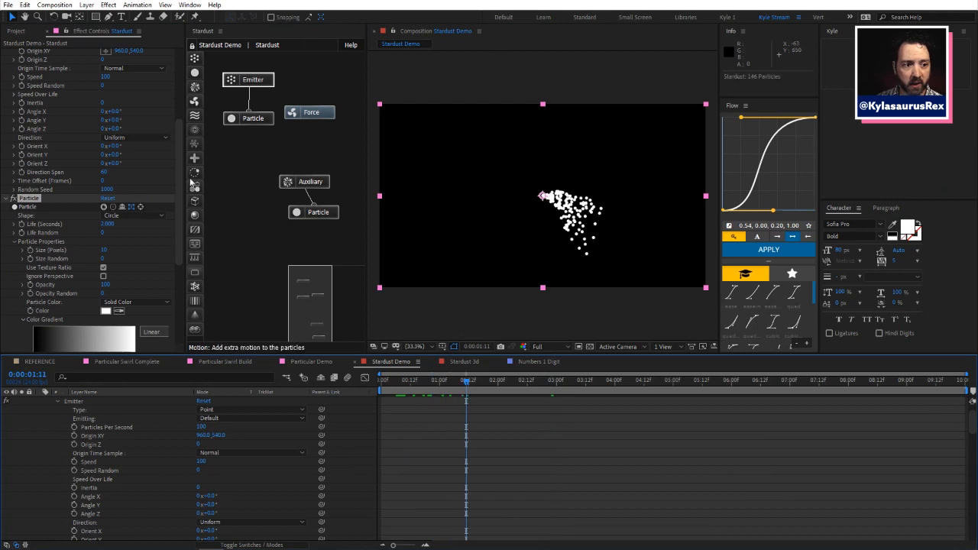
scroll(179, 184, "down", 5)
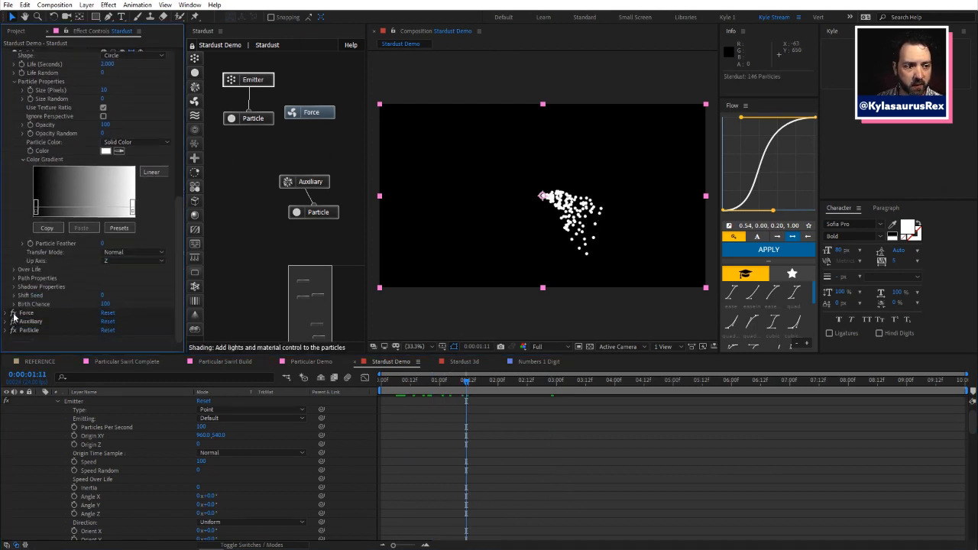
left_click(13, 312)
left_click(13, 321)
key("space")
left_click_drag(642, 393, 685, 395)
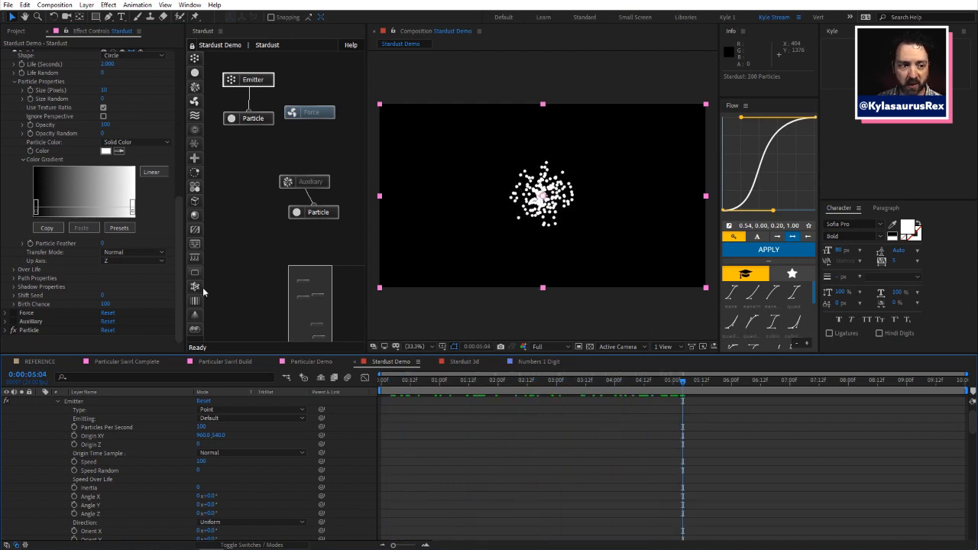
Step: Enable the Force effect, move its node slightly, and scrub the timeline to 0:00:04:03 to view the affected particles
left_click_drag(312, 114, 321, 102)
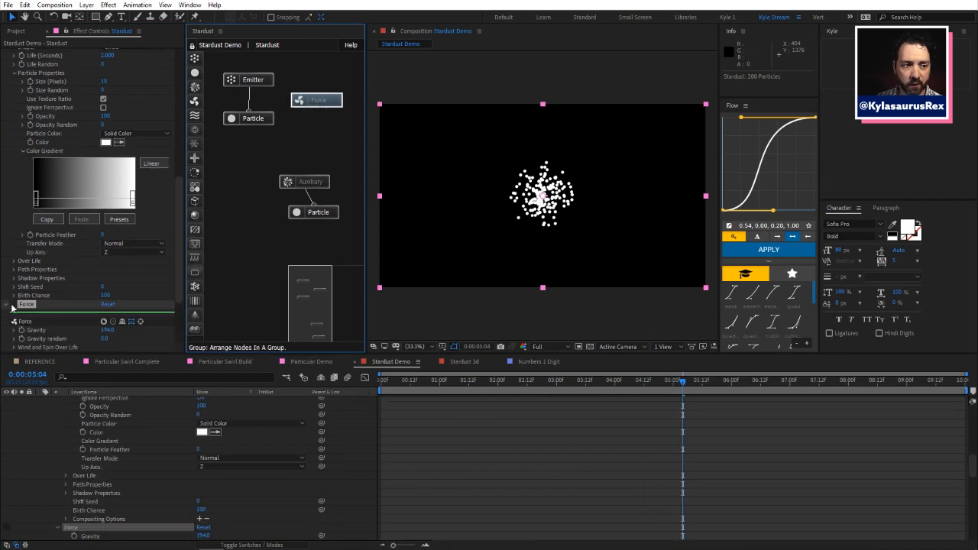
mouse_move(563, 384)
left_mouse_down()
mouse_move(407, 383)
mouse_move(655, 388)
mouse_move(428, 391)
mouse_move(554, 389)
left_mouse_up()
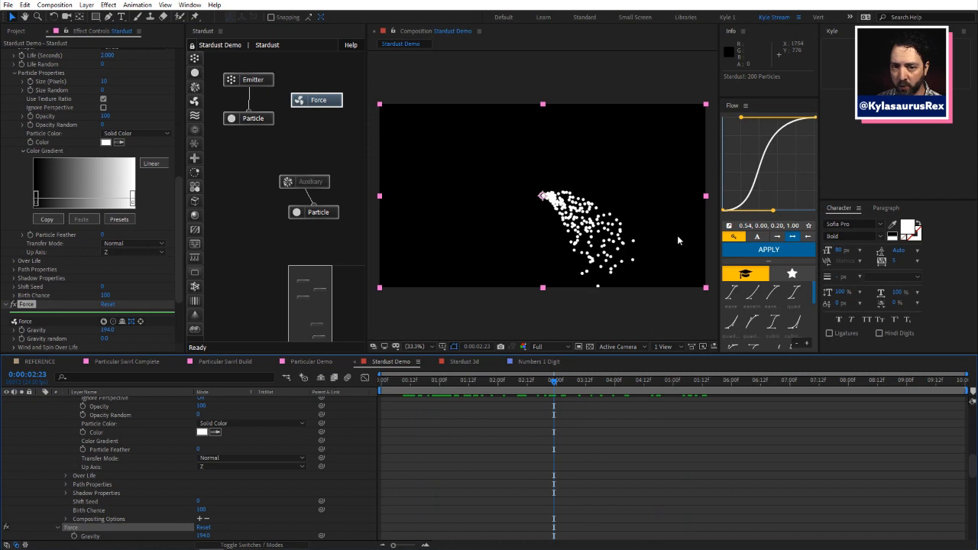
left_click_drag(552, 382, 622, 382)
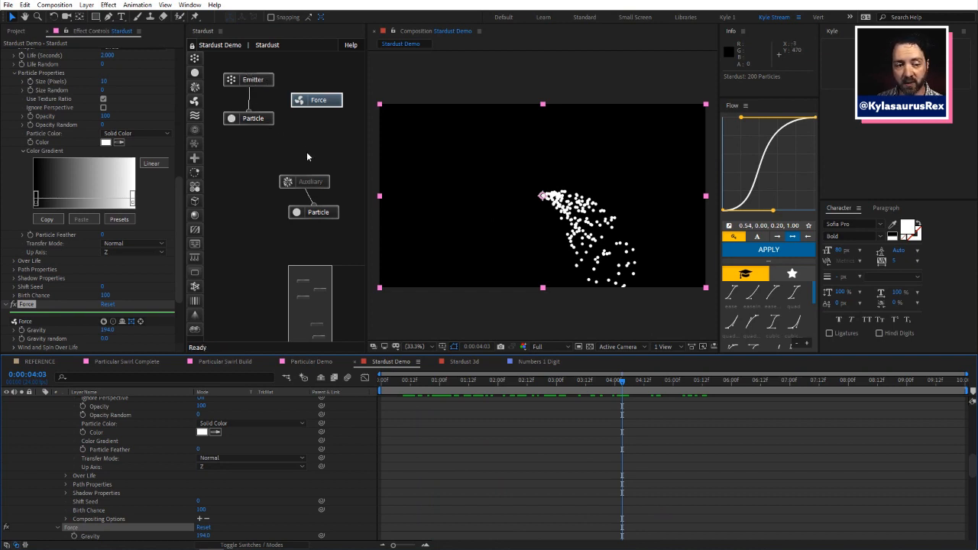
Step: Enable the Auxiliary effect, reposition it and its Particle node, and connect the Emitter's Particle node to the Auxiliary node
left_click(306, 181)
left_click_drag(180, 223, 181, 260)
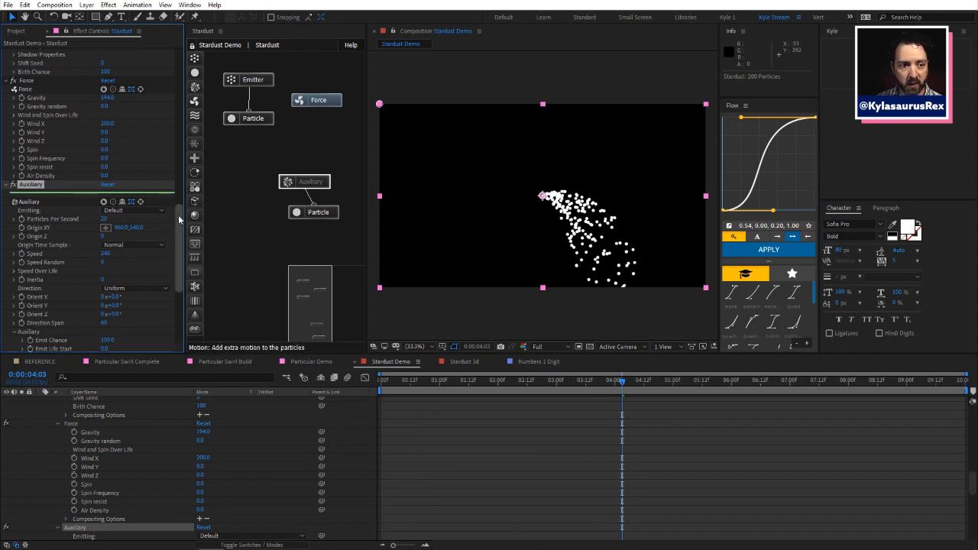
scroll(179, 219, "down", 5)
left_click(332, 211)
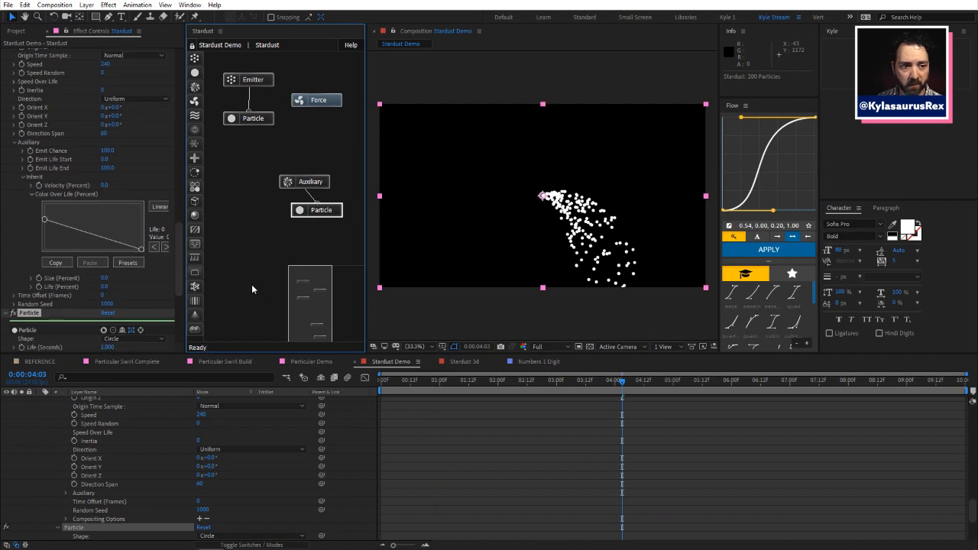
scroll(178, 261, "up", 3)
left_click_drag(311, 181, 311, 175)
left_click_drag(252, 130, 249, 125)
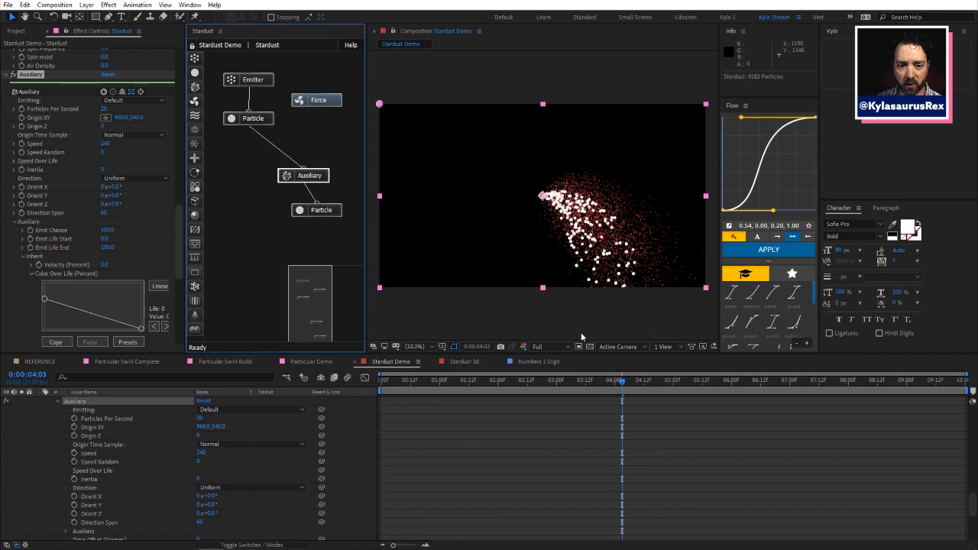
Step: Scrub to 0:00:06:16, preview the auxiliary particles, and select the unconnected Force node to check its settings
left_click_drag(541, 385, 770, 384)
key("space")
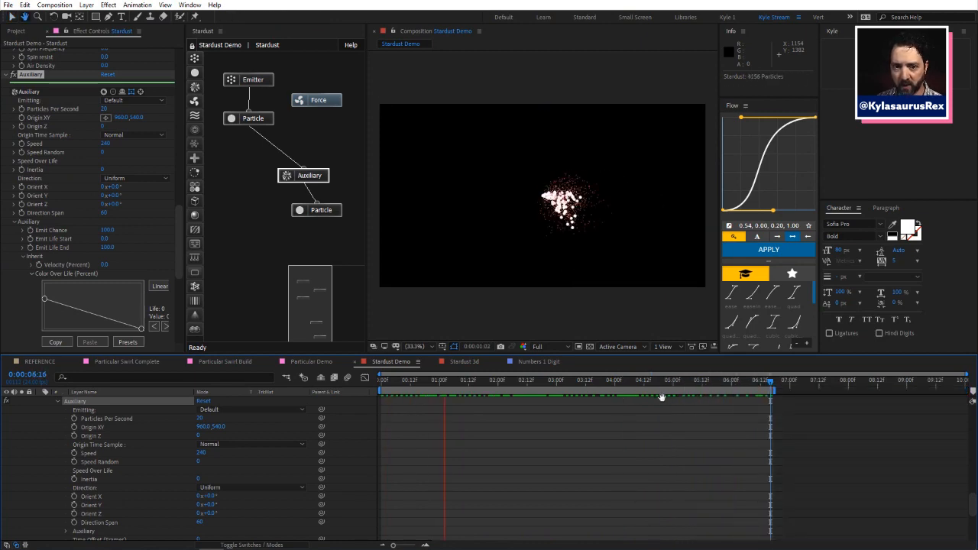
left_click_drag(334, 102, 336, 98)
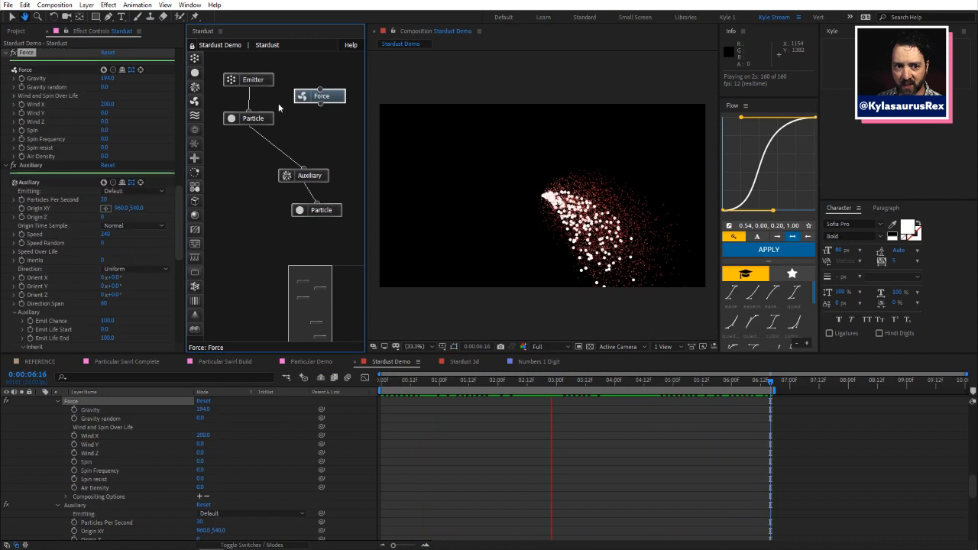
key("space")
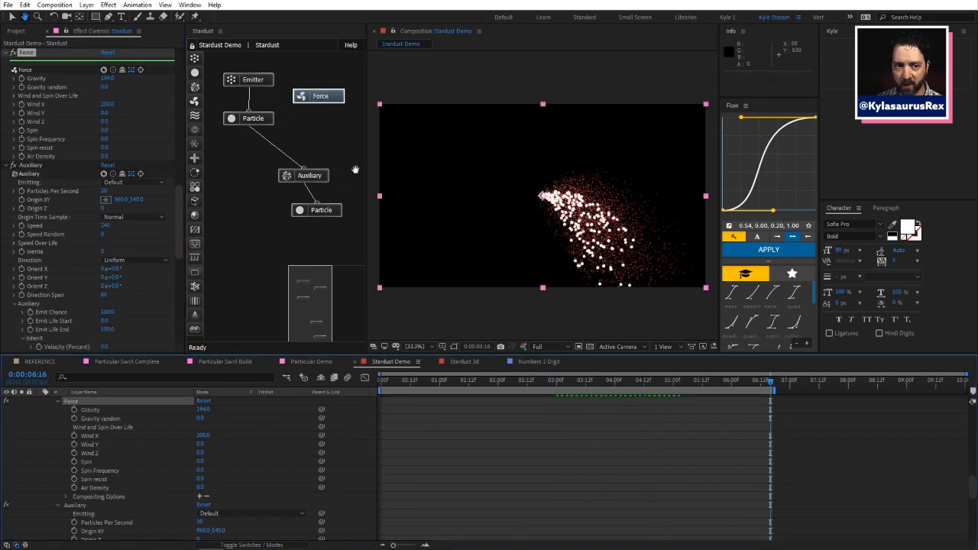
Step: Connect the Force node beneath the Emitter's Particle node and preview how it affects the particle stream
left_click_drag(333, 103, 247, 126)
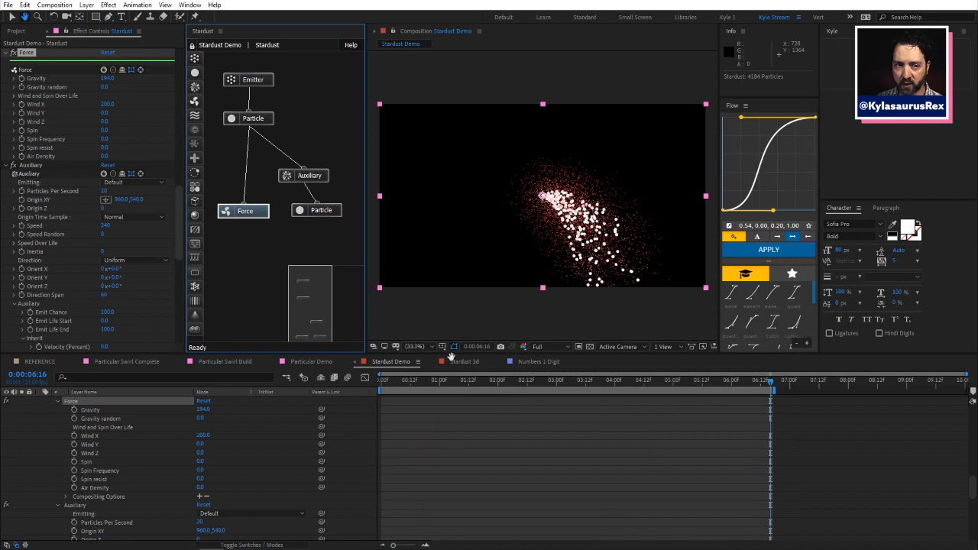
key("space")
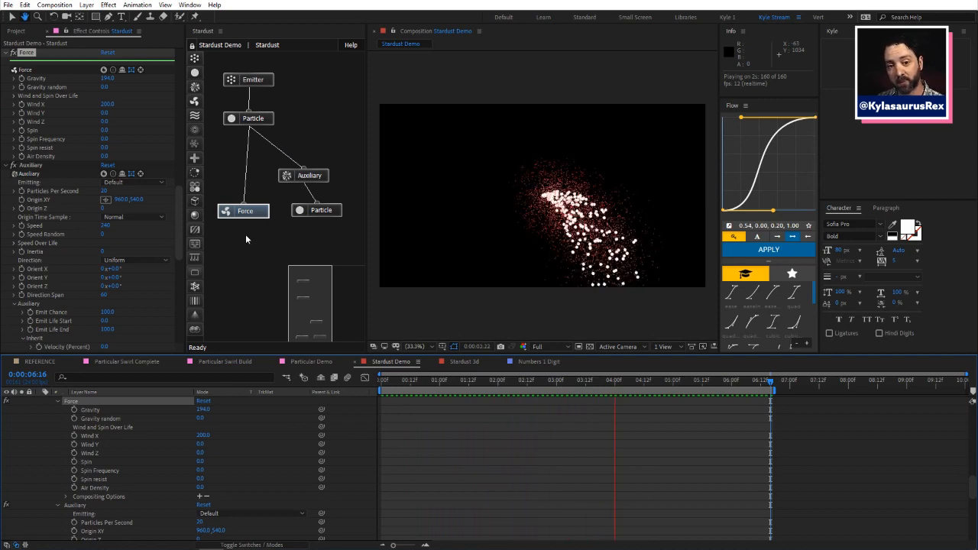
key("space")
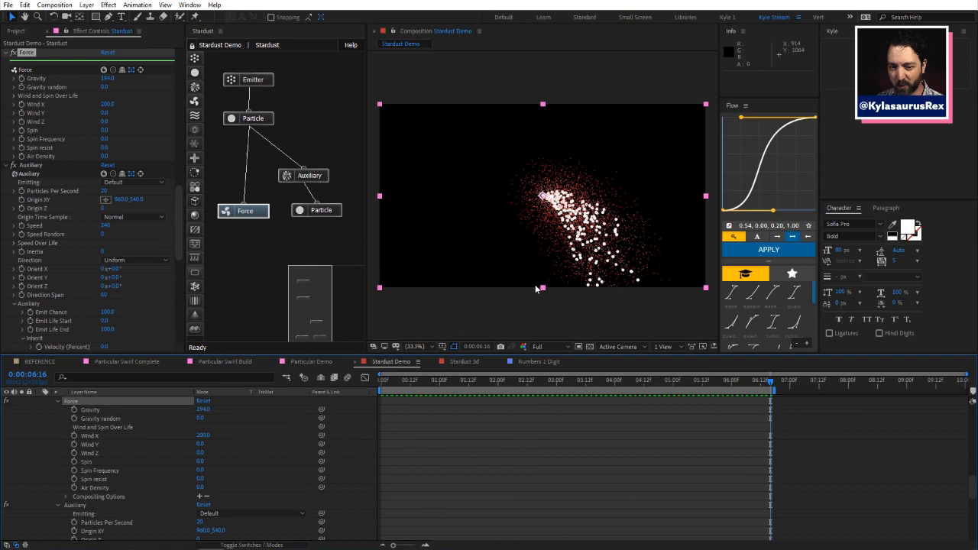
Step: Open the Stardust 3d composition, scrub to 0:00:04:09, and examine the Stardust layer's emitter, model and material settings
left_click(464, 362)
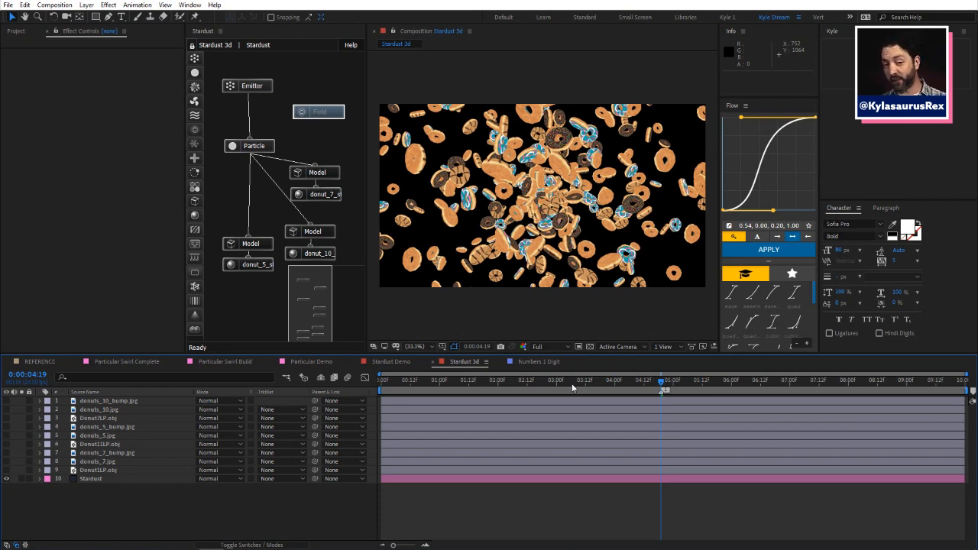
left_click_drag(571, 383, 636, 390)
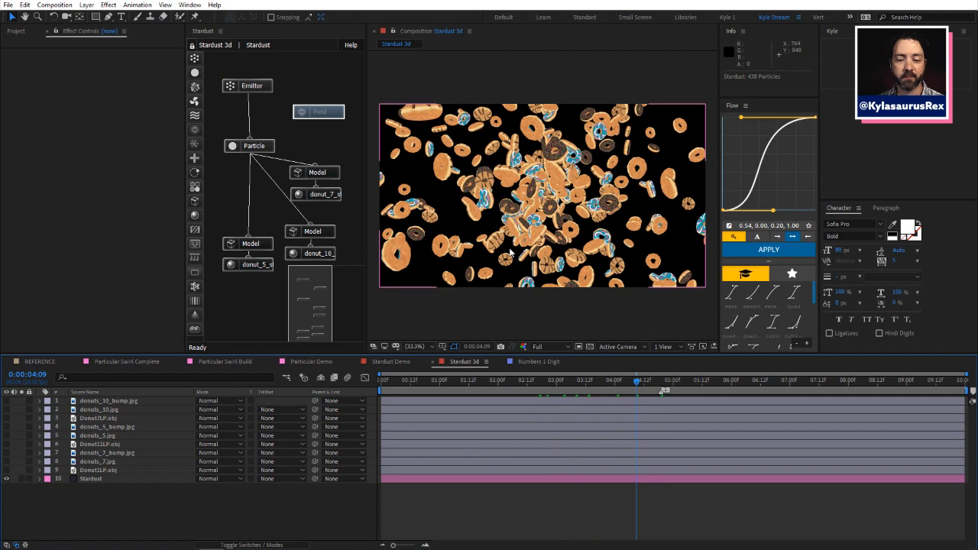
left_click(112, 479)
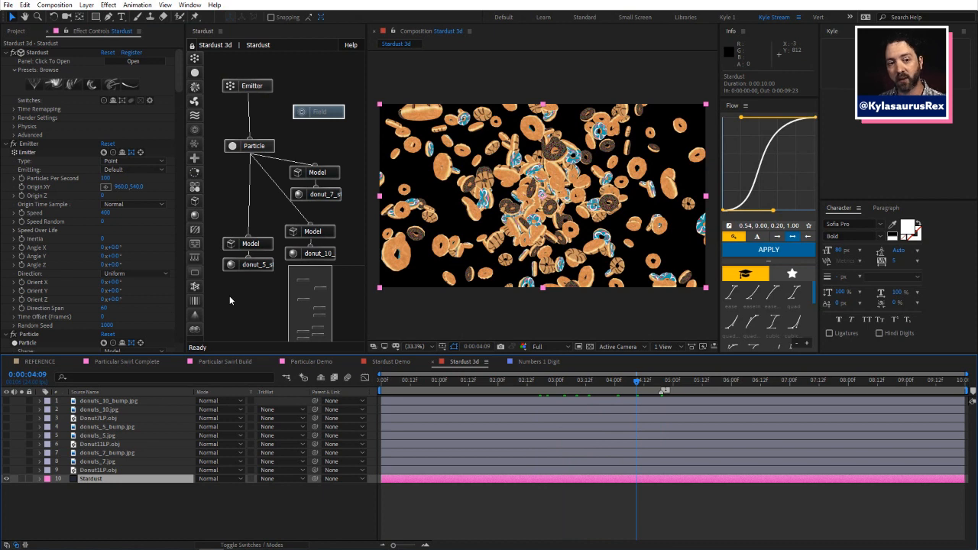
scroll(50, 279, "down", 6)
scroll(50, 279, "down", 15)
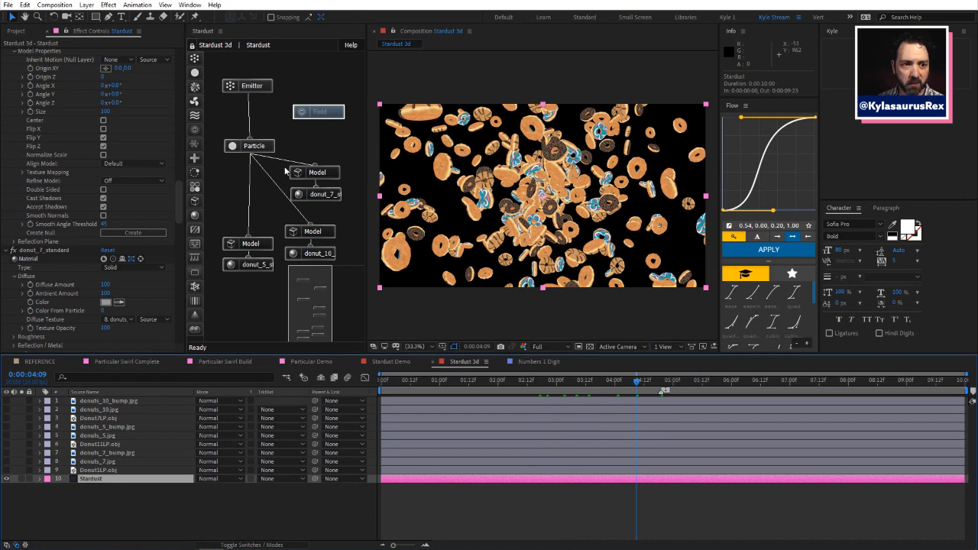
Step: Enable the sphere Field effect on the donut particles and adjust its origin
left_click_drag(326, 113, 321, 114)
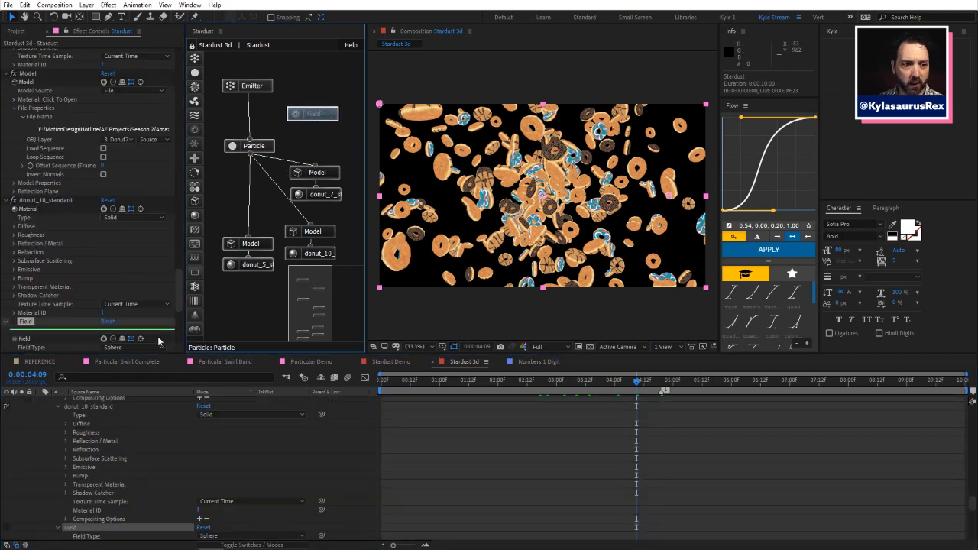
left_click(15, 322)
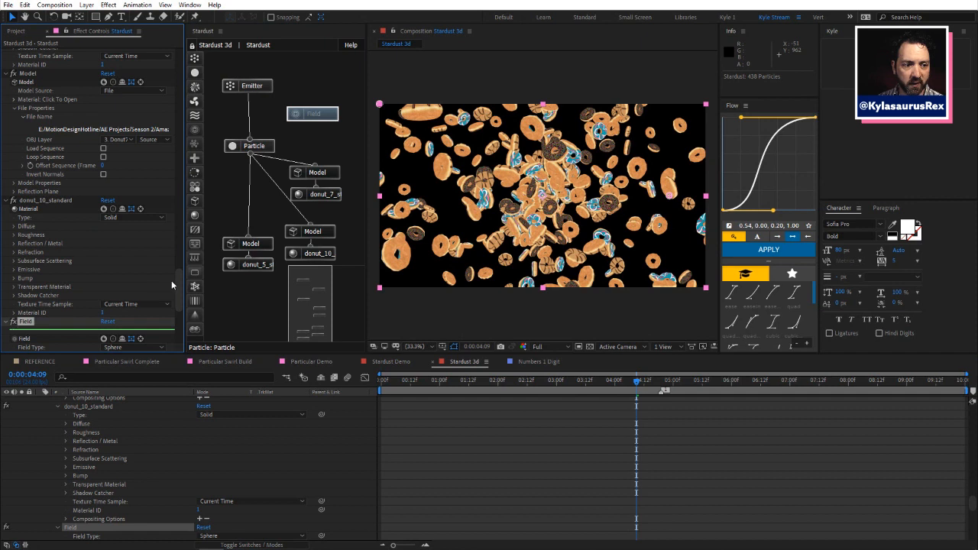
left_click_drag(178, 279, 179, 300)
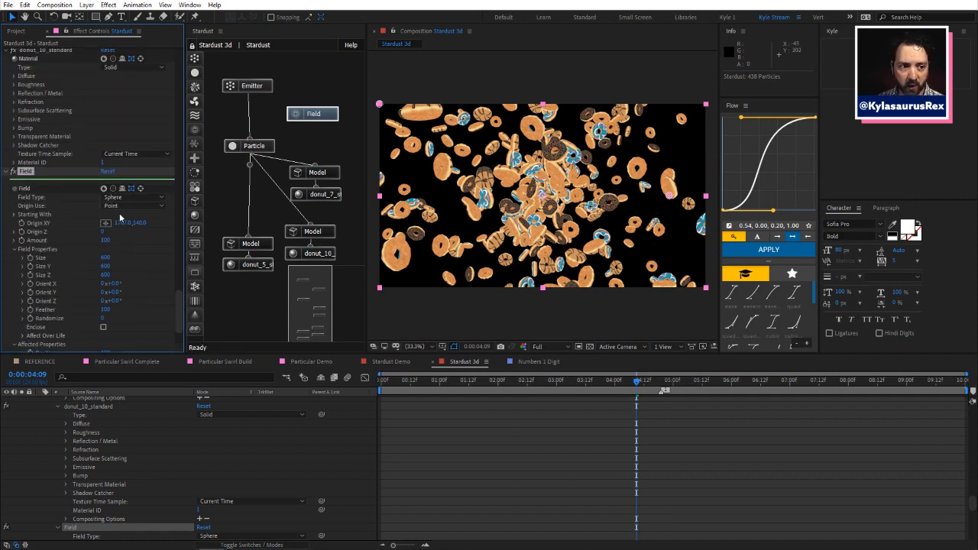
mouse_move(122, 224)
left_mouse_down()
mouse_move(3, 203)
mouse_move(41, 206)
left_mouse_up()
mouse_move(104, 232)
left_mouse_down()
mouse_move(129, 226)
mouse_move(85, 224)
mouse_move(107, 223)
left_mouse_up()
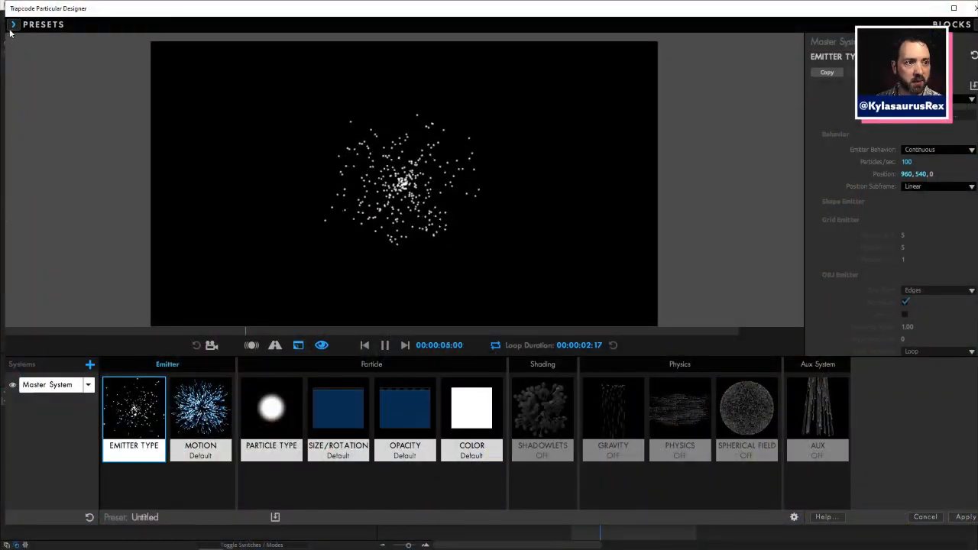
Step: Browse the Motion Graphics category of Single System Presets in the Trapcode Particular Designer
left_click(12, 25)
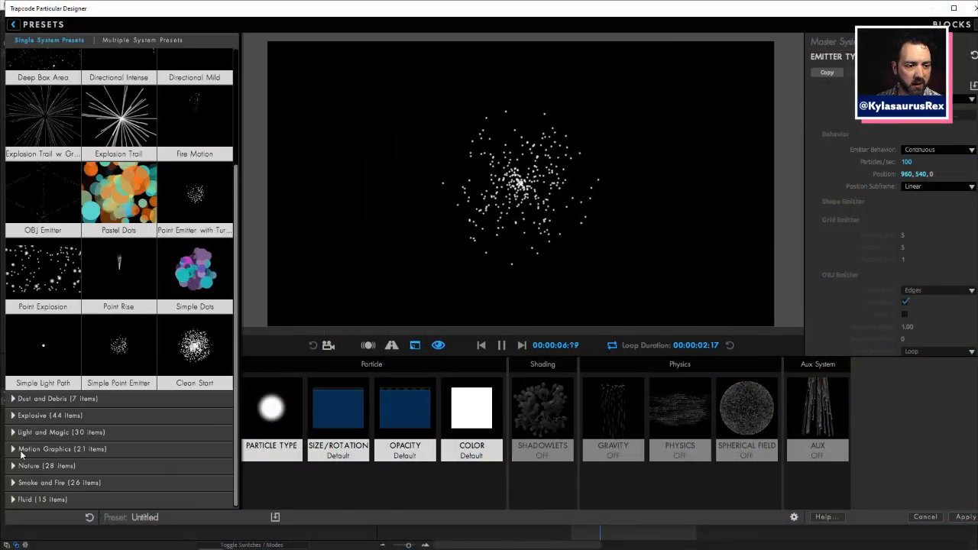
left_click(51, 449)
scroll(170, 405, "down", 3)
scroll(170, 405, "down", 5)
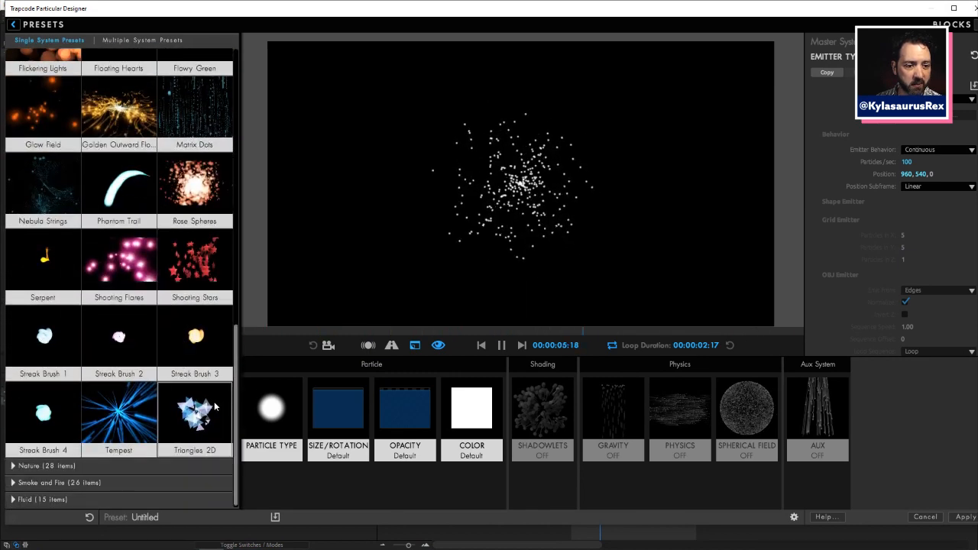
Step: Browse the Motion Graphics category of Multiple System Presets without choosing one, and close the Designer
left_click(148, 41)
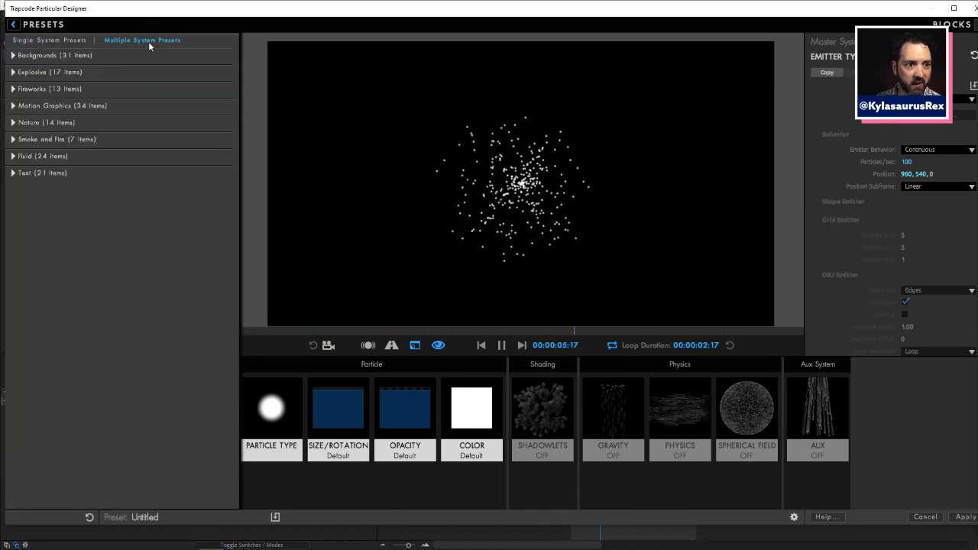
left_click(20, 108)
scroll(204, 288, "down", 5)
scroll(204, 288, "down", 10)
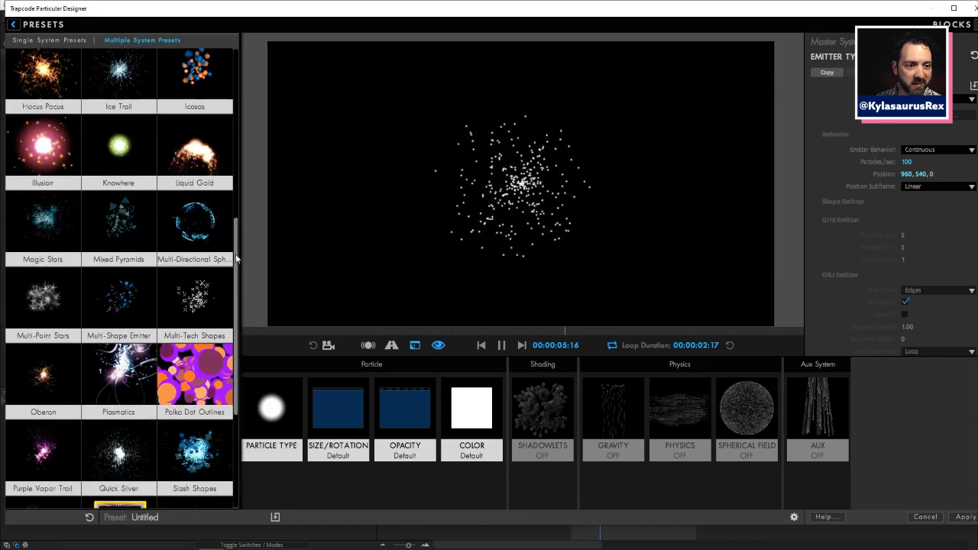
scroll(205, 230, "up", 15)
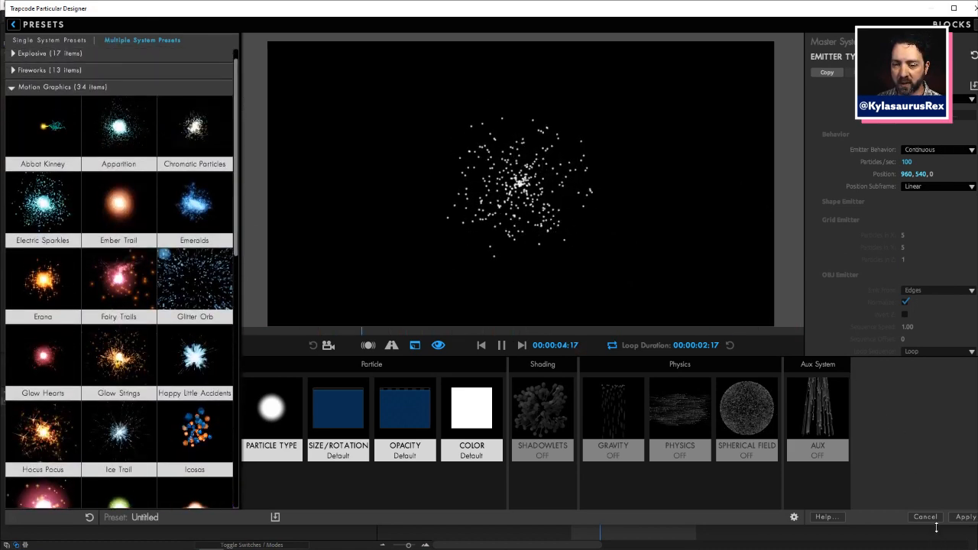
left_click(965, 517)
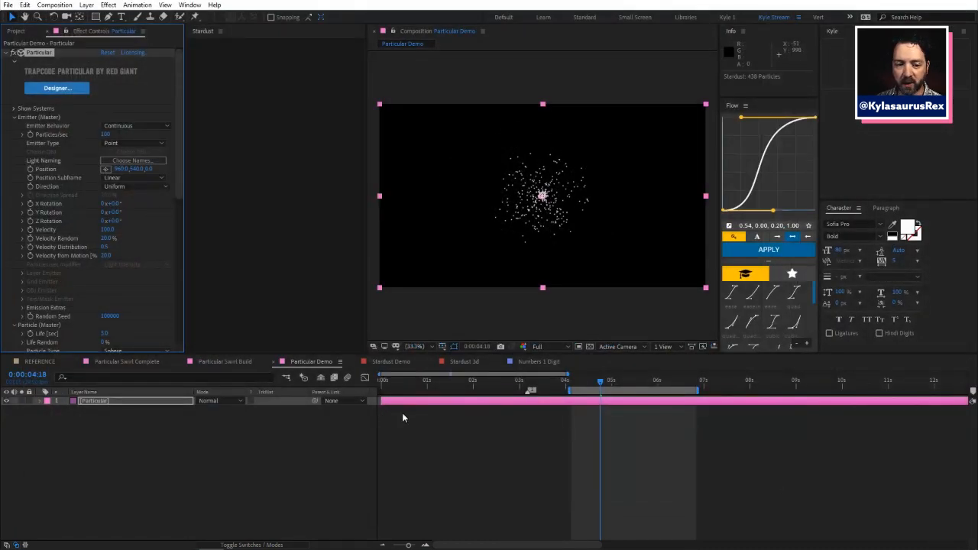
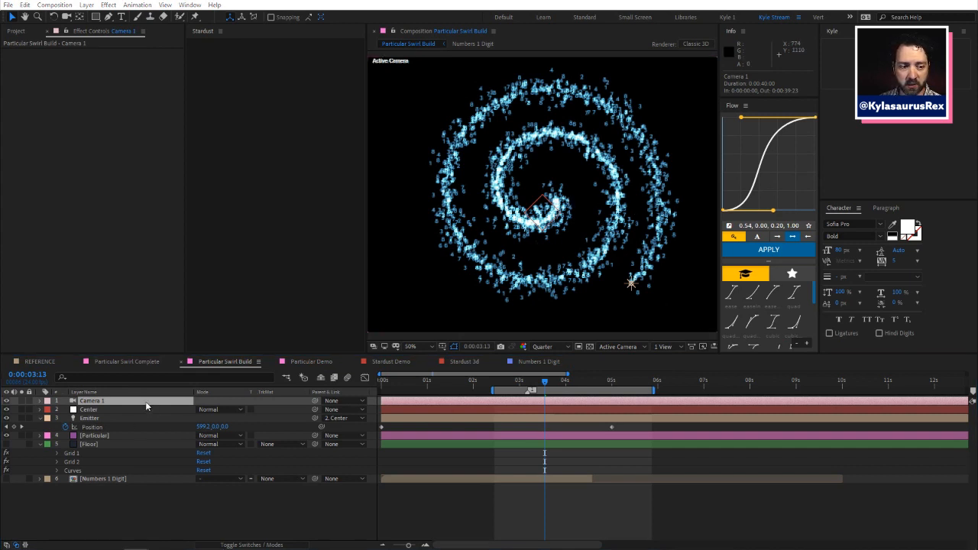
Step: Orbit Camera 1 around the number swirl in the Particular Swirl Build composition
left_click(290, 502)
key("c")
left_click_drag(541, 185, 510, 228)
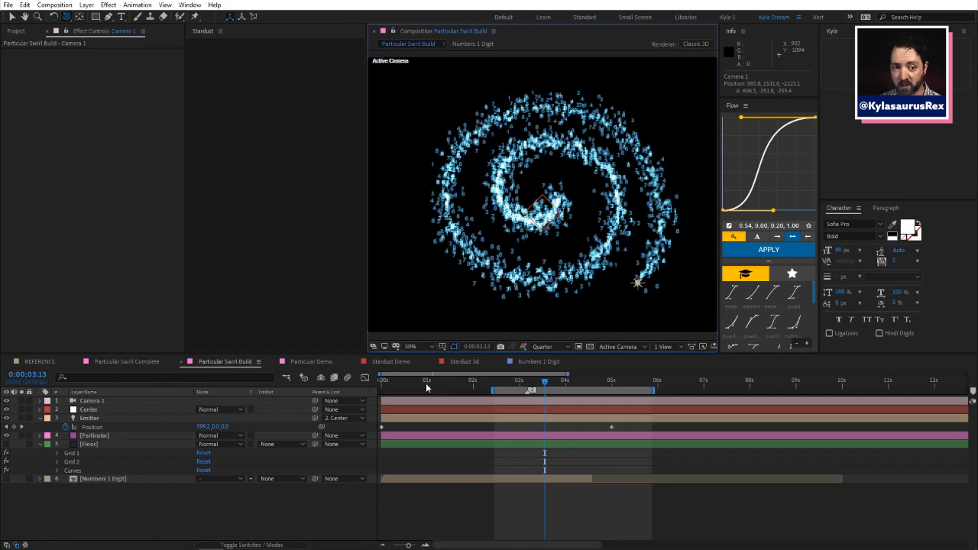
Step: Add a camera above the Stardust layer in the Stardust 3d composition and orbit it around the donut particles
left_click(437, 361)
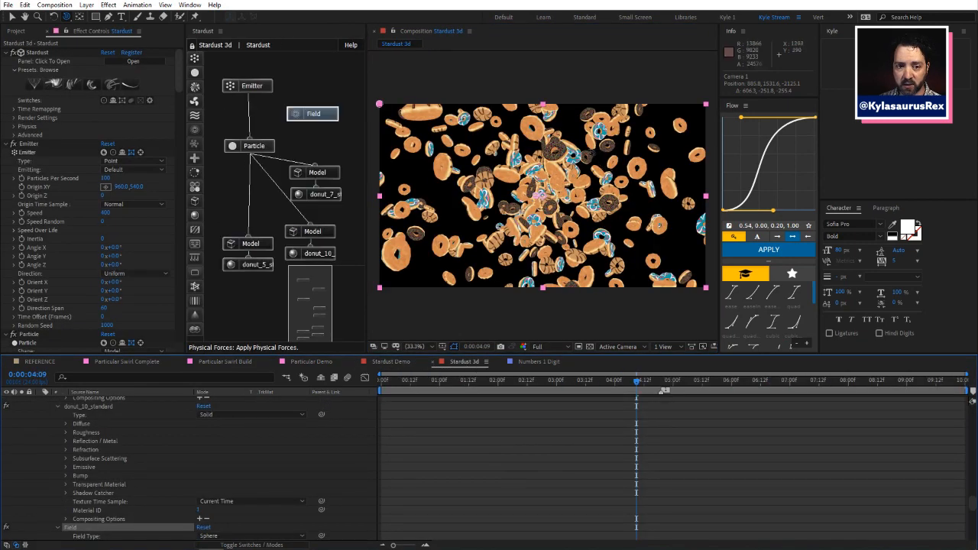
scroll(53, 417, "up", 10)
scroll(54, 417, "up", 5)
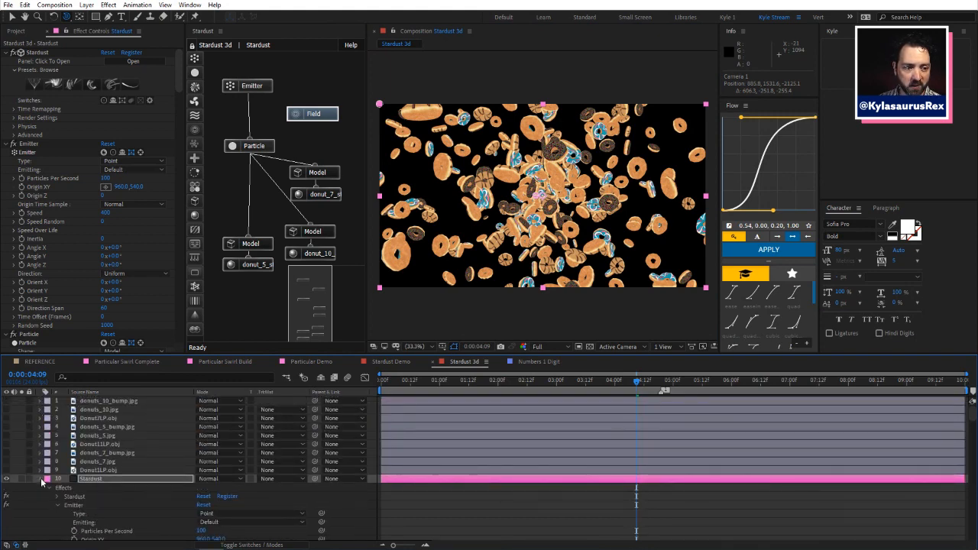
key("ctrl+alt+shift+c")
key("Return")
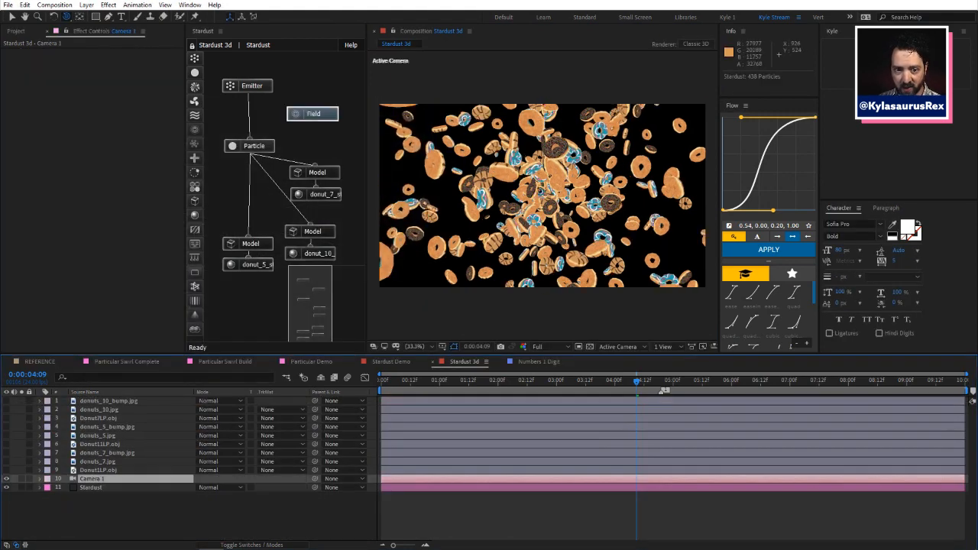
left_click_drag(543, 191, 521, 182)
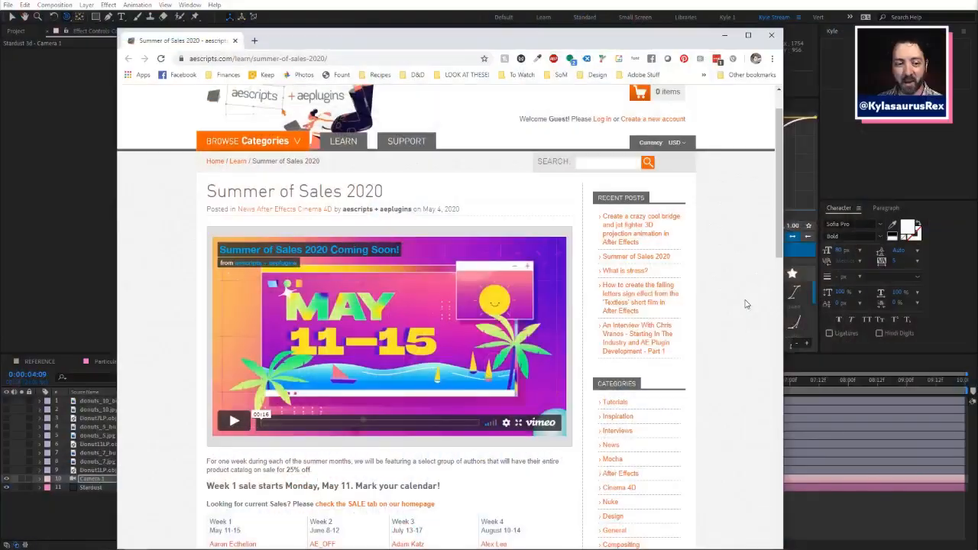
Step: Switch to the browser and examine the weekly author schedule on the aescripts Summer of Sales 2020 page
scroll(693, 292, "down", 5)
scroll(187, 347, "down", 2)
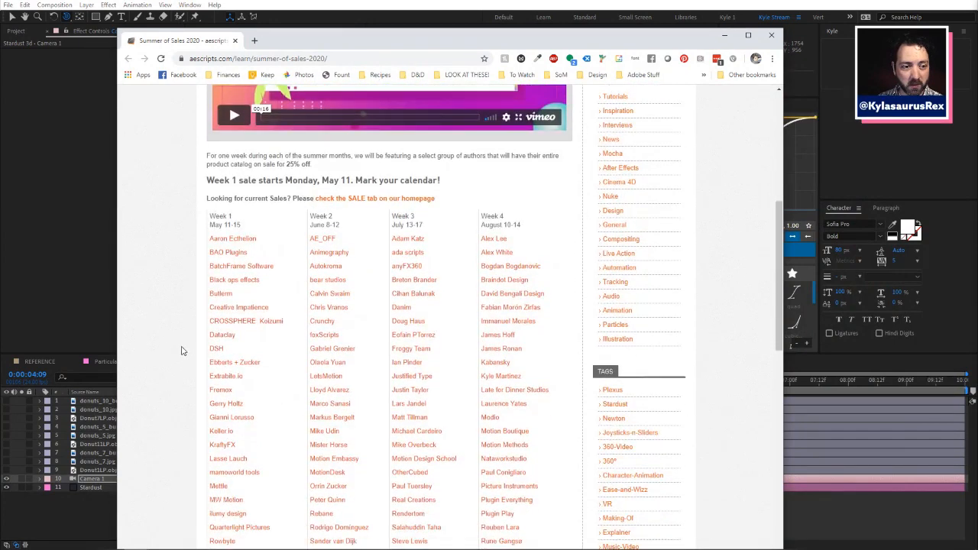
scroll(182, 351, "down", 1)
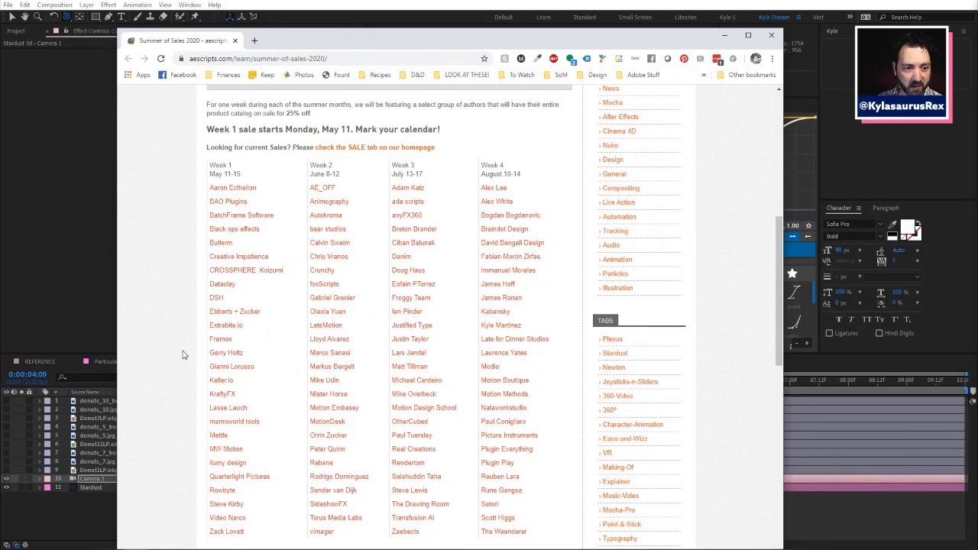
mouse_move(235, 316)
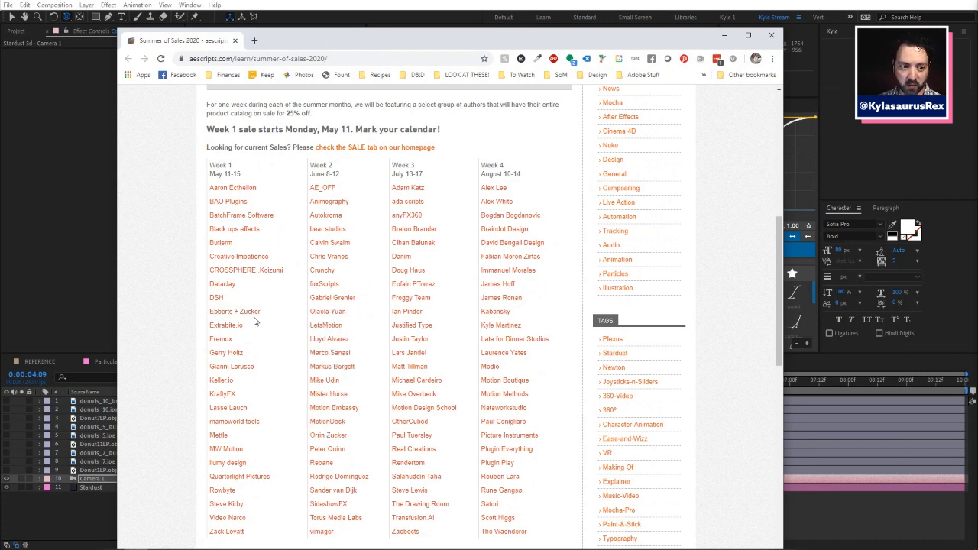
Step: Examine the product lists of the Week 1 authors in the sale schedule, including BatchFrame Software, Dataclay, mamoworld tools and Rowbyte
mouse_move(213, 204)
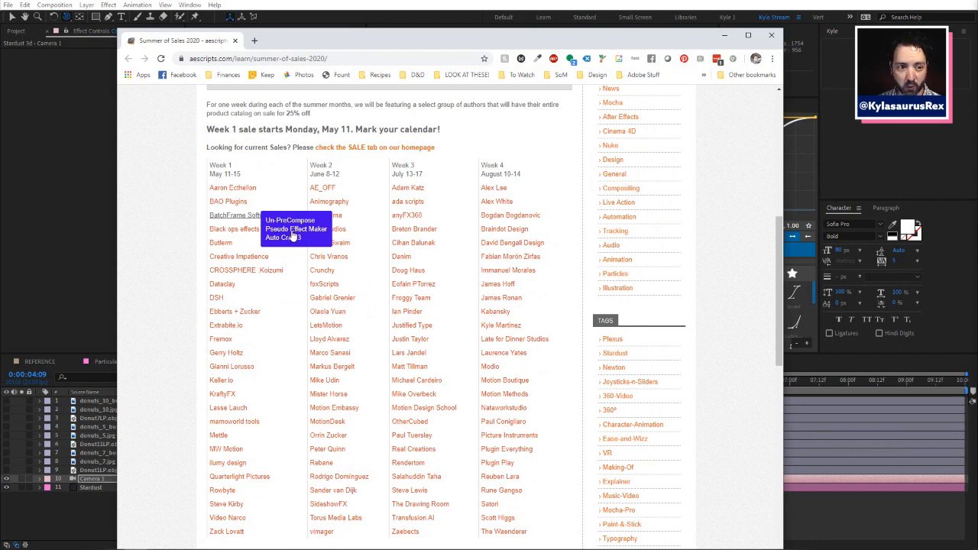
scroll(191, 235, "down", 1)
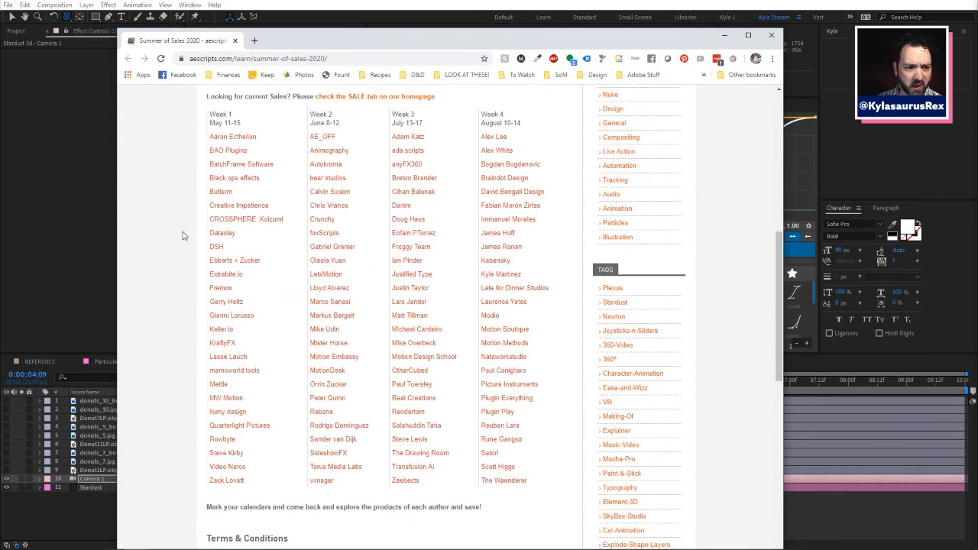
mouse_move(218, 234)
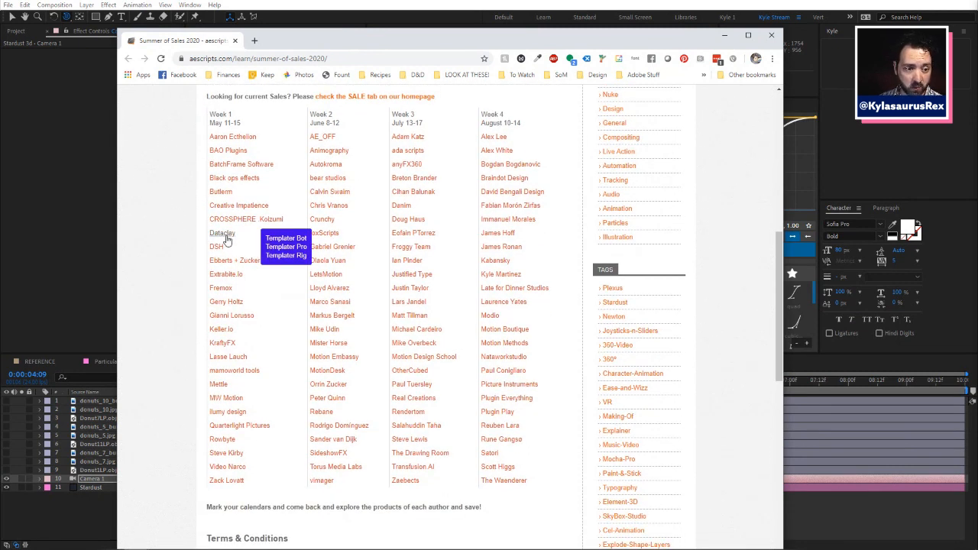
mouse_move(234, 373)
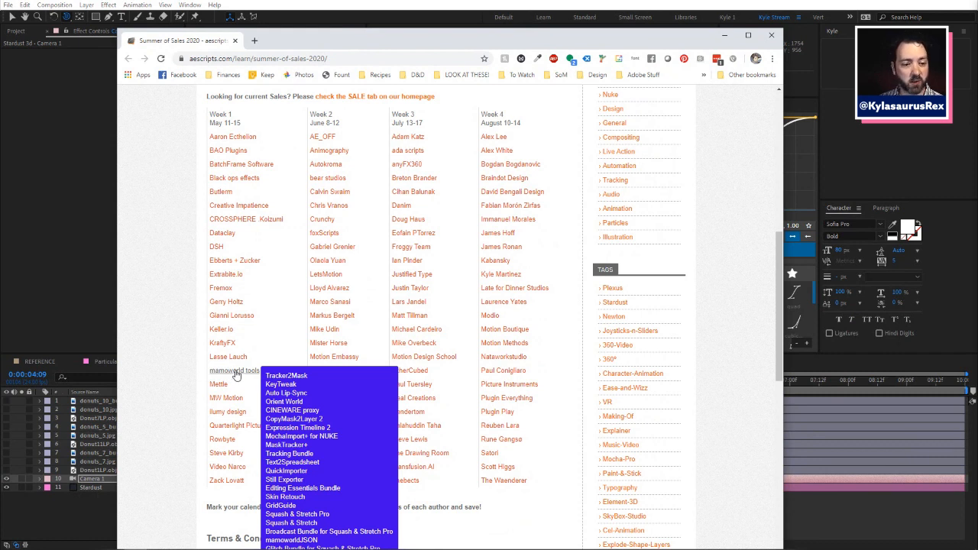
mouse_move(223, 440)
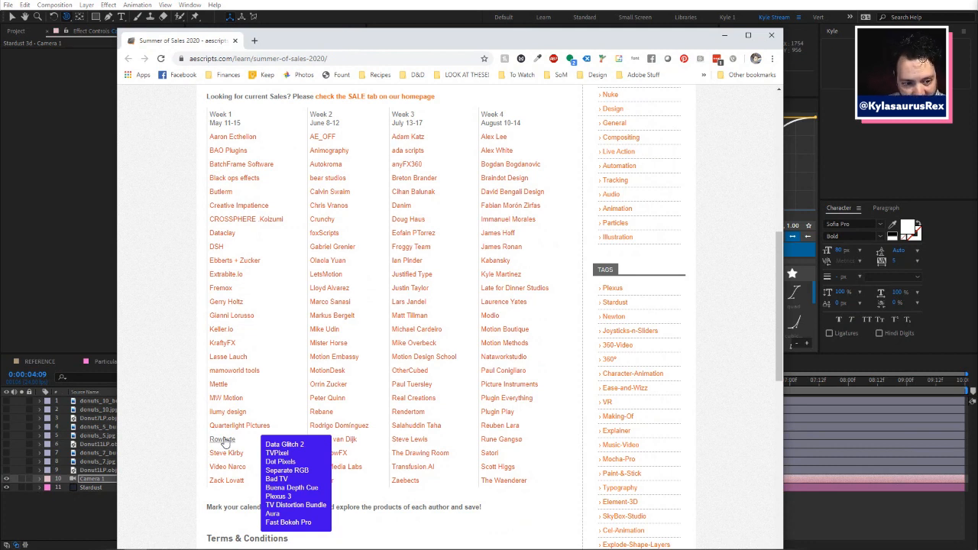
mouse_move(239, 455)
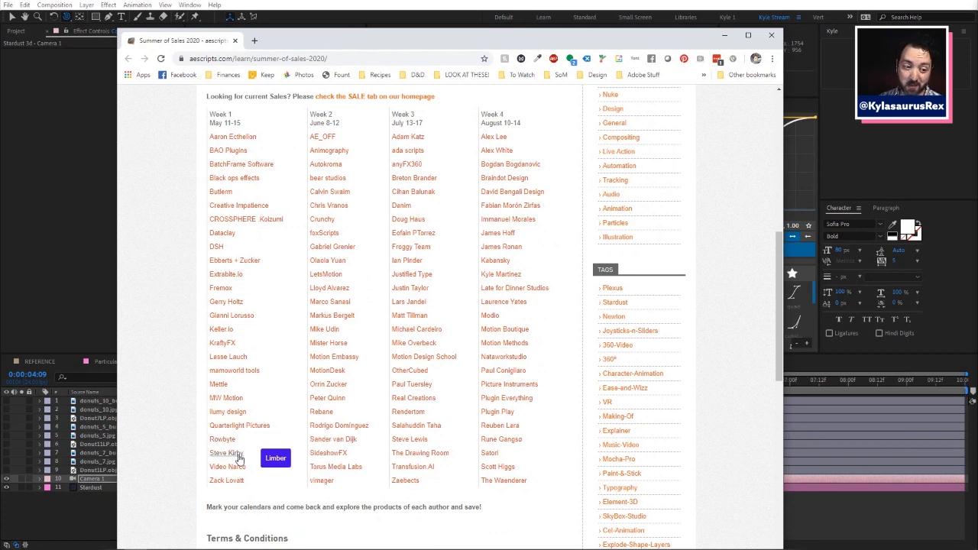
mouse_move(236, 486)
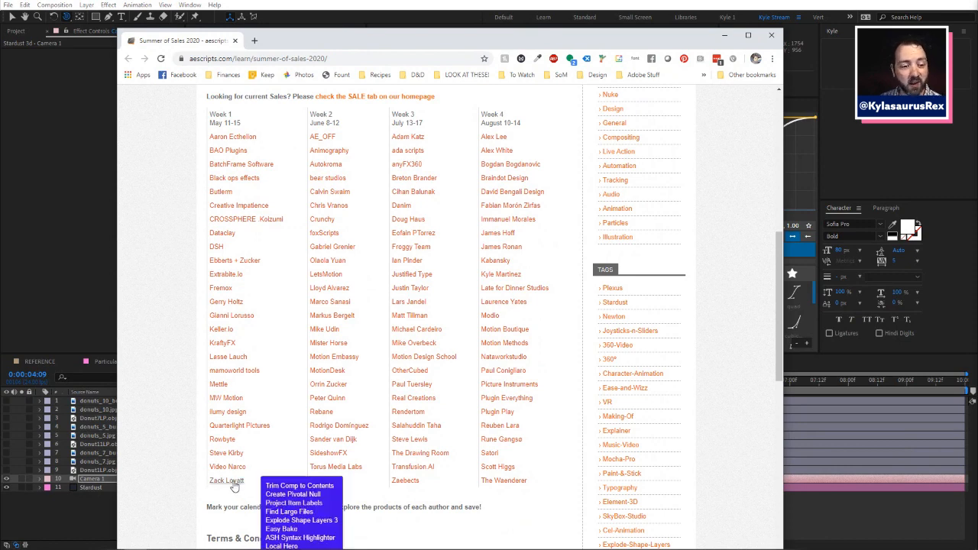
scroll(235, 487, "down", 1)
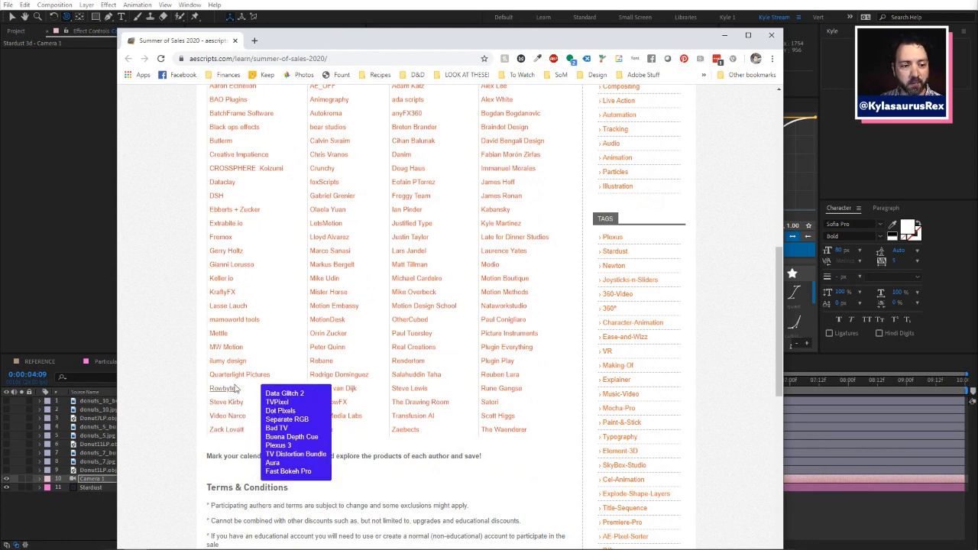
scroll(256, 234, "up", 1)
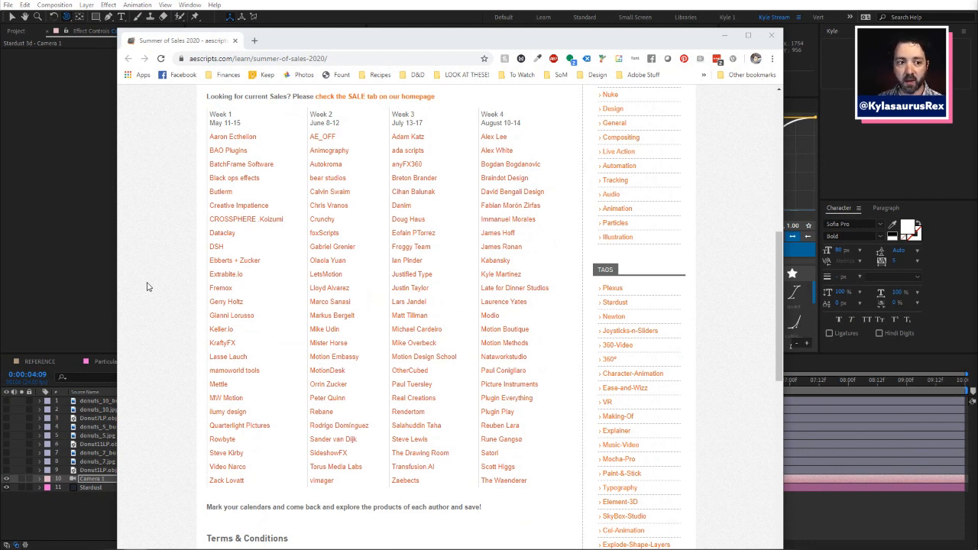
mouse_move(238, 156)
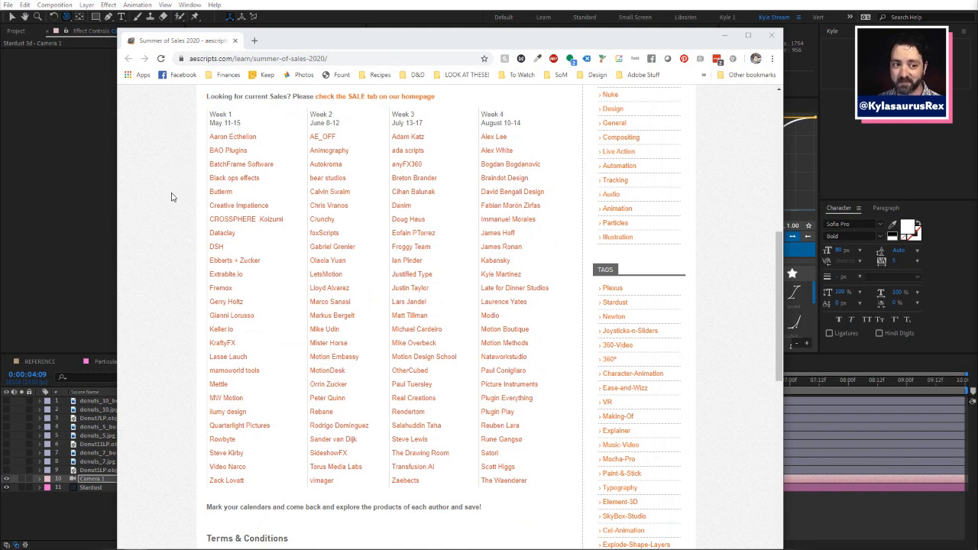
Step: View the Monkey Suite Bundle product page from the Ebberts + Zucker catalog and go back toward the sale schedule
left_click(241, 262)
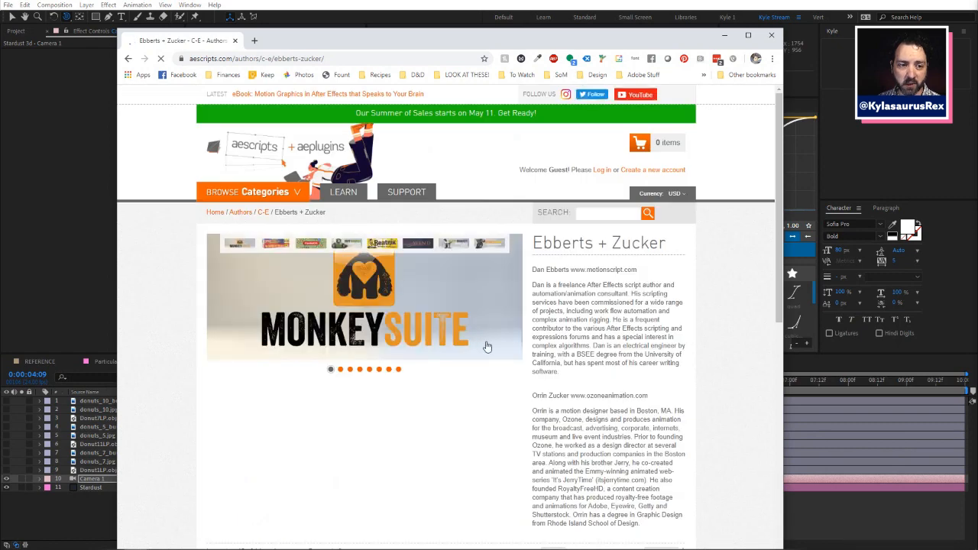
scroll(320, 344, "down", 3)
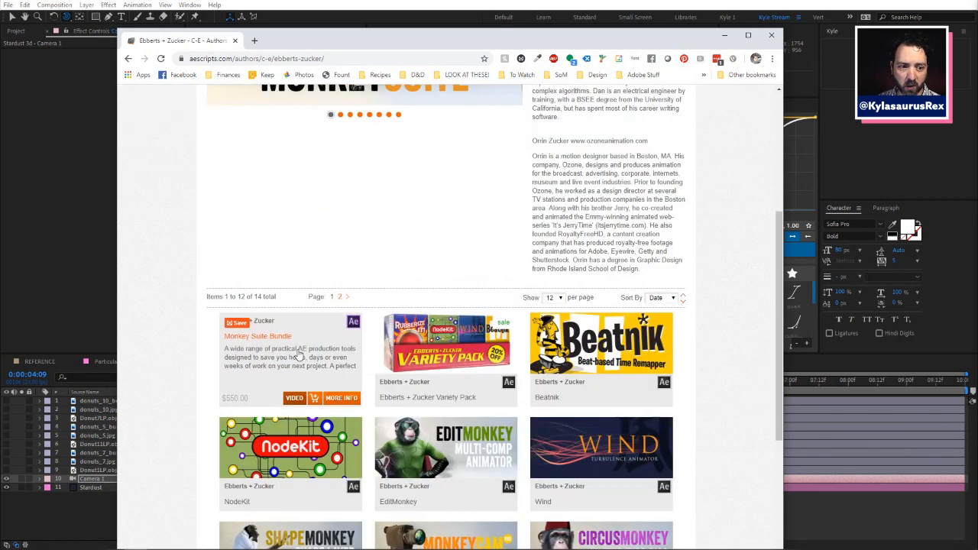
left_click(295, 354)
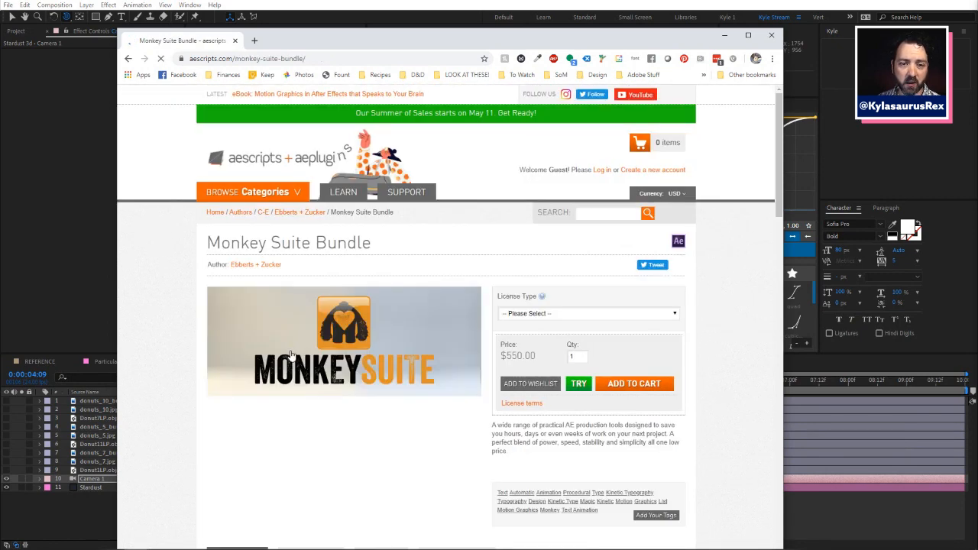
scroll(321, 391, "down", 2)
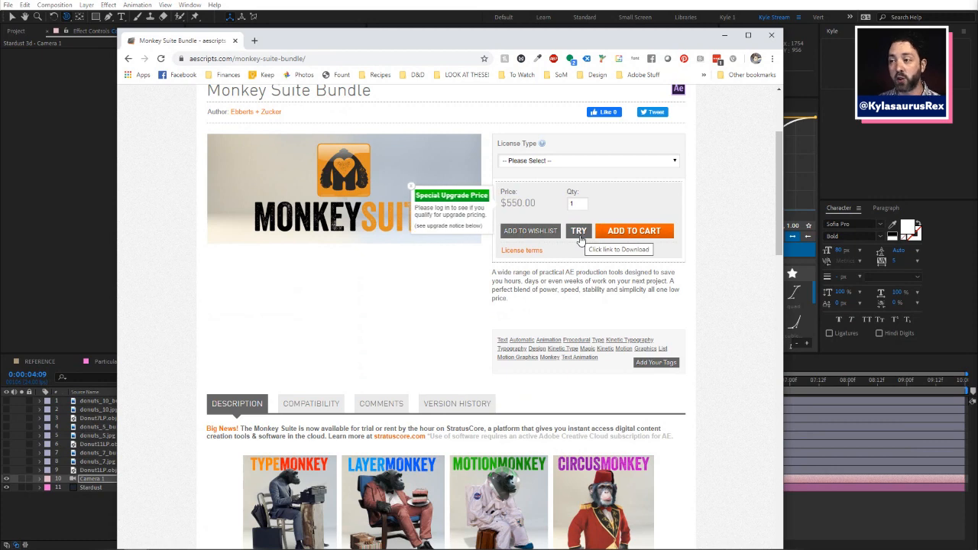
left_click(129, 60)
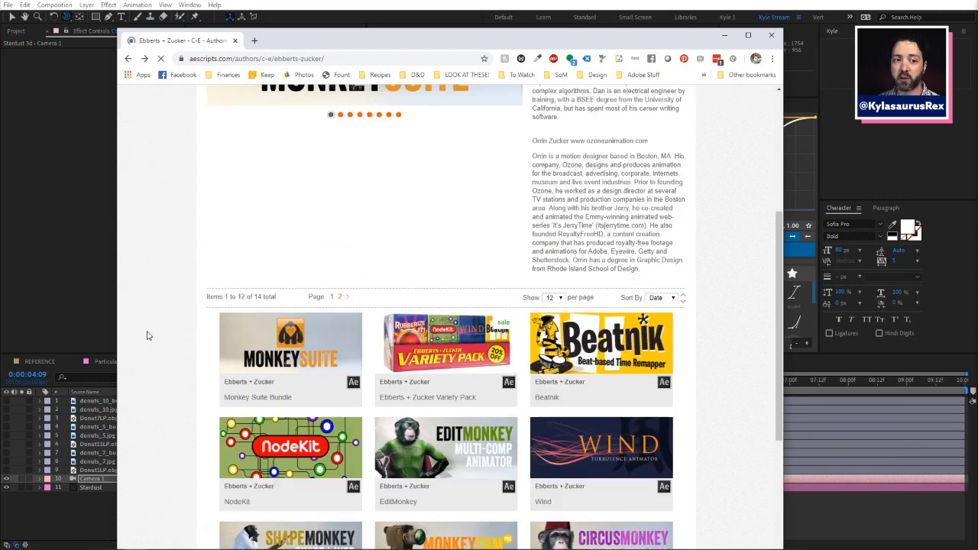
left_click(128, 60)
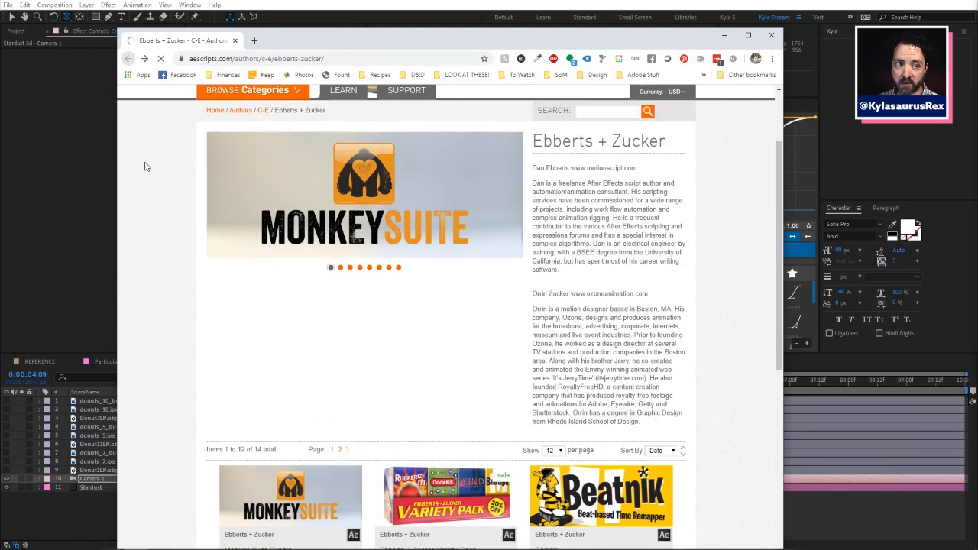